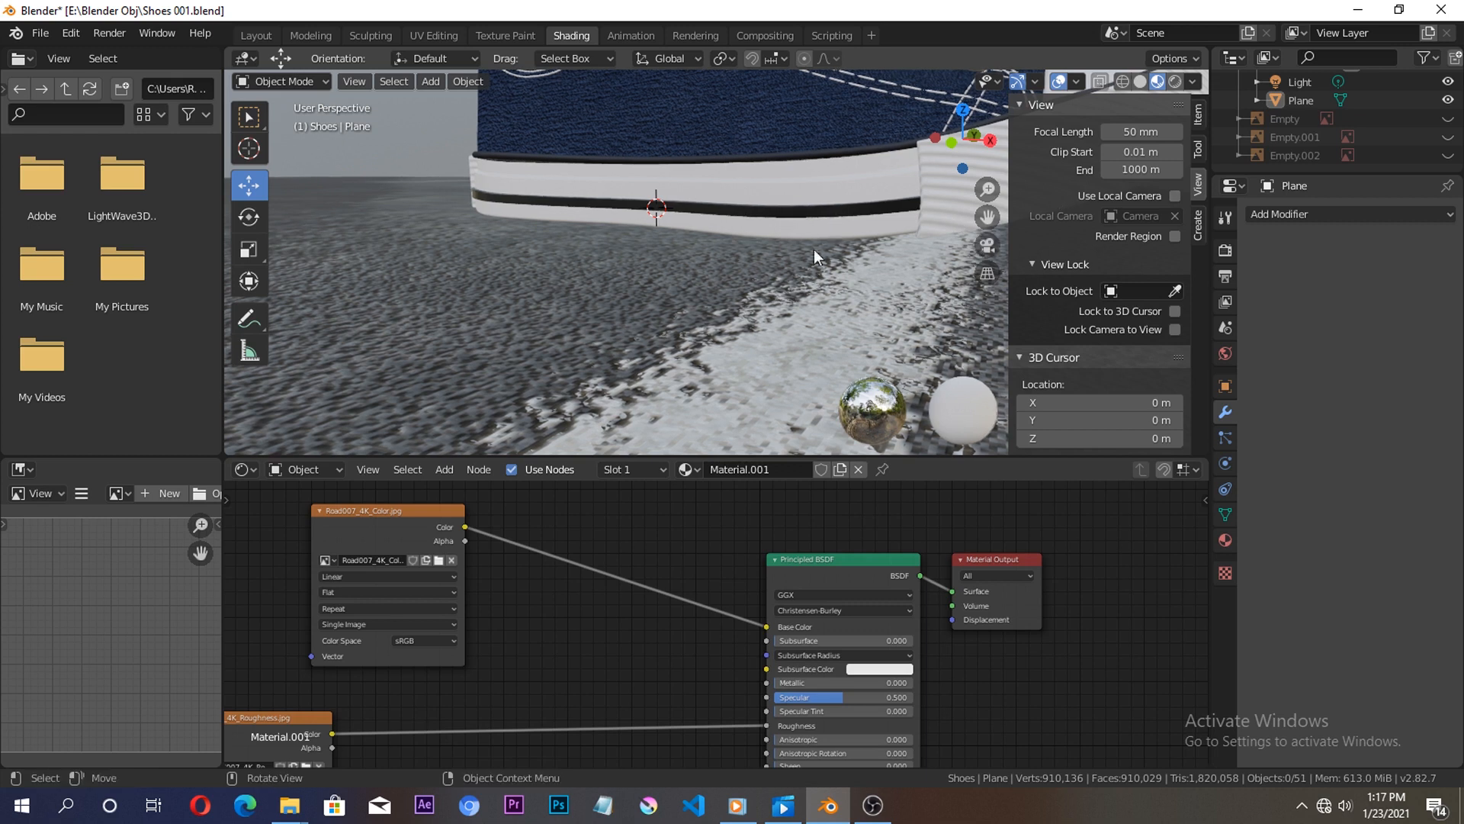
Isolate the shoe's sole in solid shading by inverting the selection and hiding all other objects.
left_click(844, 245)
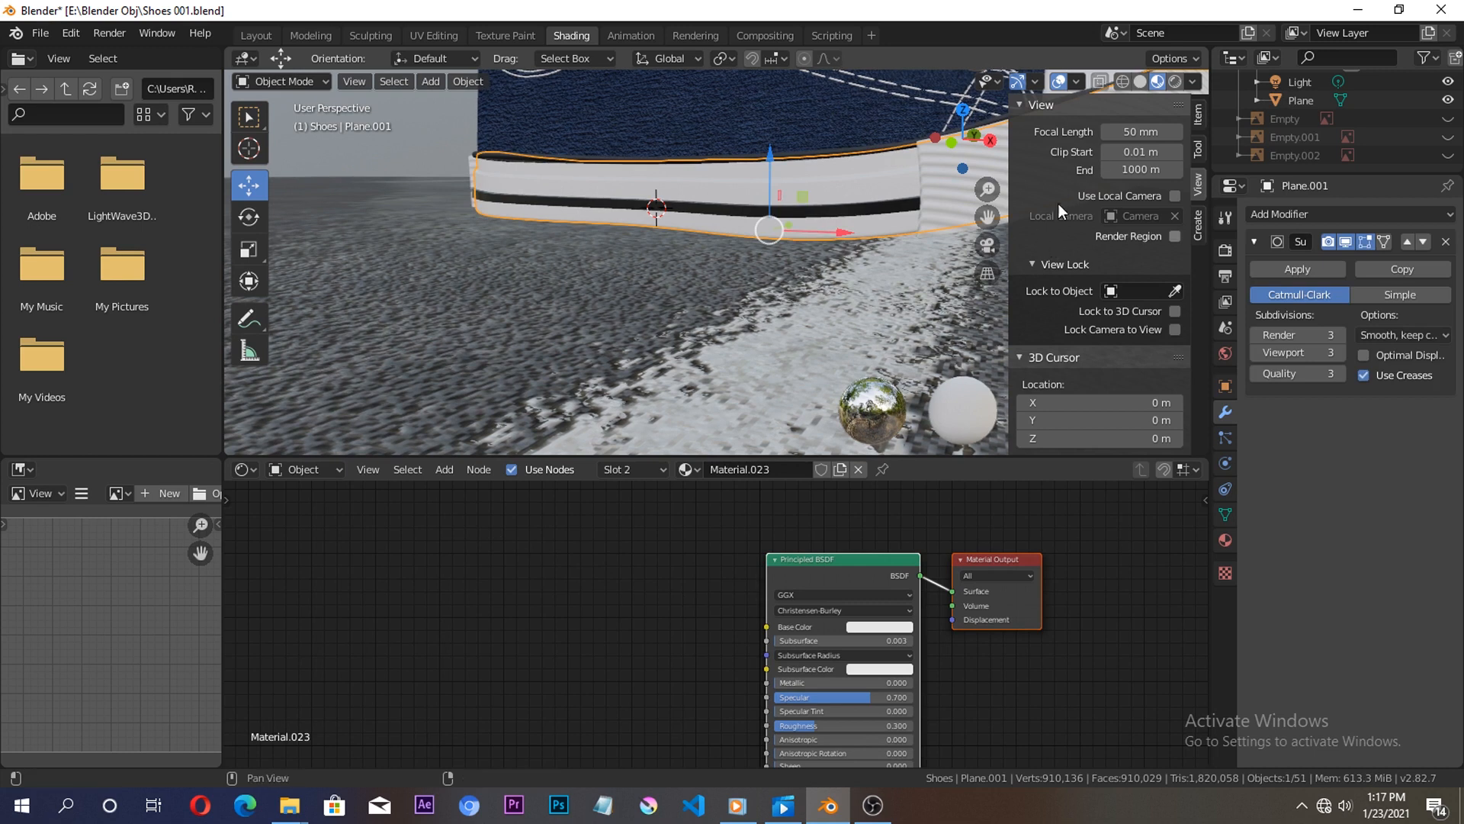
left_click(1144, 83)
left_click_drag(960, 140, 933, 143)
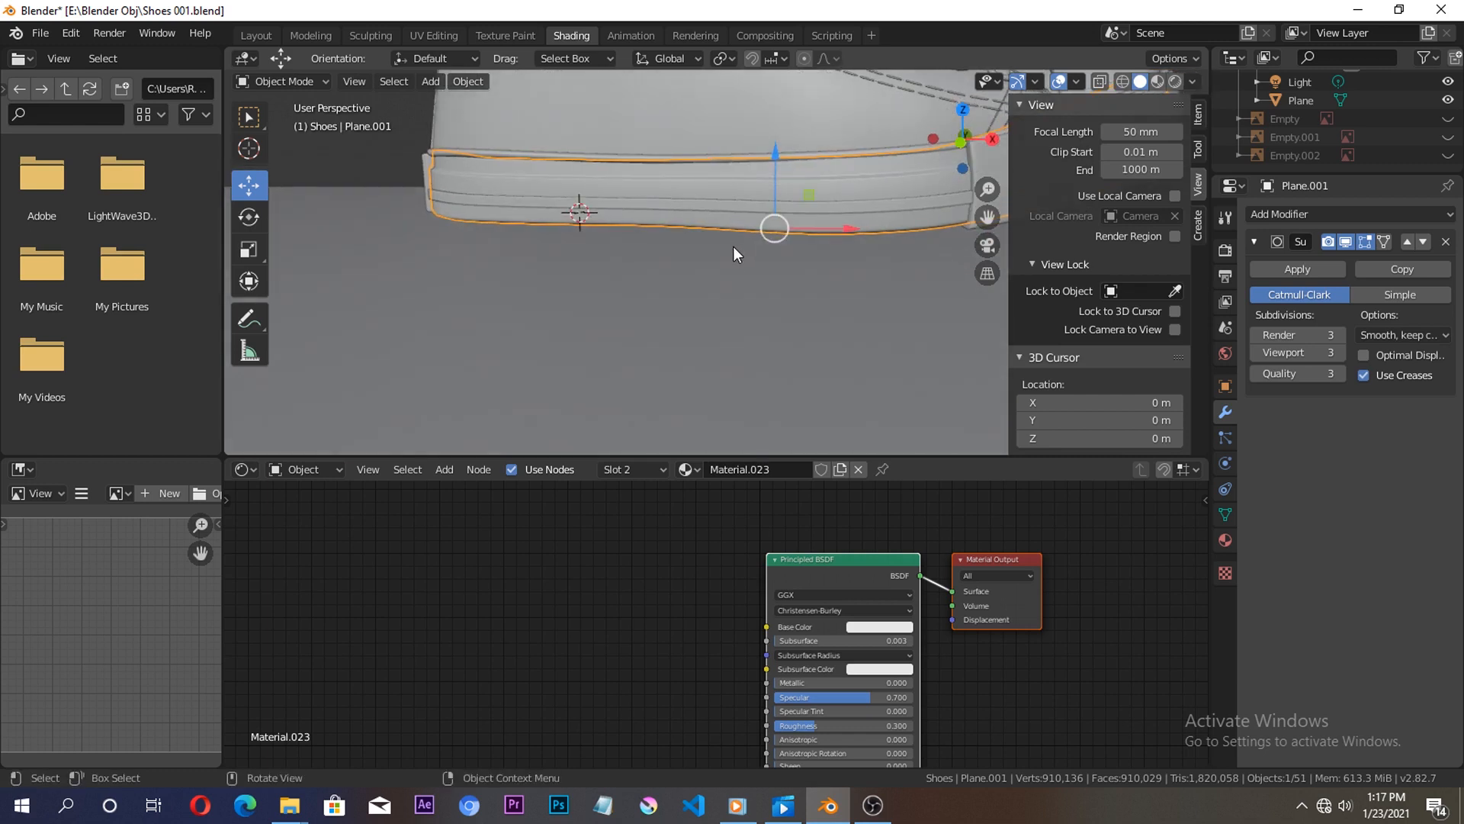
key("ctrl")
key("ctrl+i")
key("h")
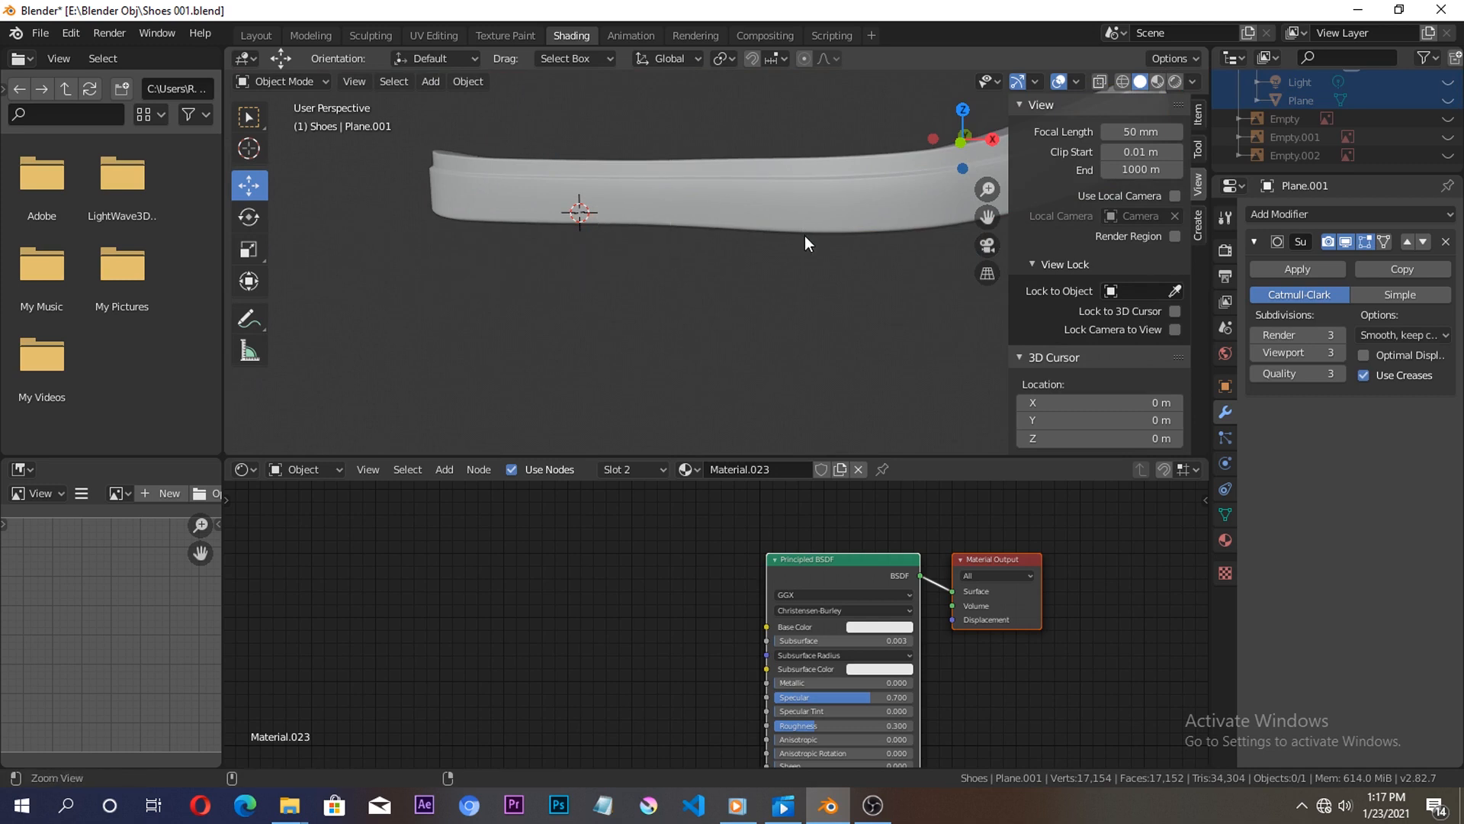
In Edit Mode, select the sole's bottom faces and grow the selection twice to include the lower side band.
middle_click_drag(805, 230, 667, 305, "shift")
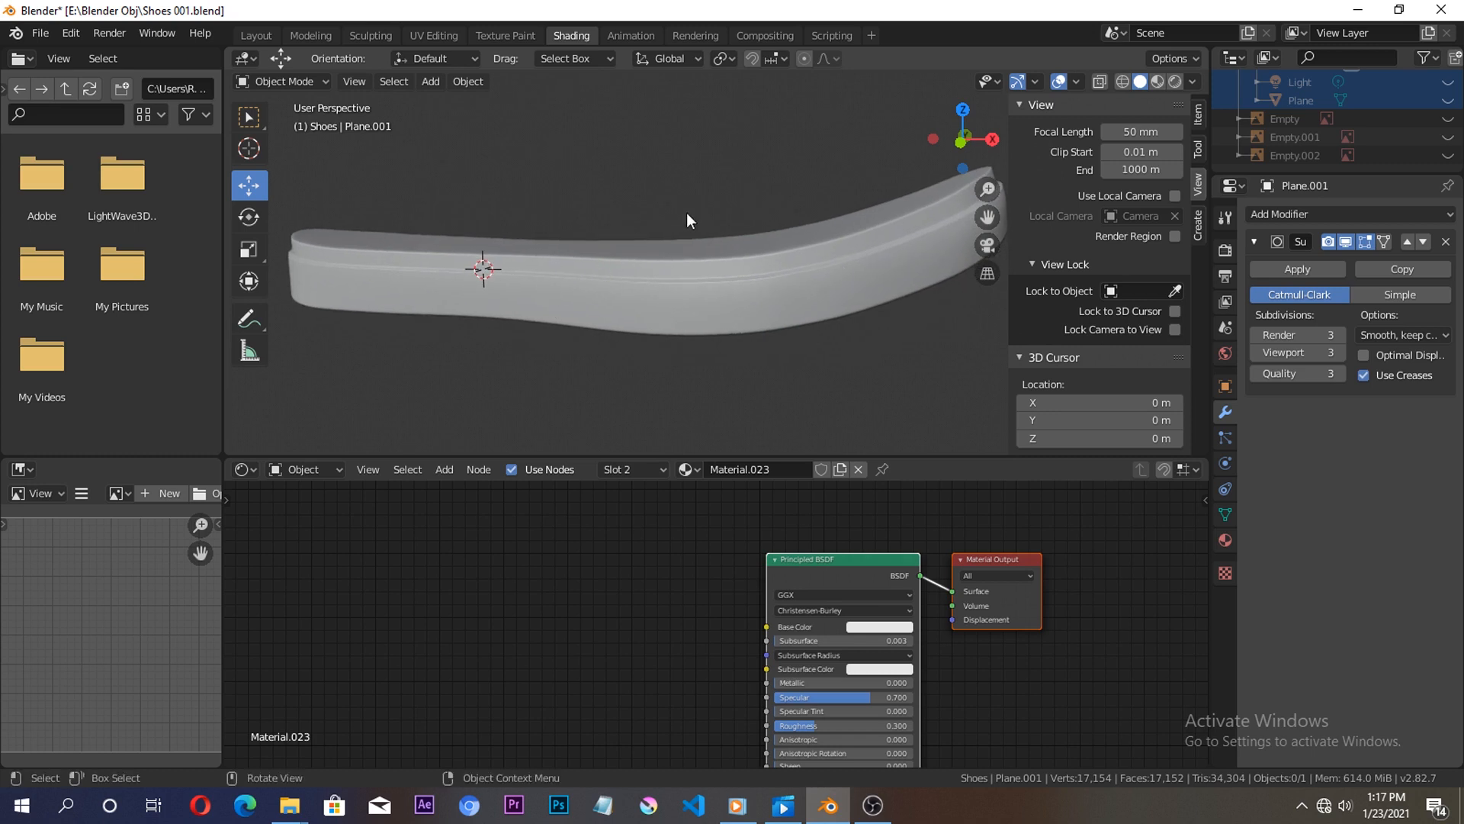
left_click(627, 316)
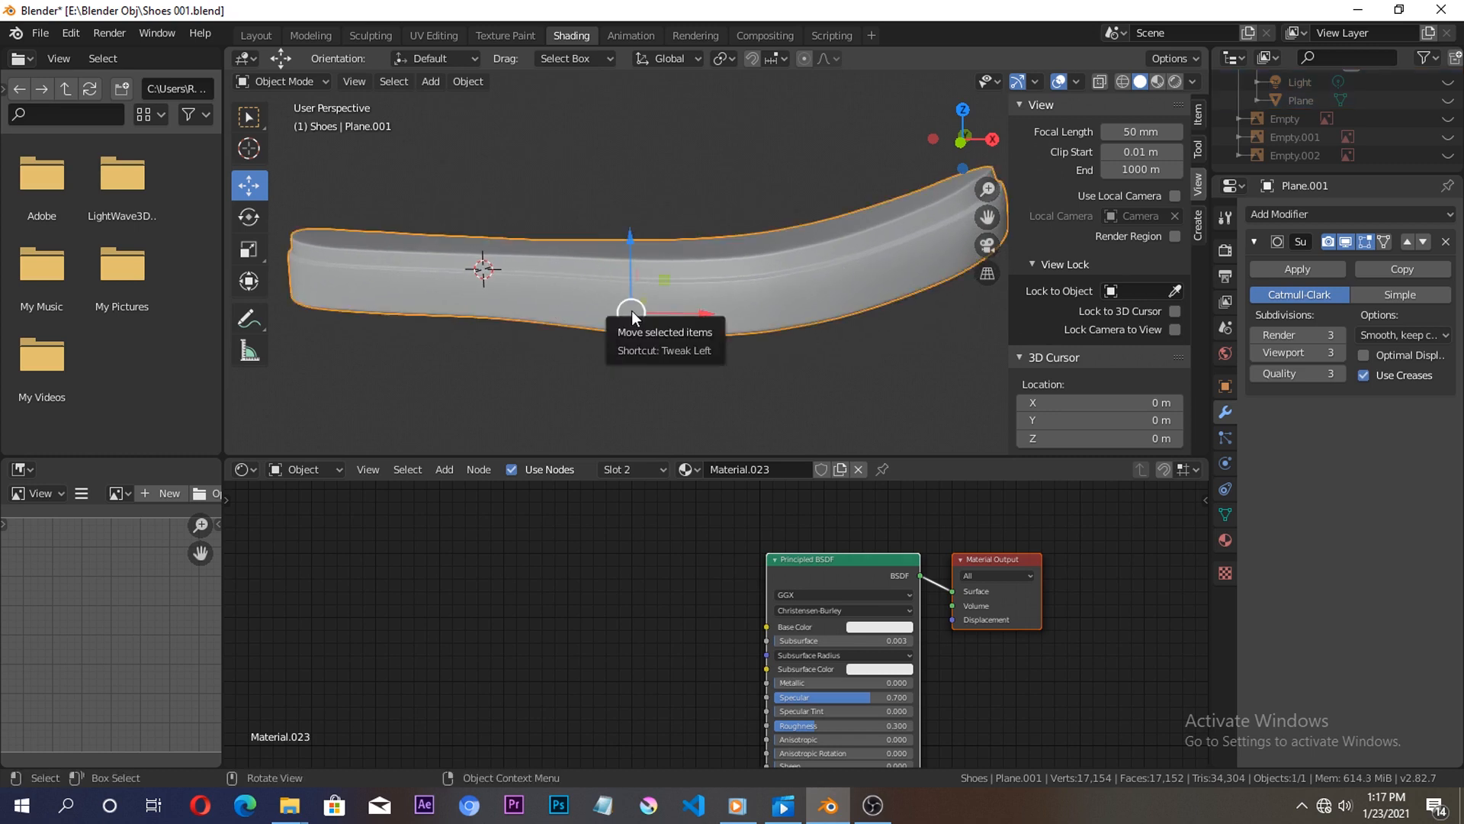
key("Tab")
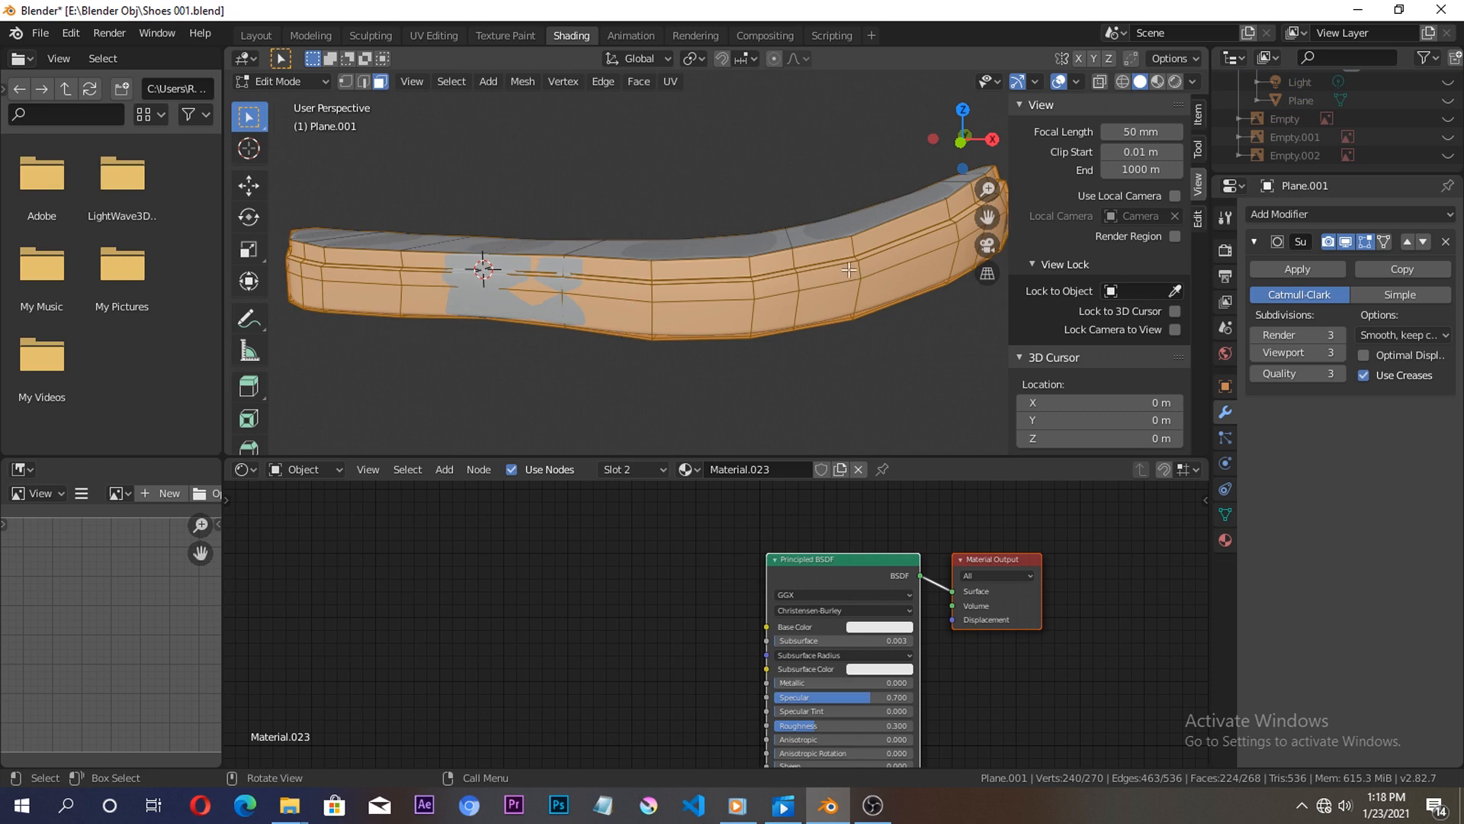
left_click_drag(955, 165, 451, 311)
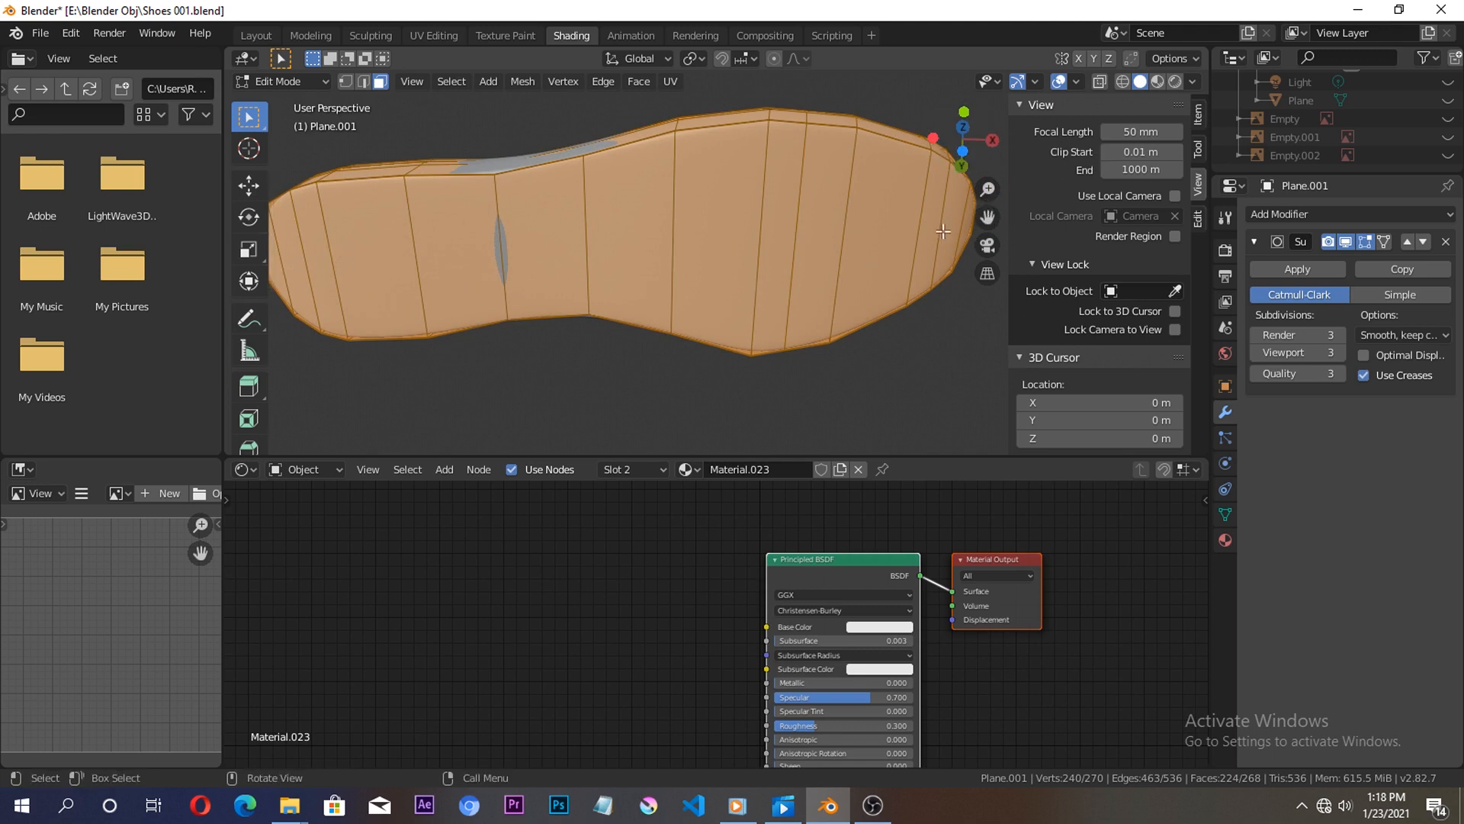
scroll(752, 255, "down", 1)
left_click_drag(347, 246, 932, 222)
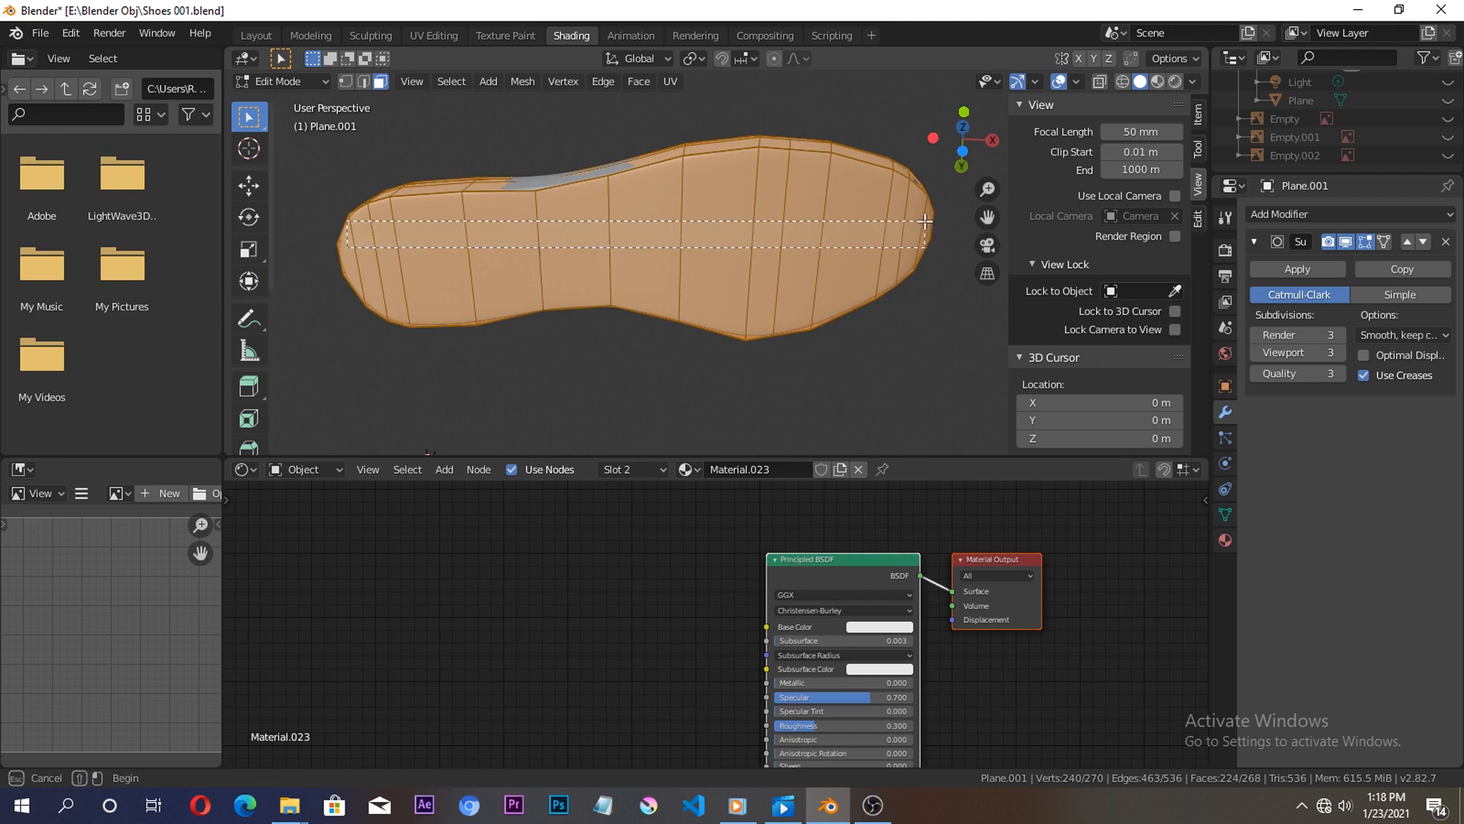
left_click_drag(965, 157, 967, 147)
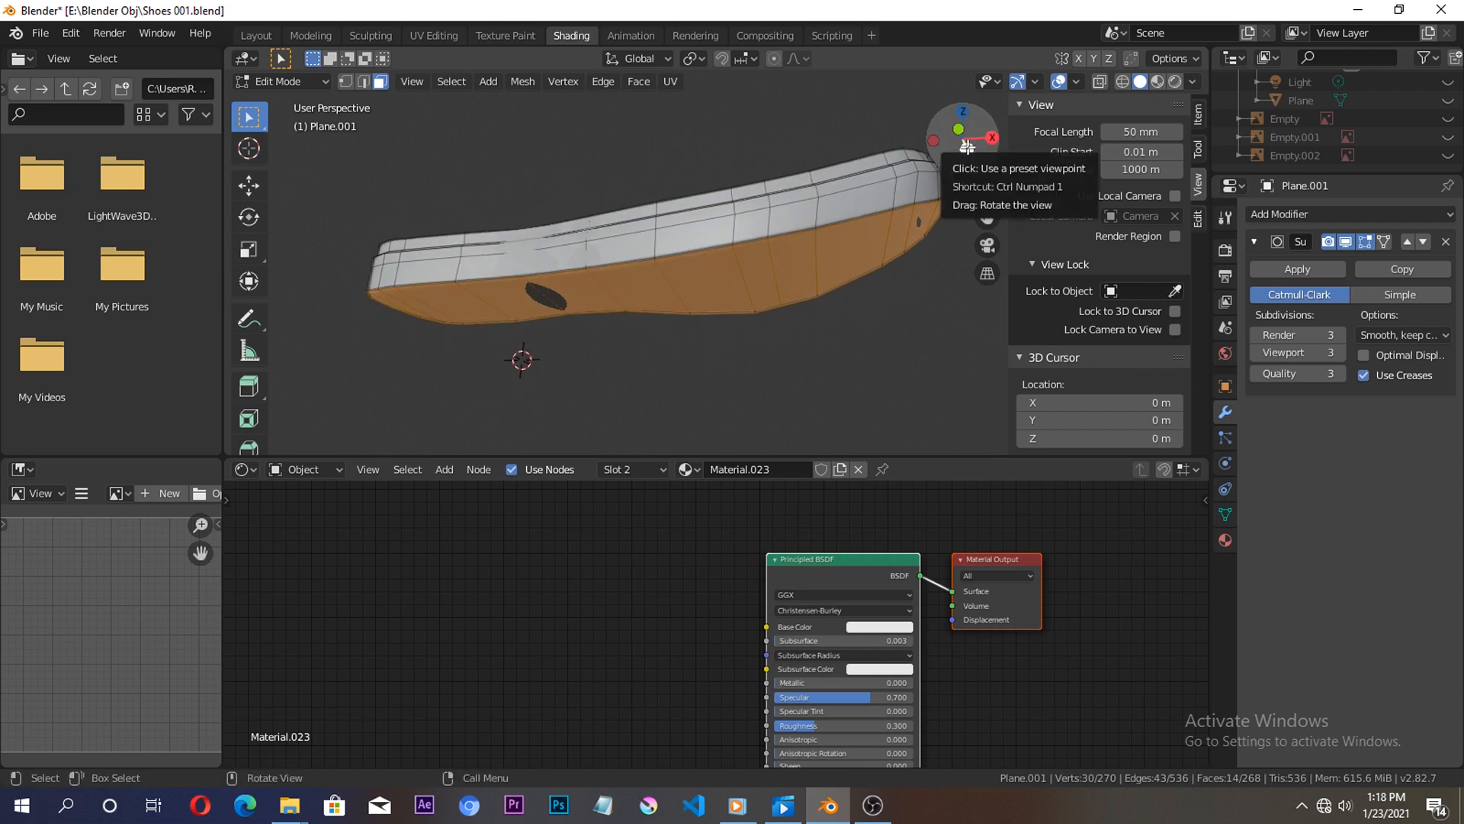
key("ctrl+KP_Add")
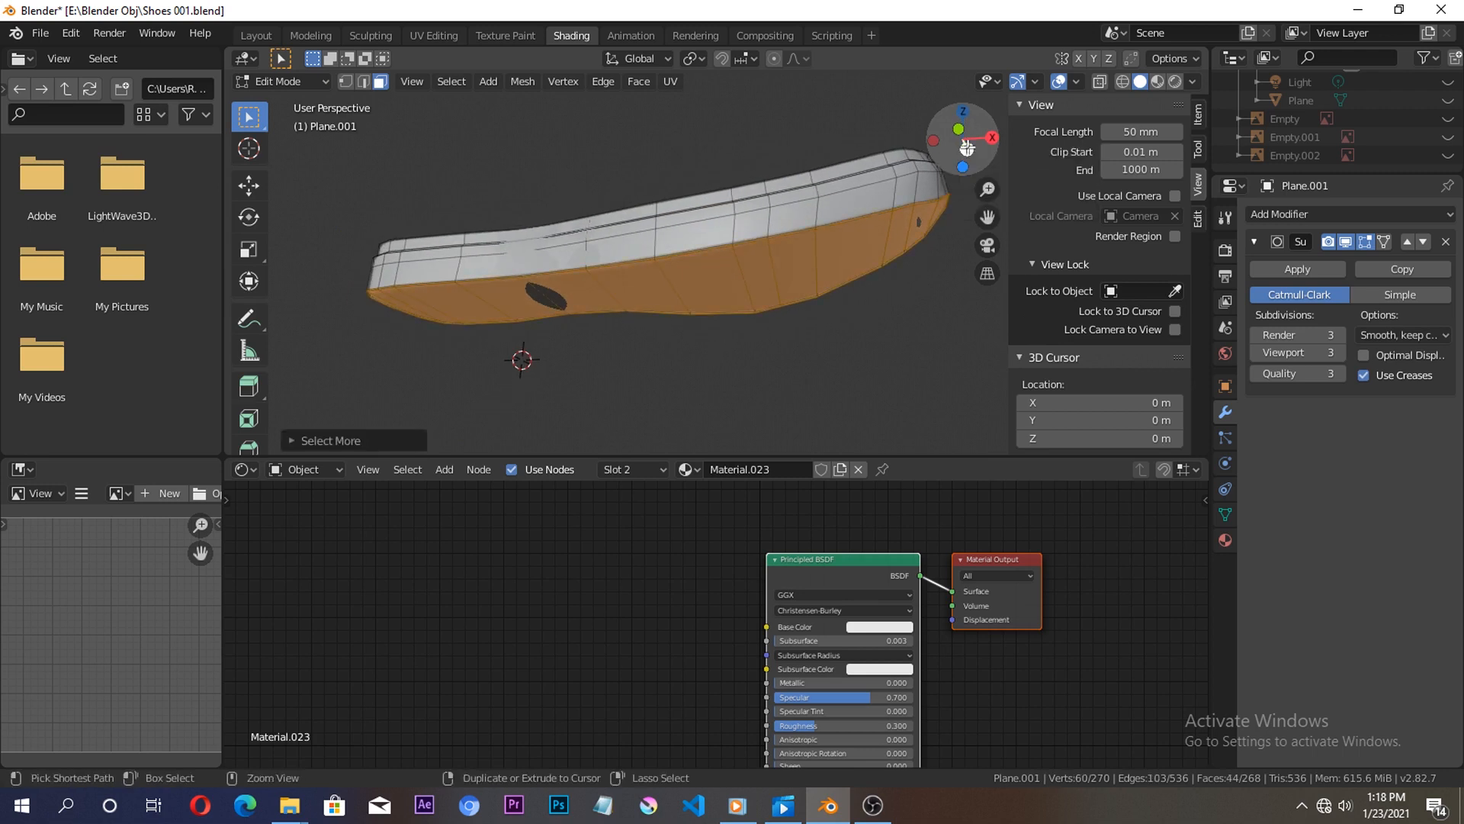
key("ctrl+KP_Add")
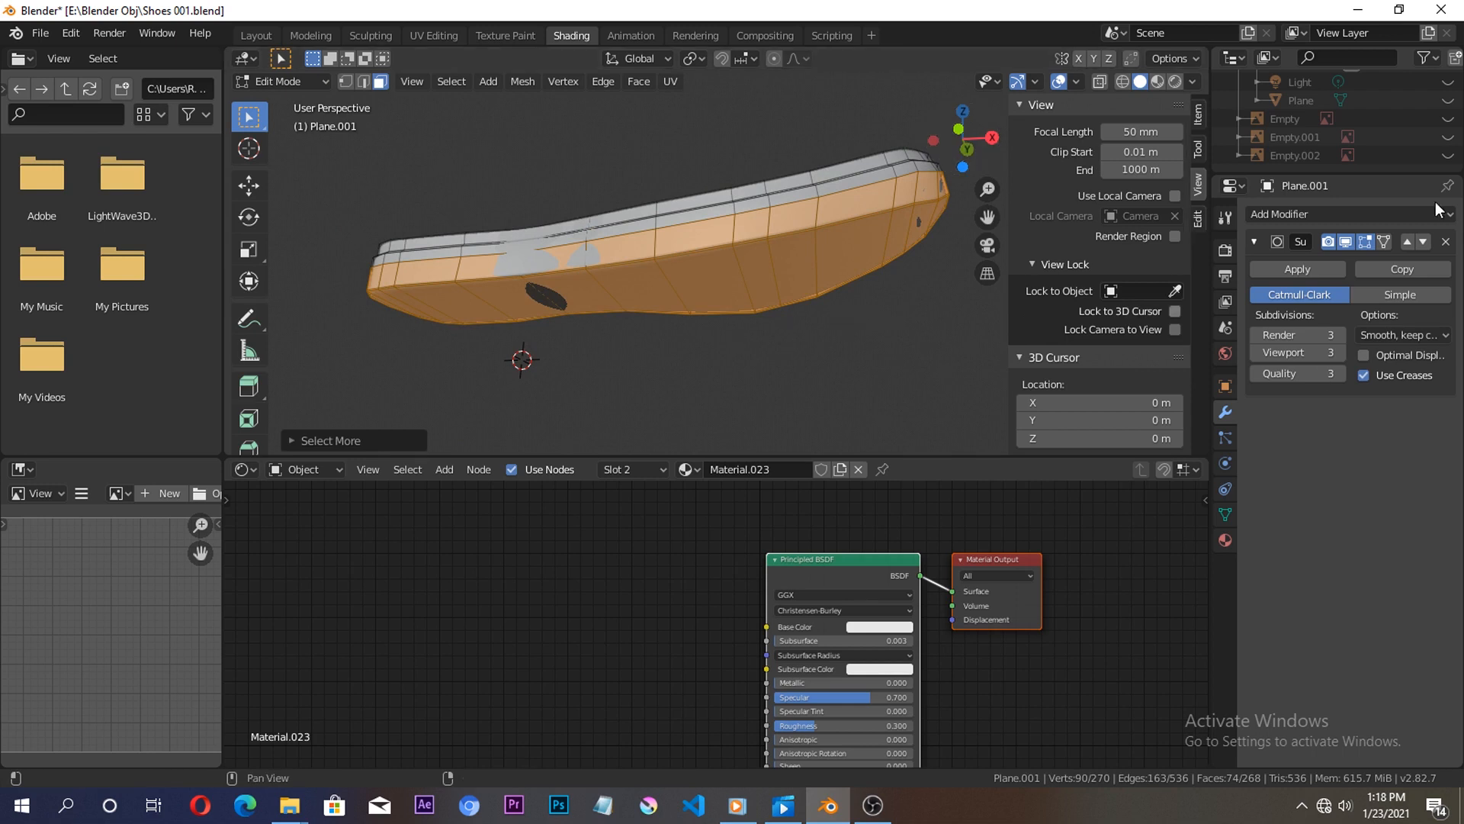
Add a third material slot with a new material and assign it to the selected sole faces.
left_click(1226, 539)
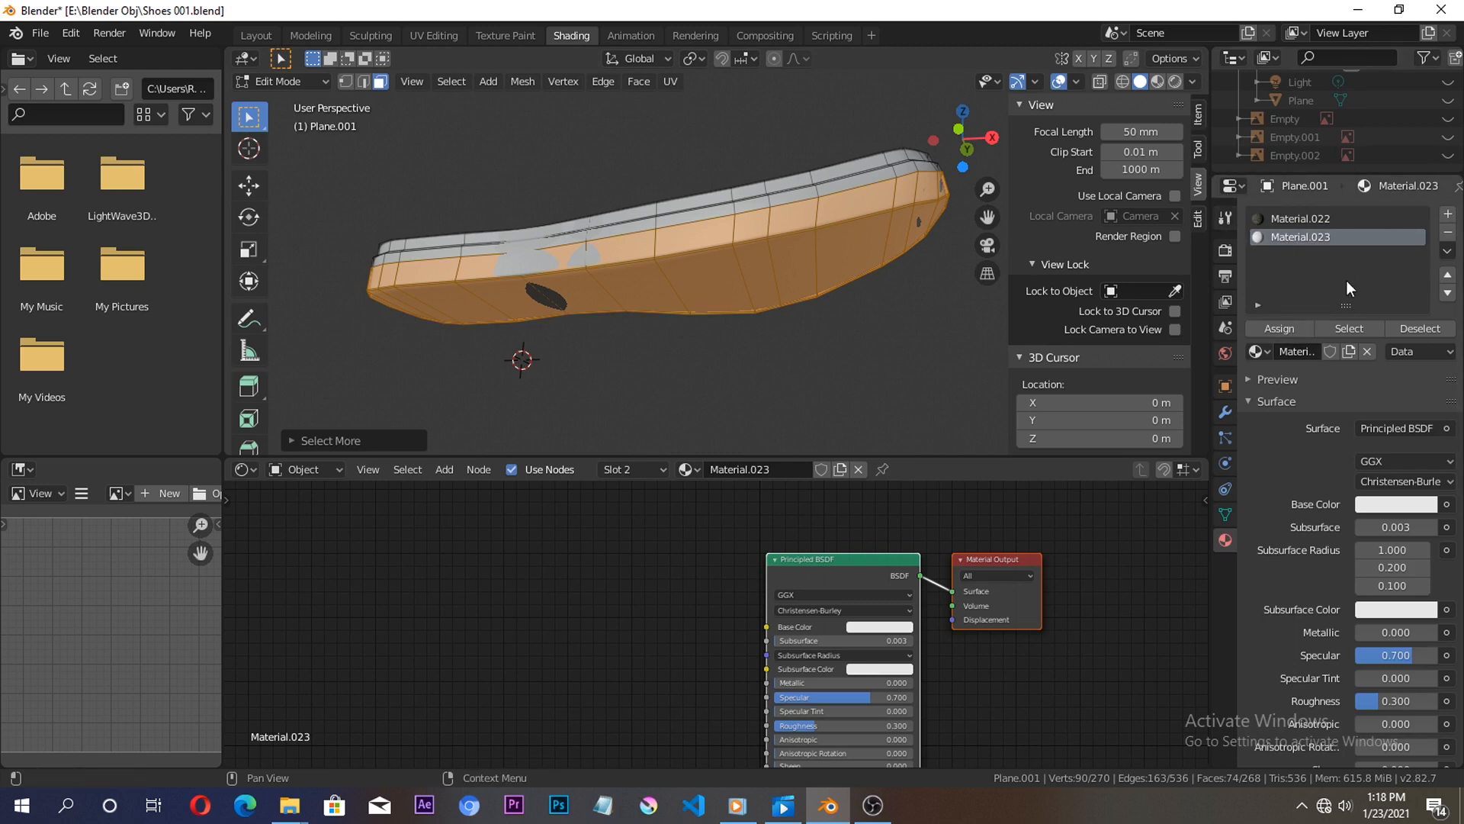
left_click(1447, 214)
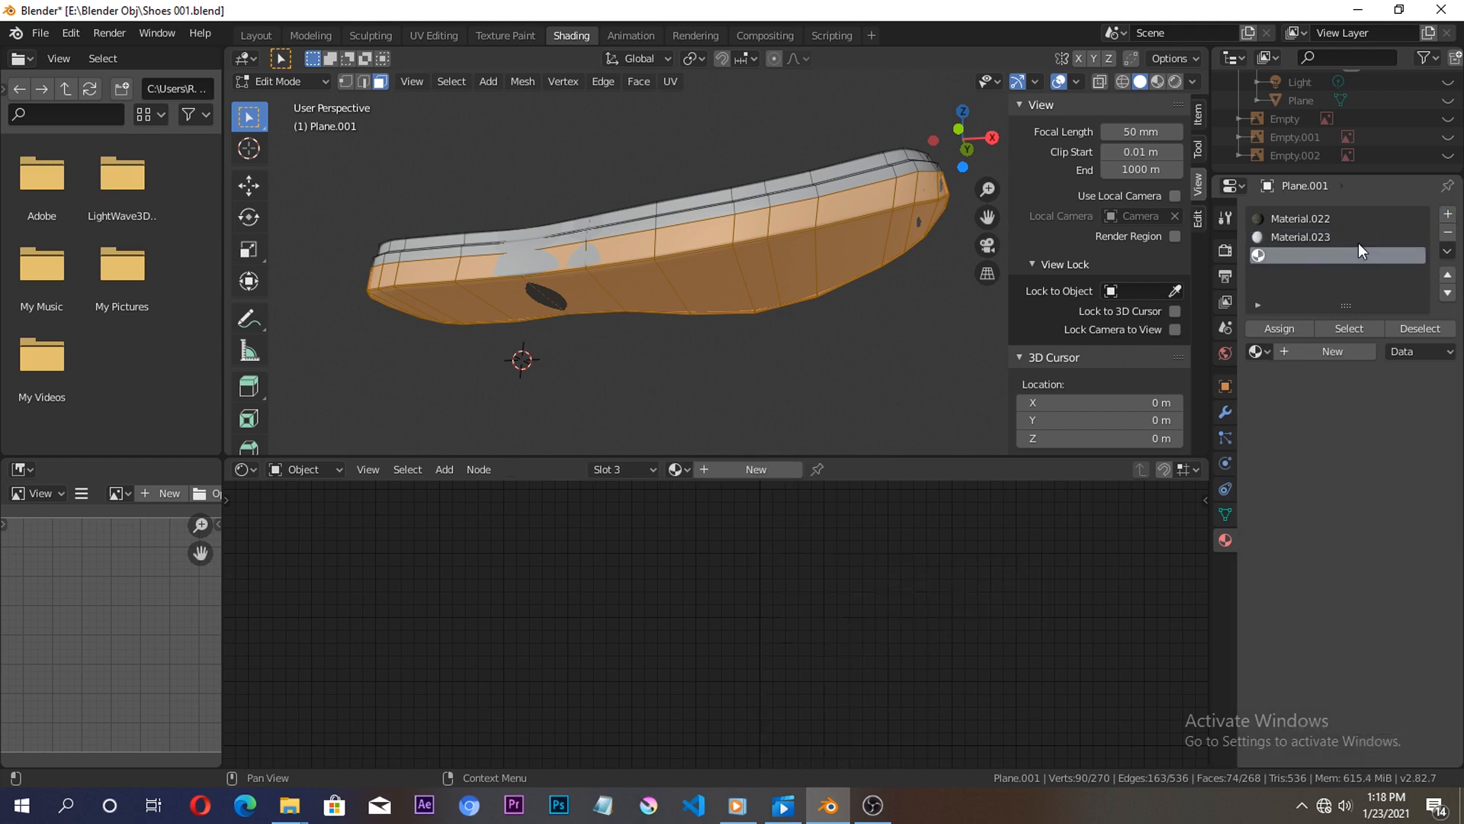
left_click(1335, 350)
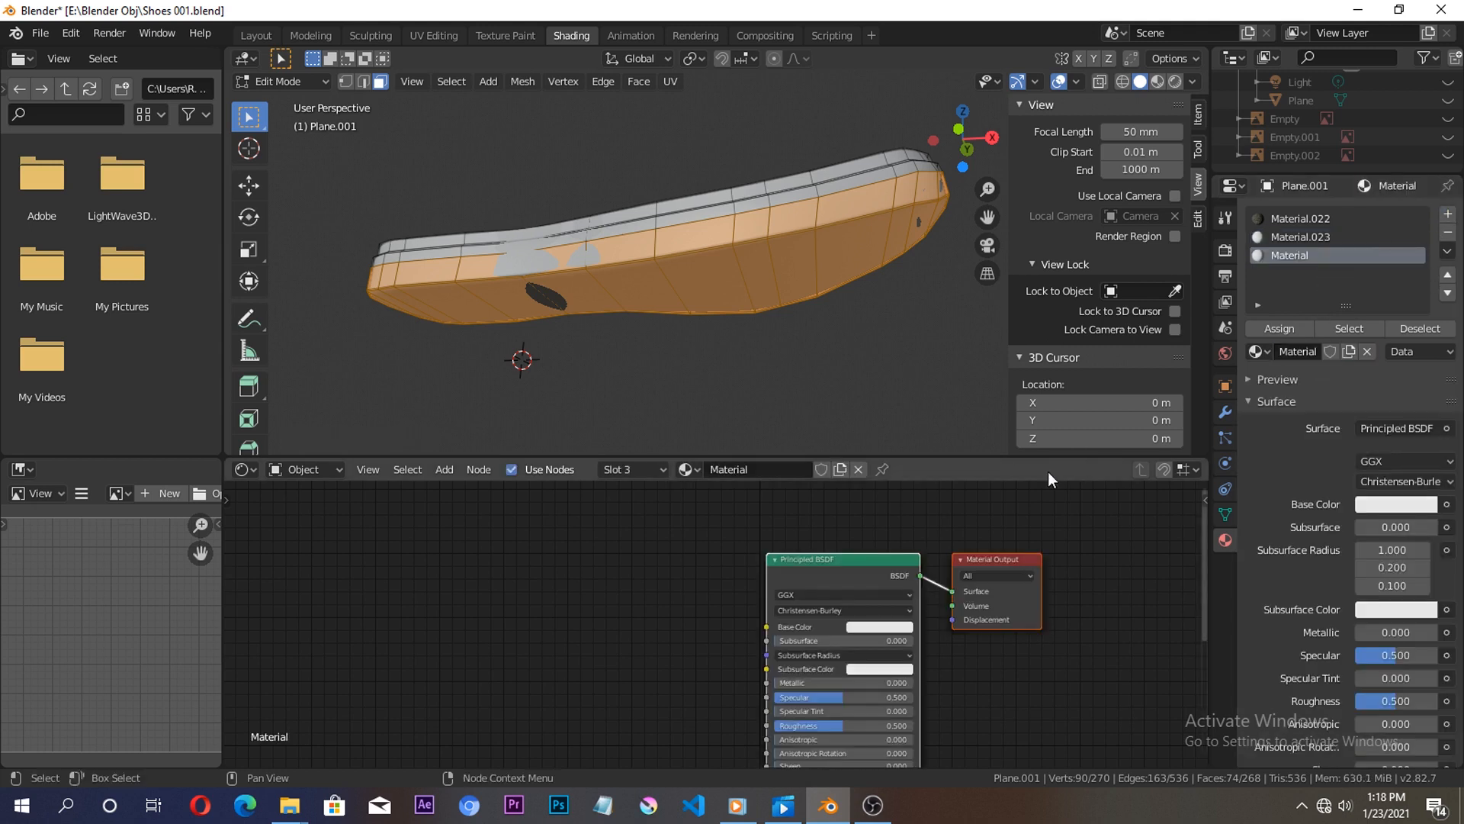
left_click(1284, 331)
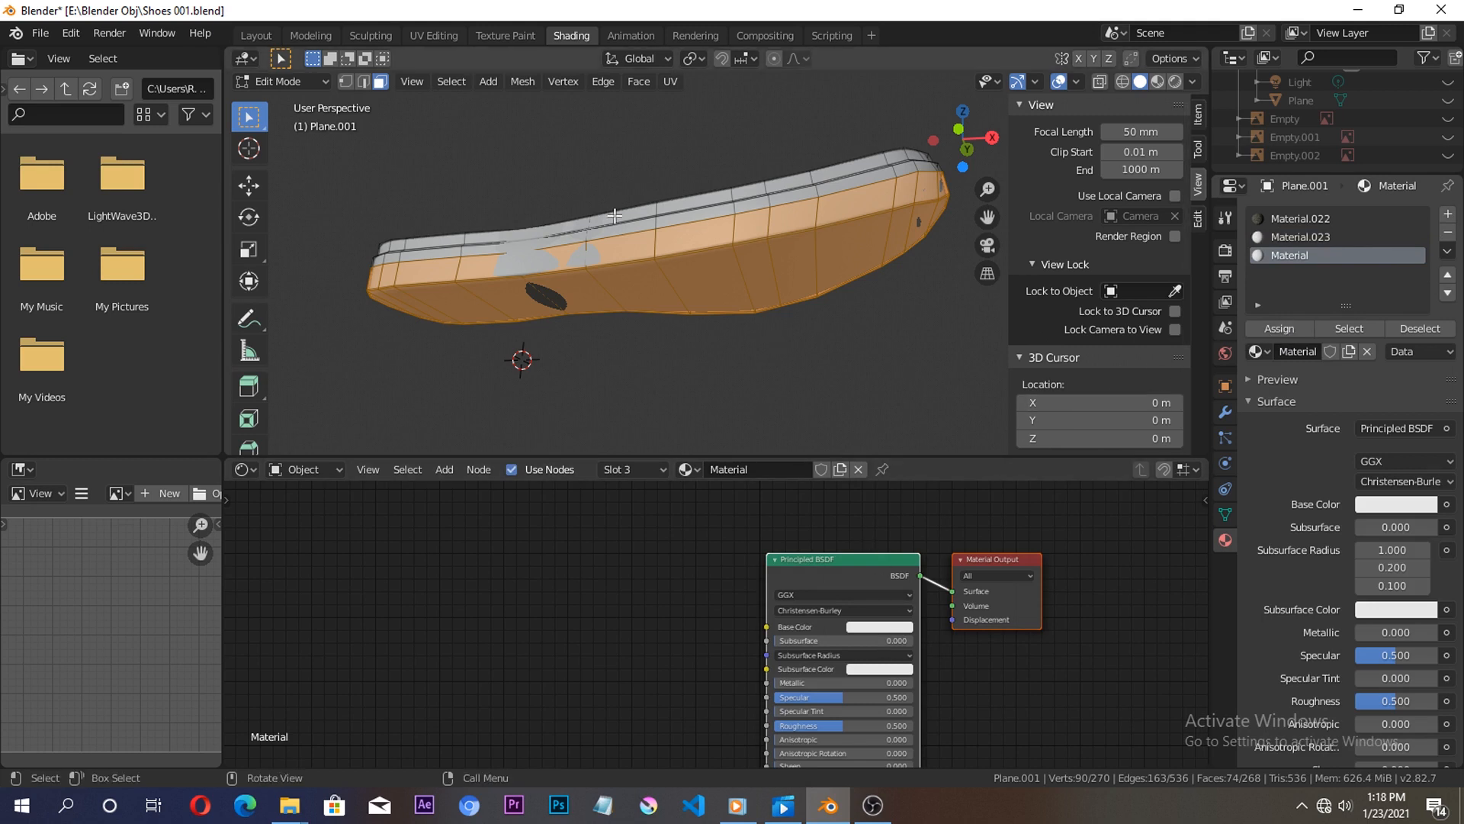
Return the sole to Object Mode and unhide all hidden objects in the scene.
left_click_drag(964, 138, 946, 153)
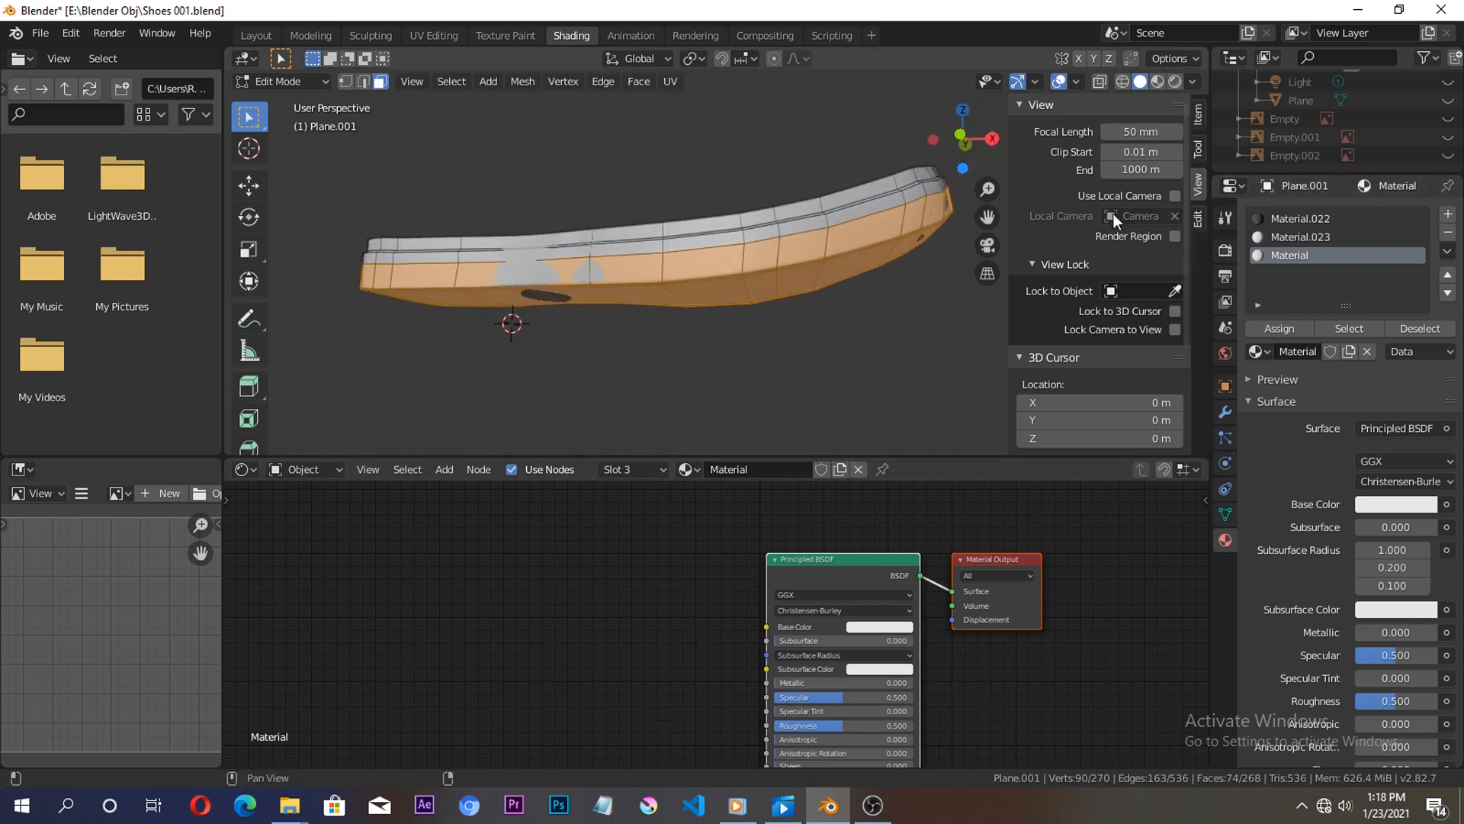
left_click(1334, 235)
left_click(1329, 221)
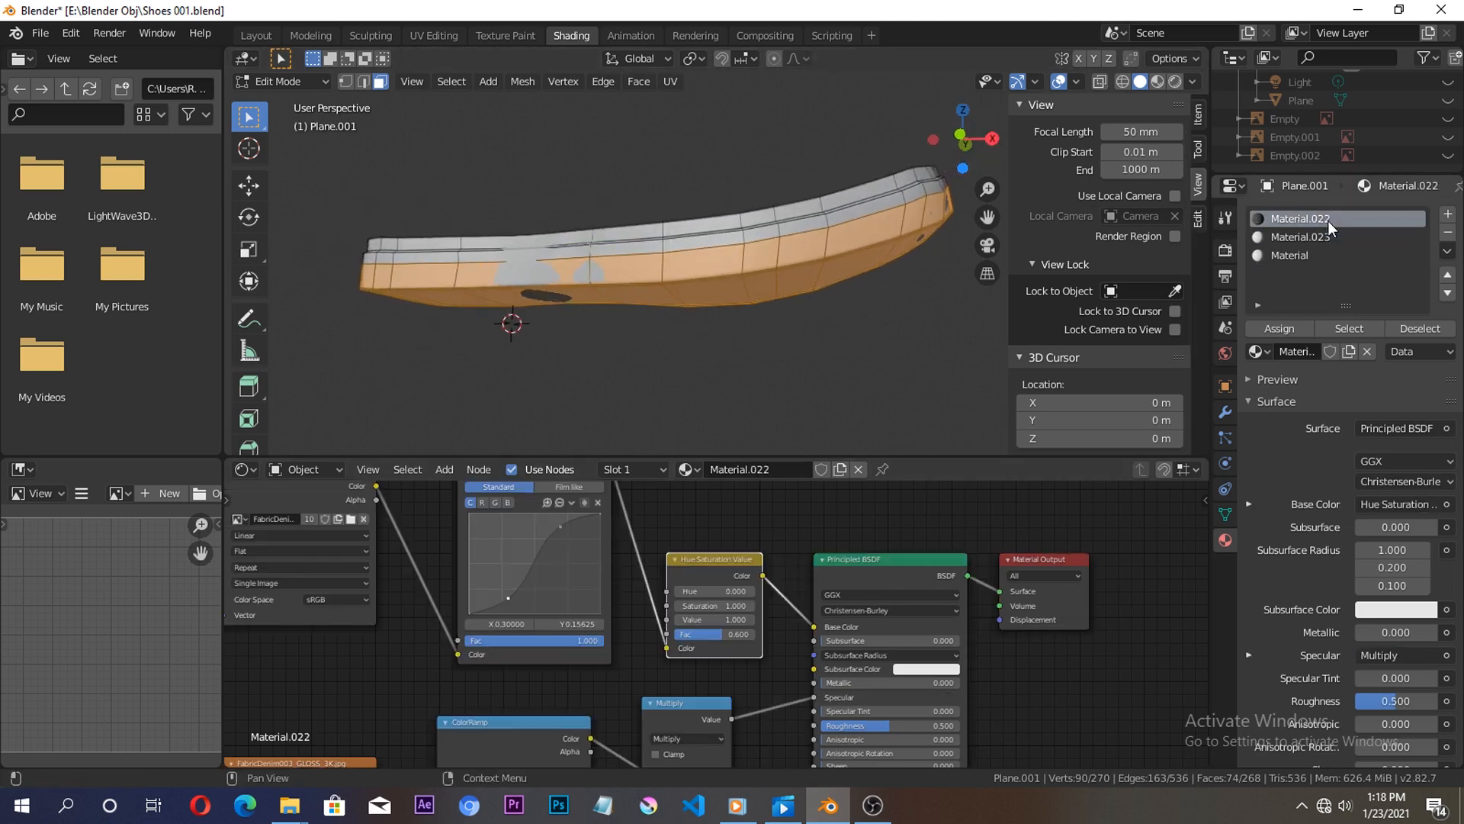
key("Tab")
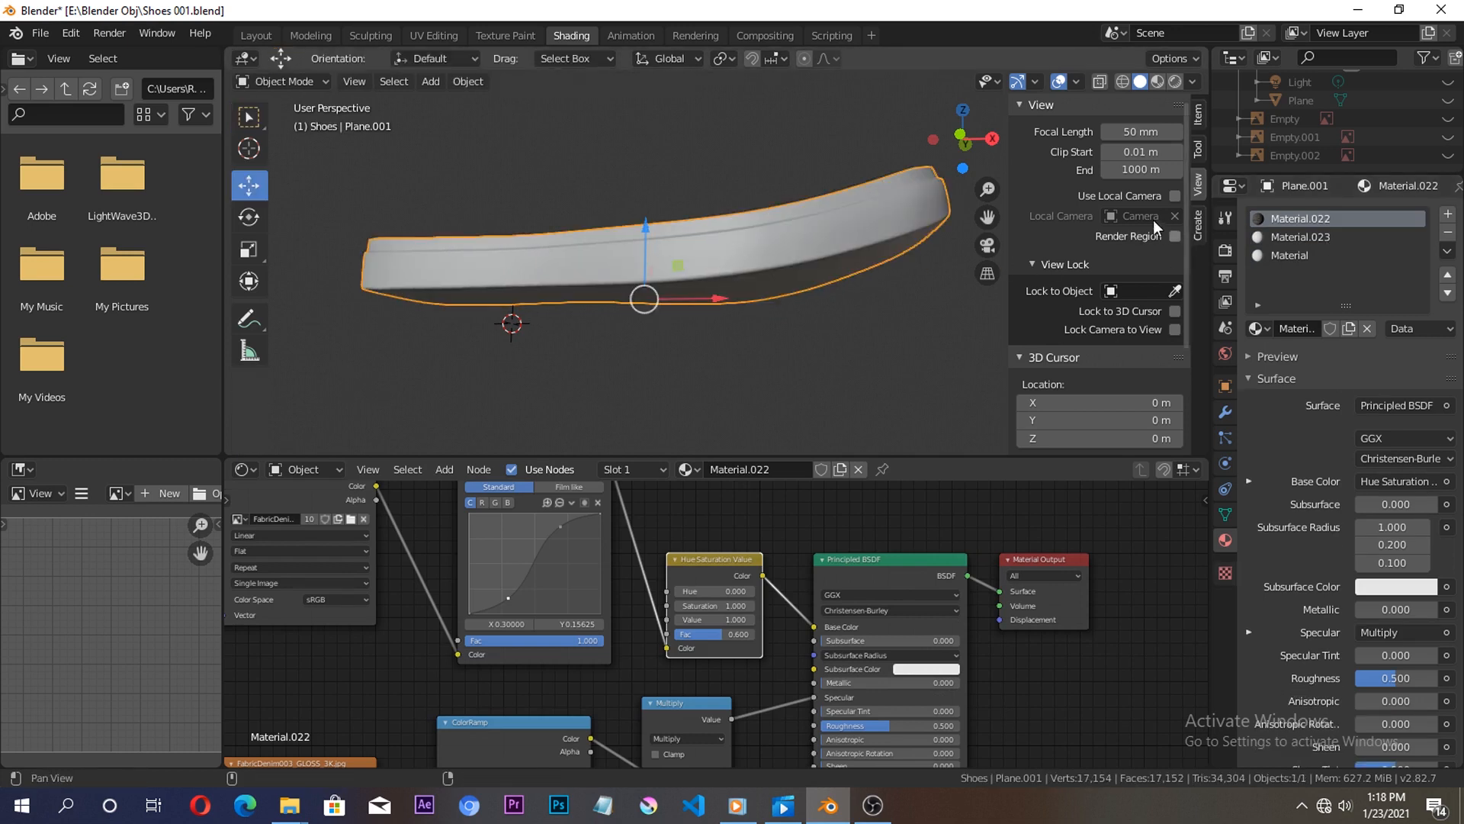
key("alt+h")
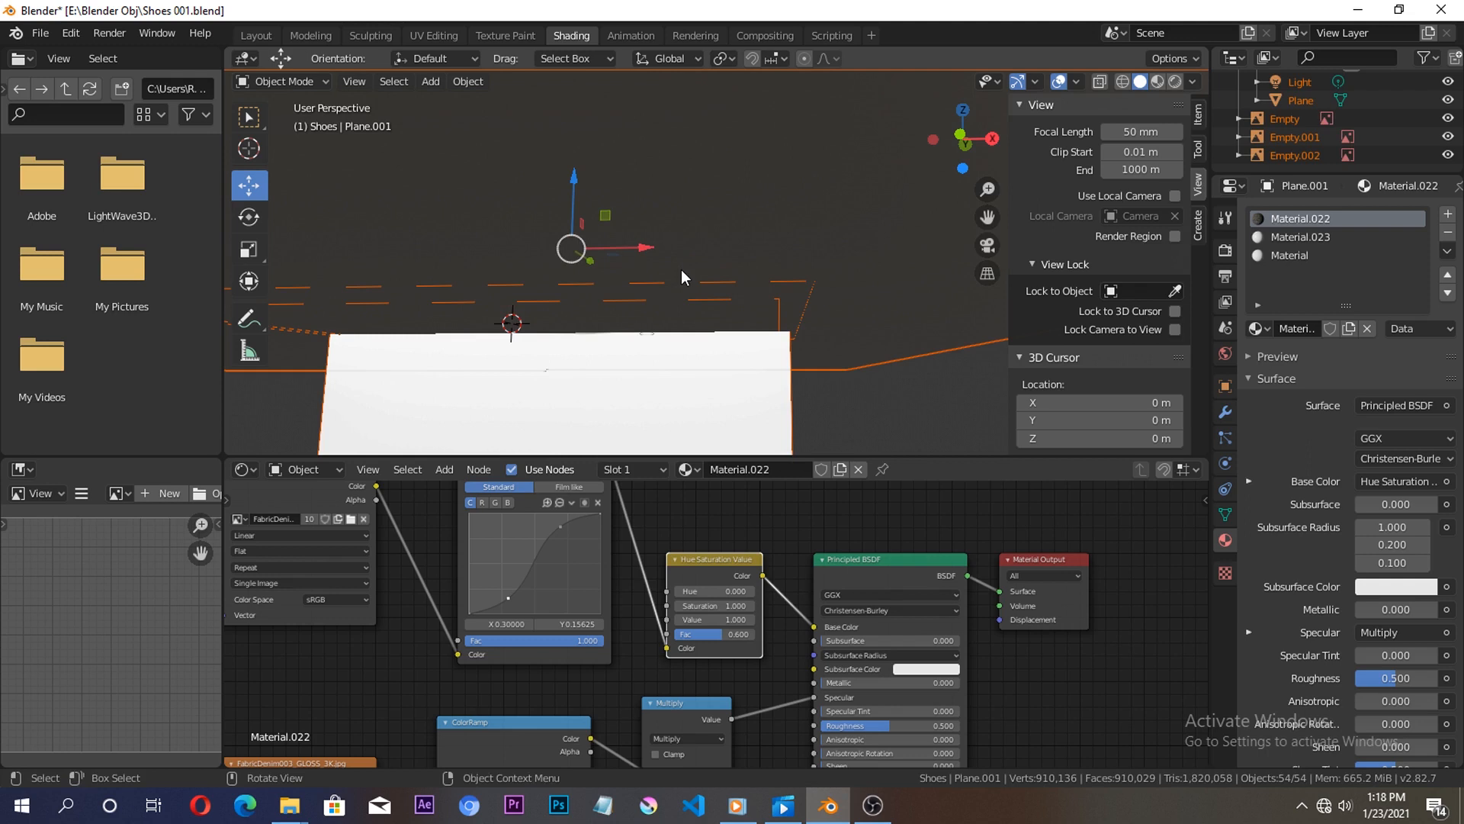
left_click_drag(962, 140, 972, 145)
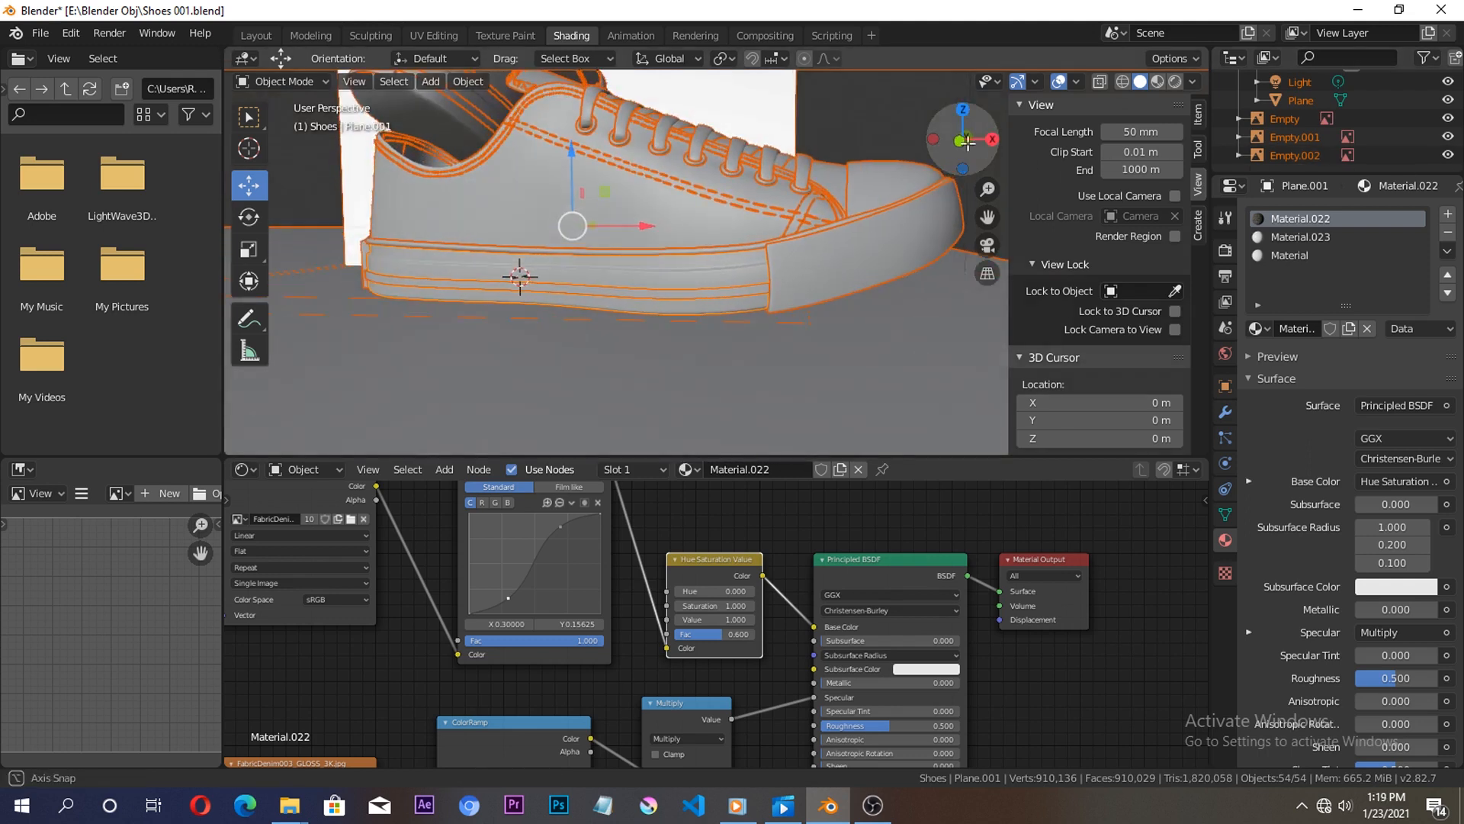
Copy all shader nodes of Material.004 from the band around the shoe's toe.
left_click(839, 251)
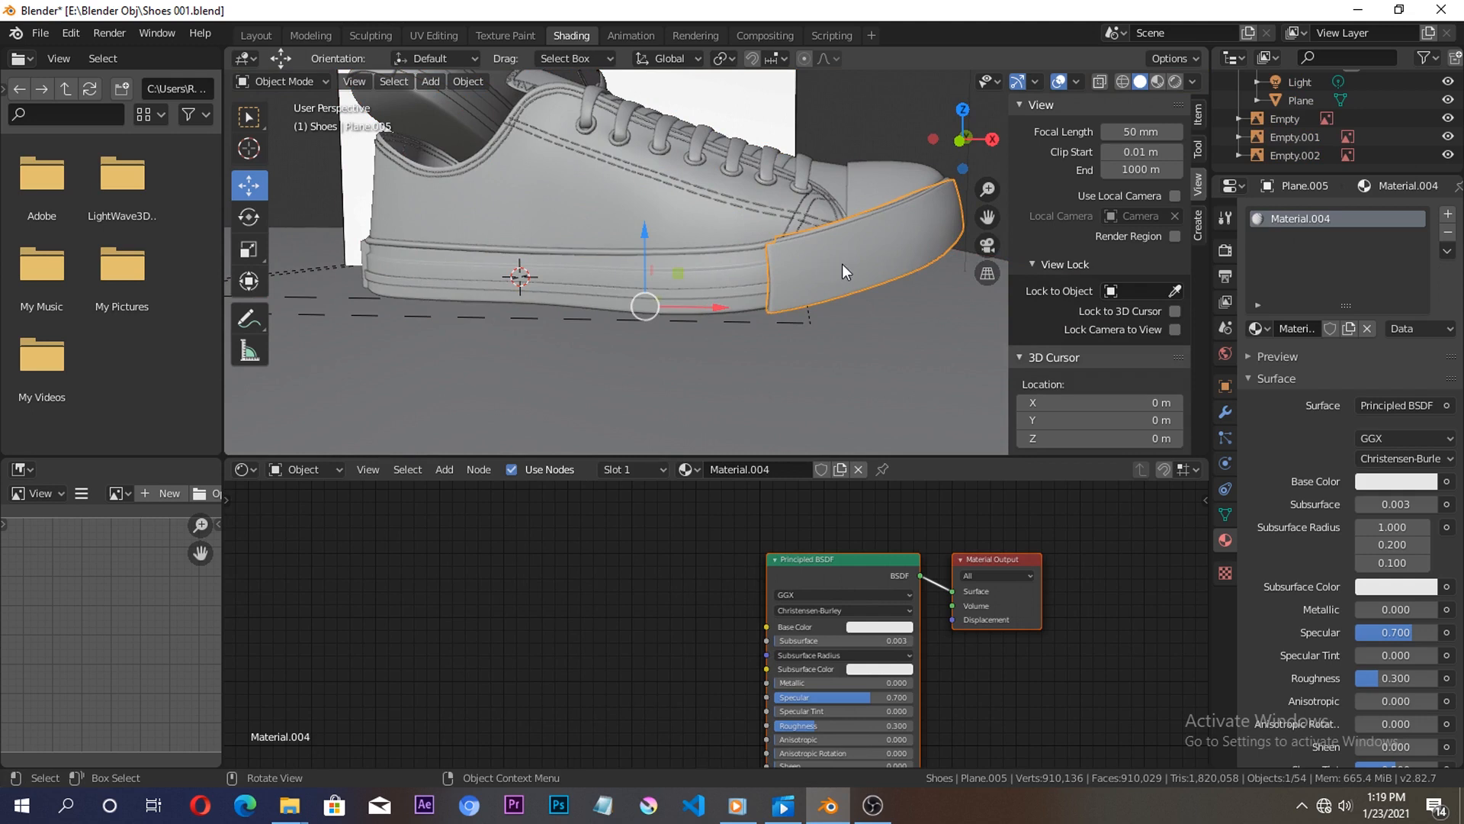
scroll(840, 589, "down", 2)
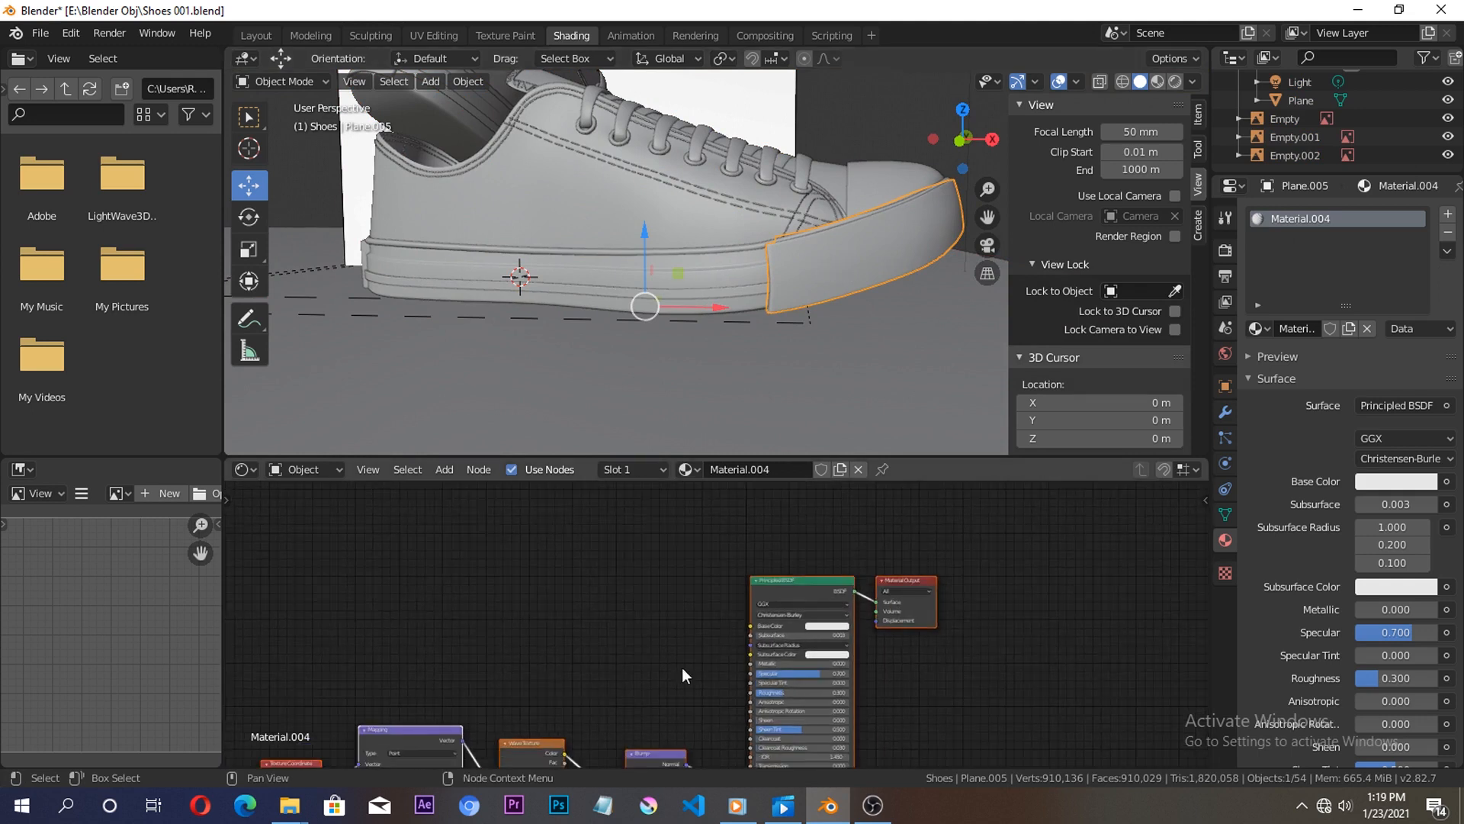
scroll(694, 641, "down", 2)
middle_click_drag(688, 639, 746, 554)
left_click_drag(419, 508, 1083, 713)
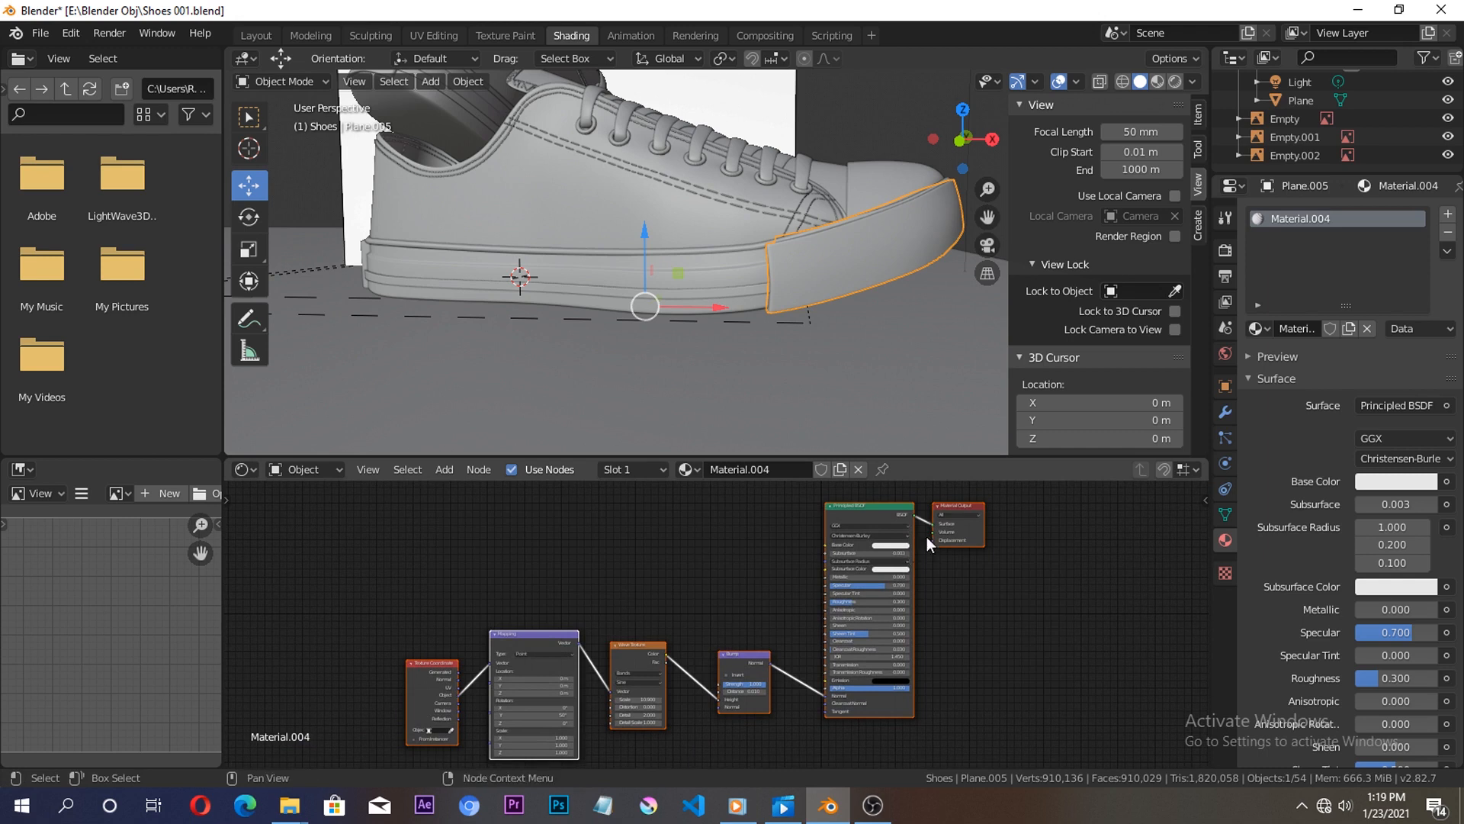
right_click(954, 507)
key("Escape")
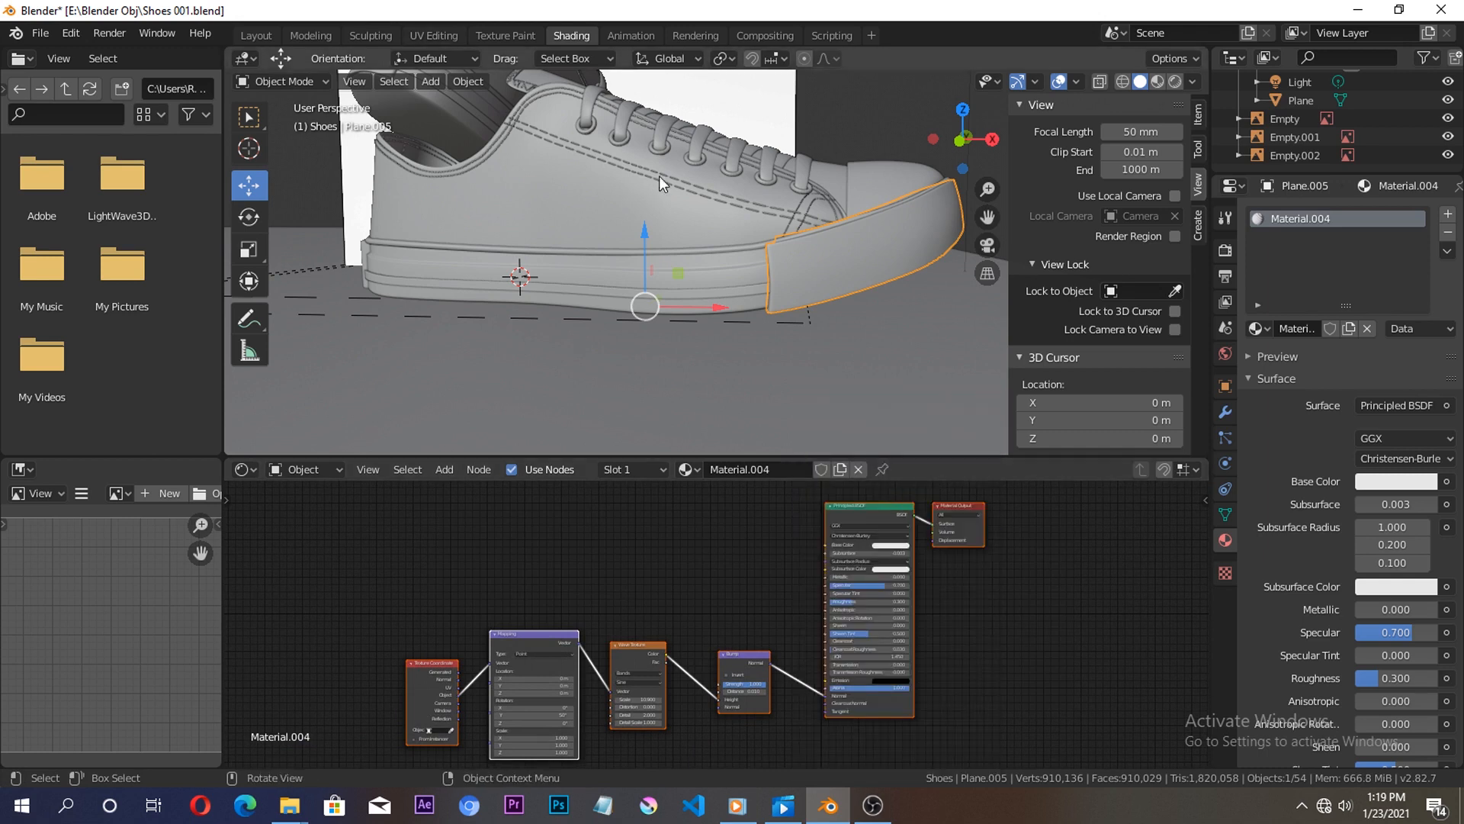
Select the sole again and hide the reference images Empty, Empty.001 and Empty.002.
left_click(725, 261)
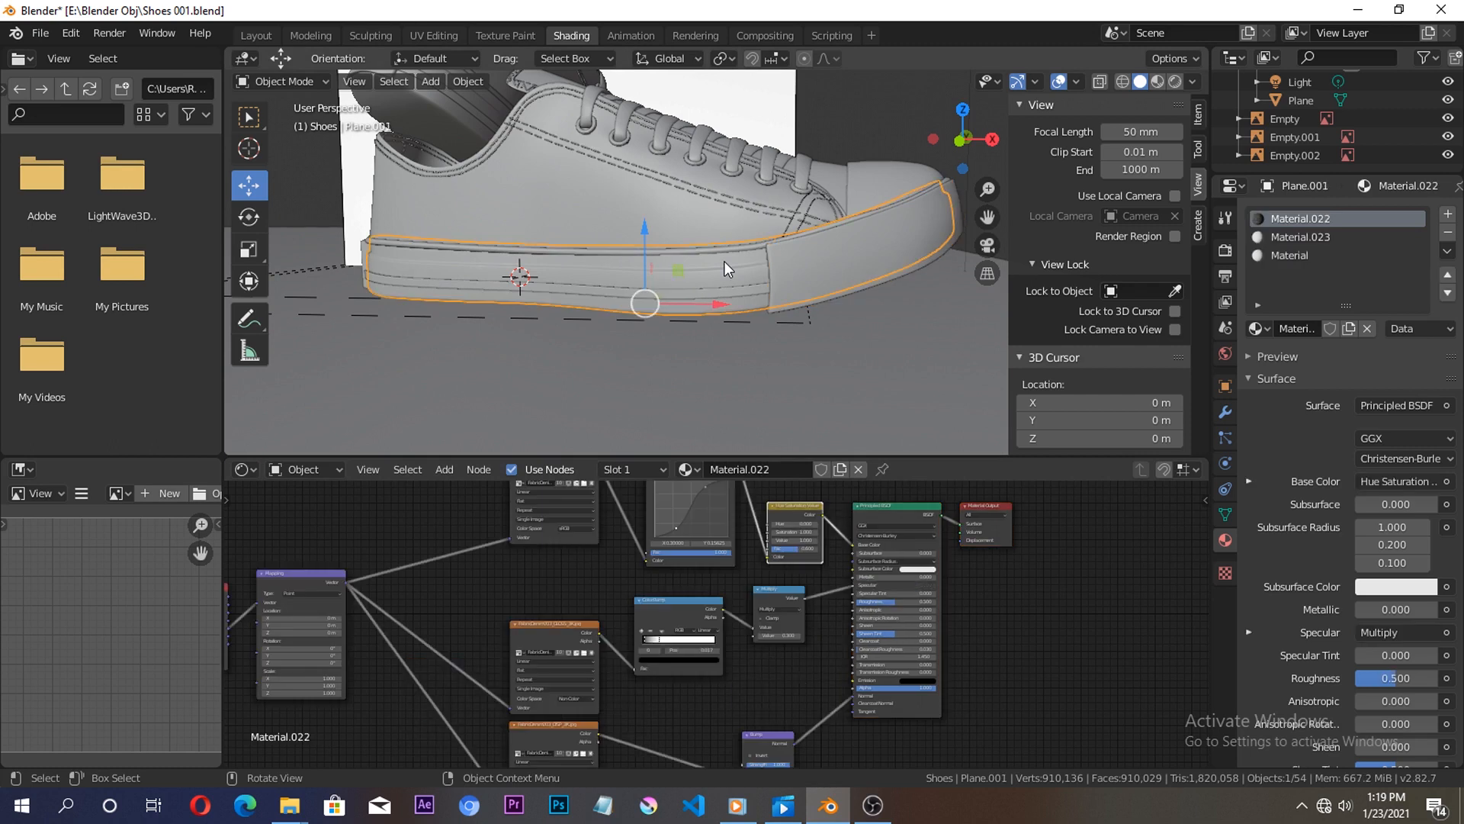
left_click(1447, 118)
left_click(1447, 155)
left_click(1447, 136)
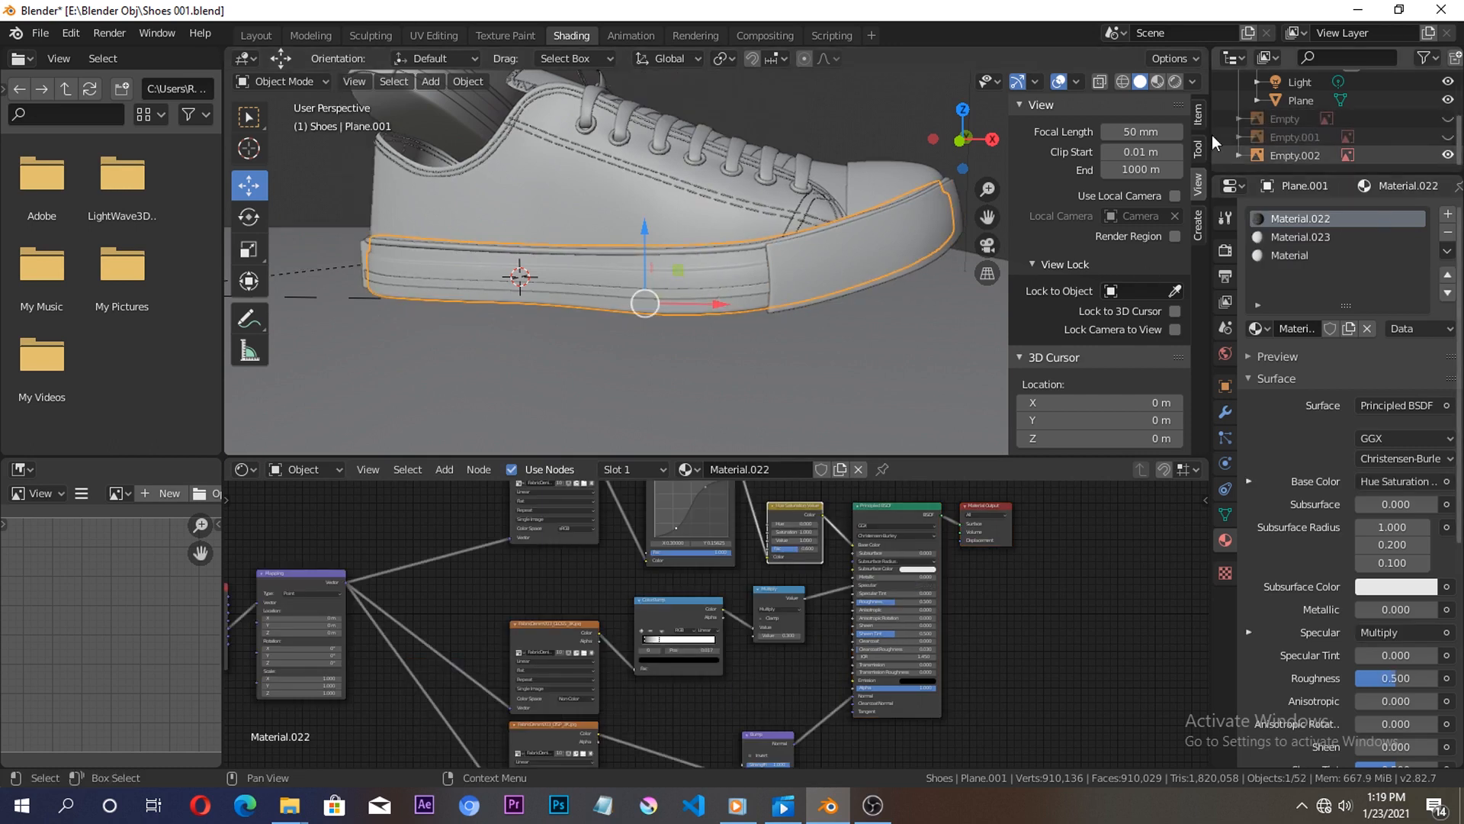
scroll(686, 263, "down", 1)
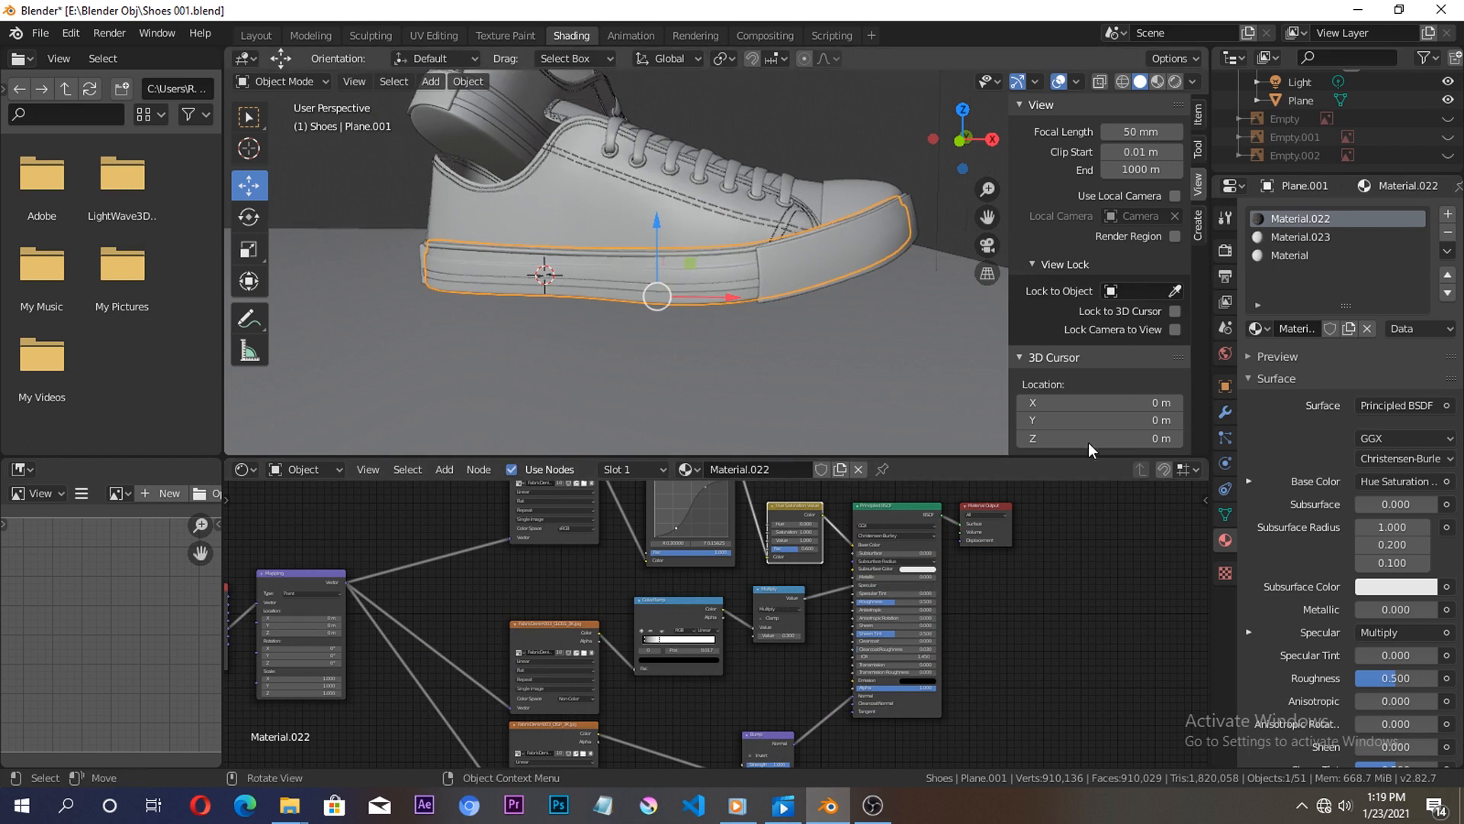
Replace the default nodes of the sole's third material with the copied nodes and show the shoe in Material Preview.
left_click(1303, 255)
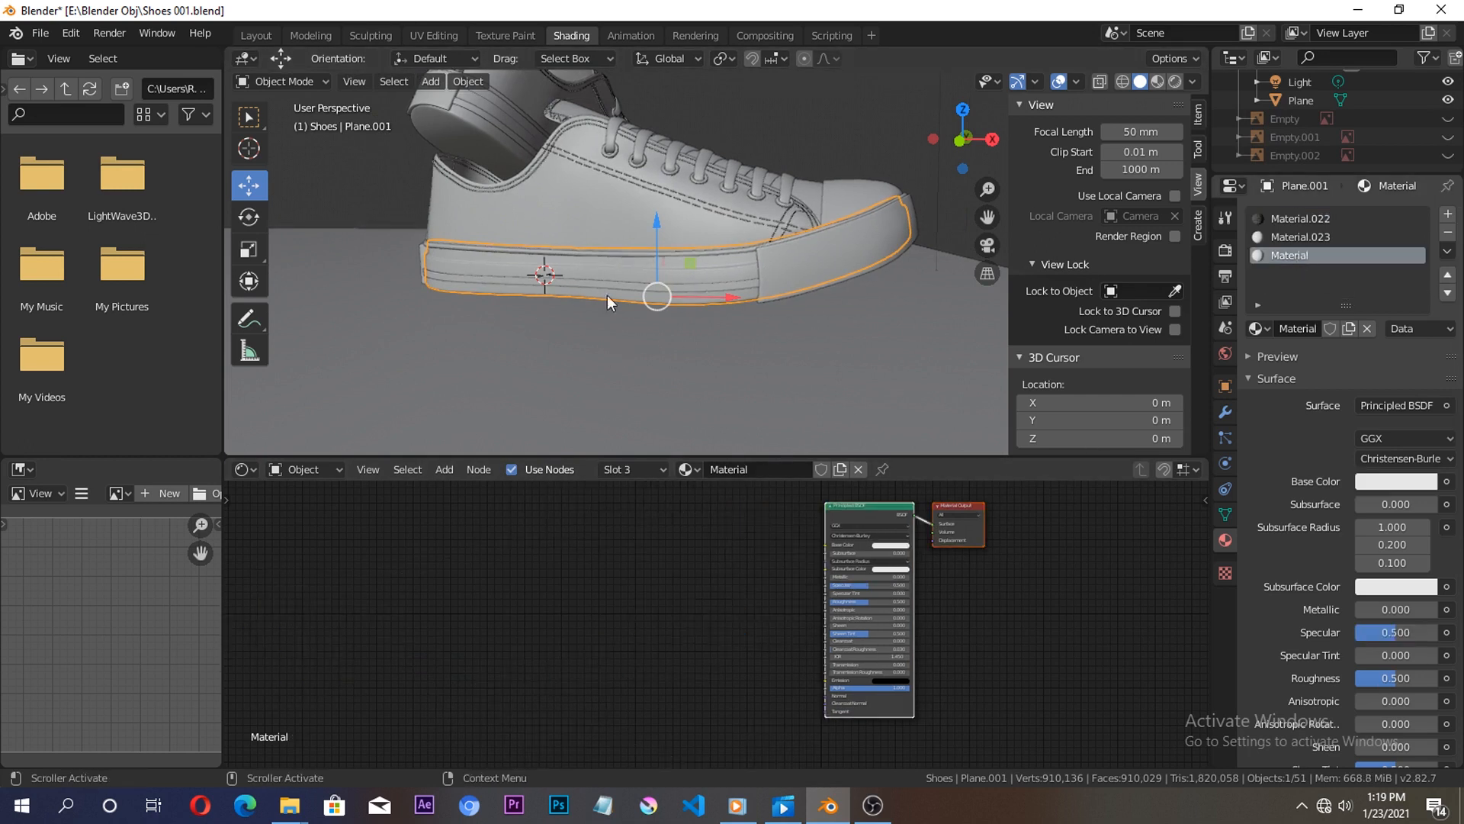
left_click_drag(770, 503, 990, 602)
key("x")
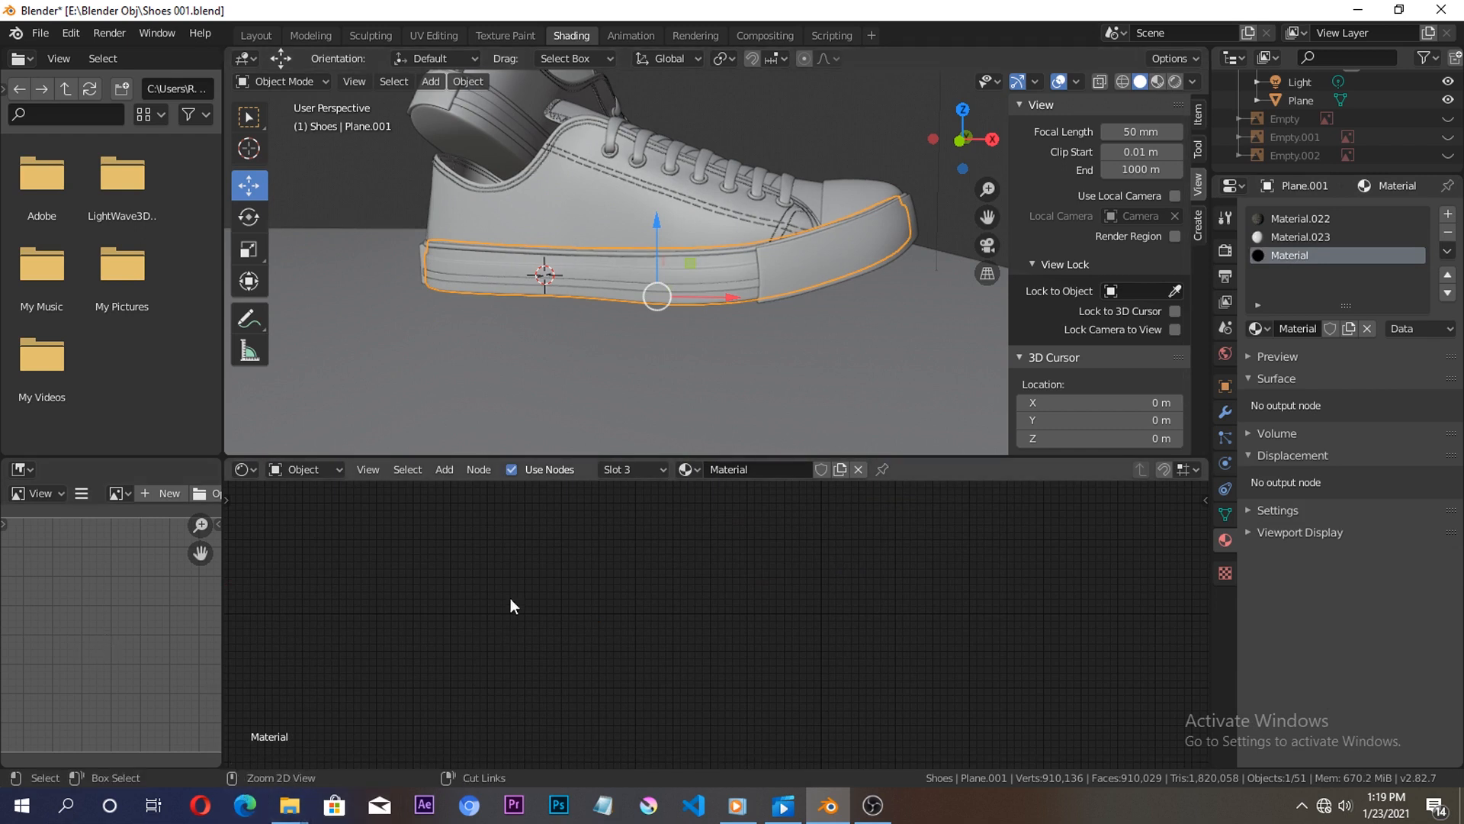
key("ctrl+z")
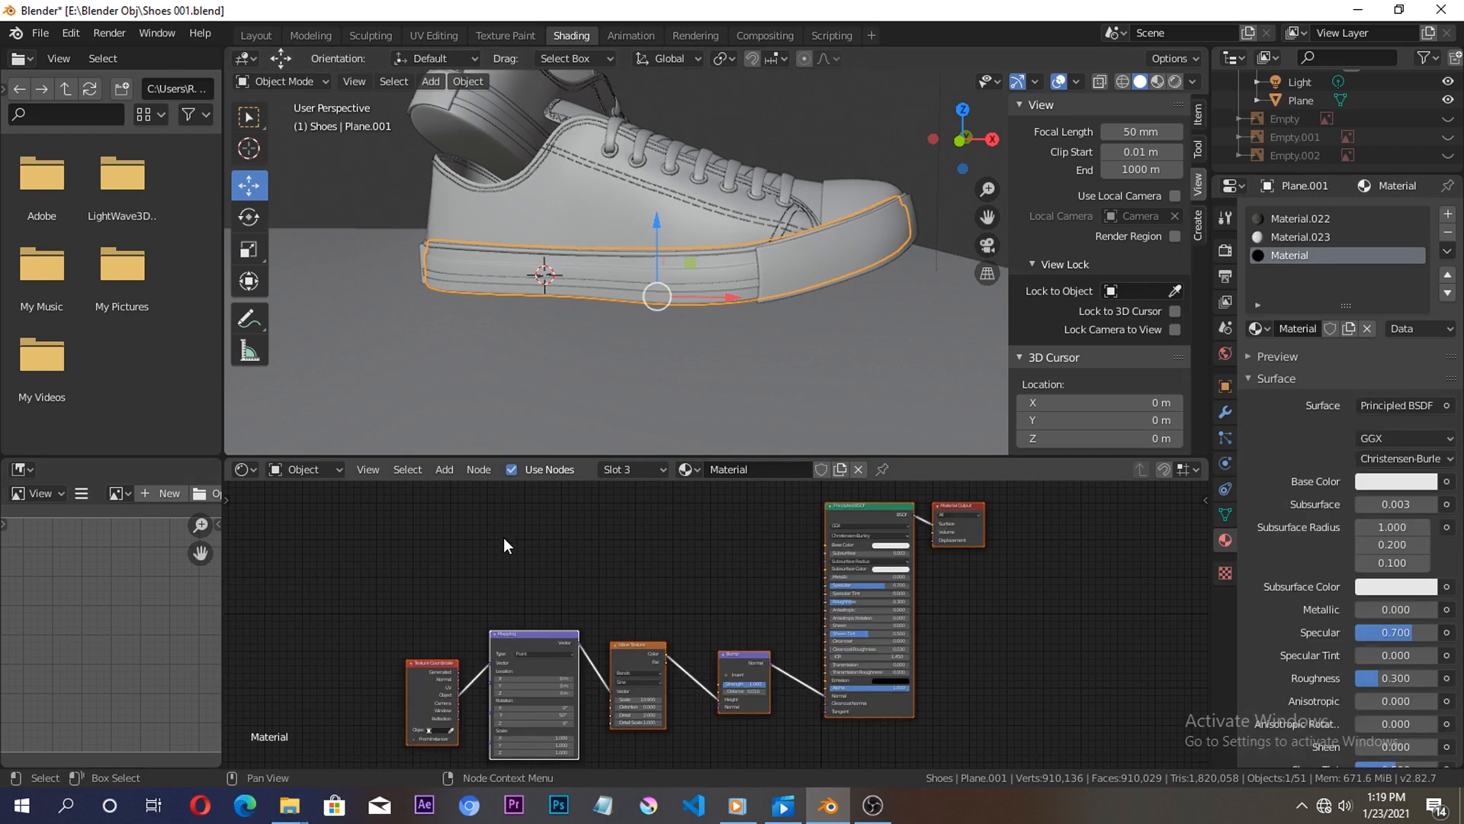
left_click(1159, 83)
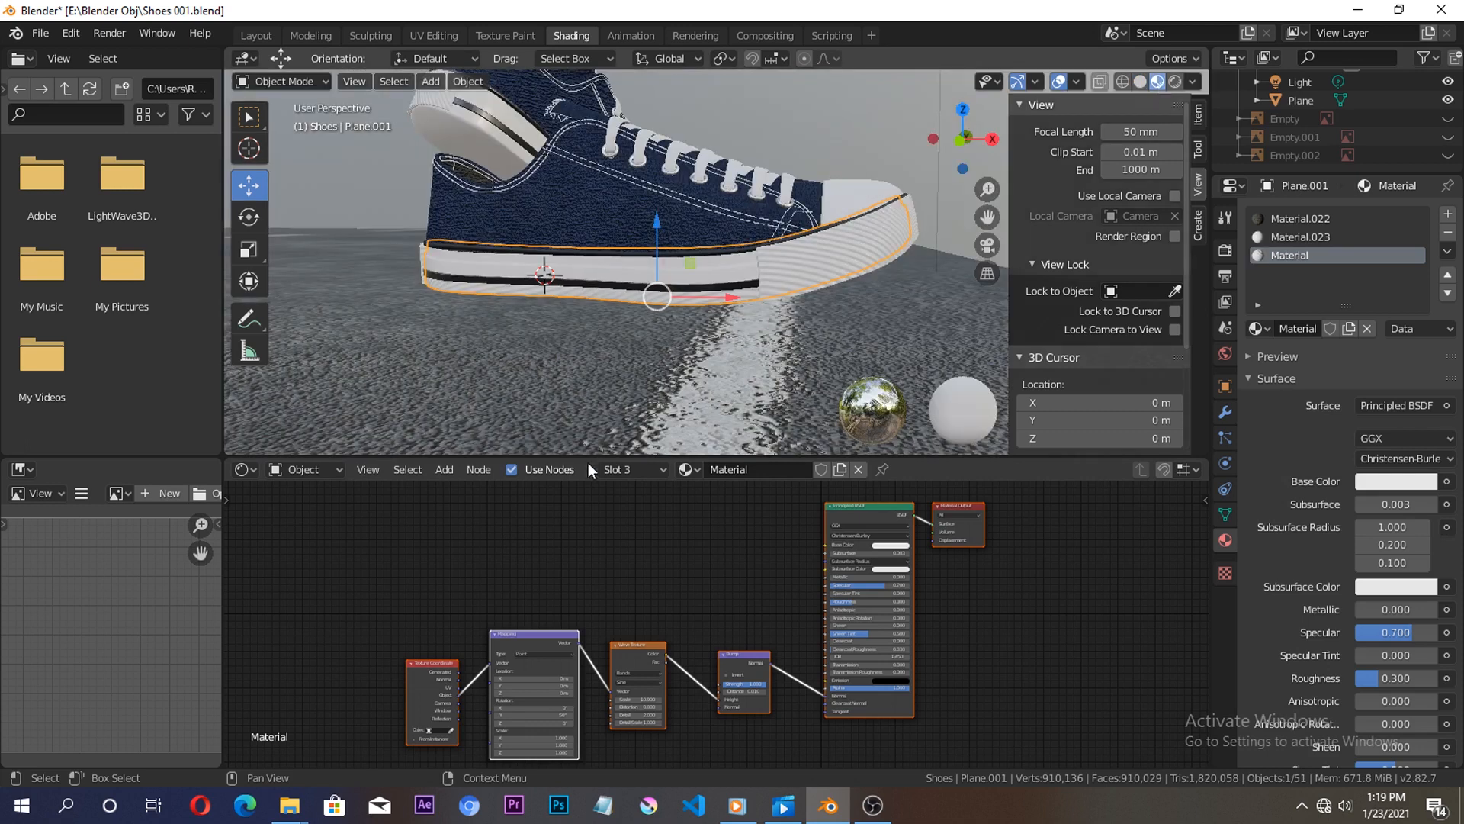
scroll(580, 320, "up", 3)
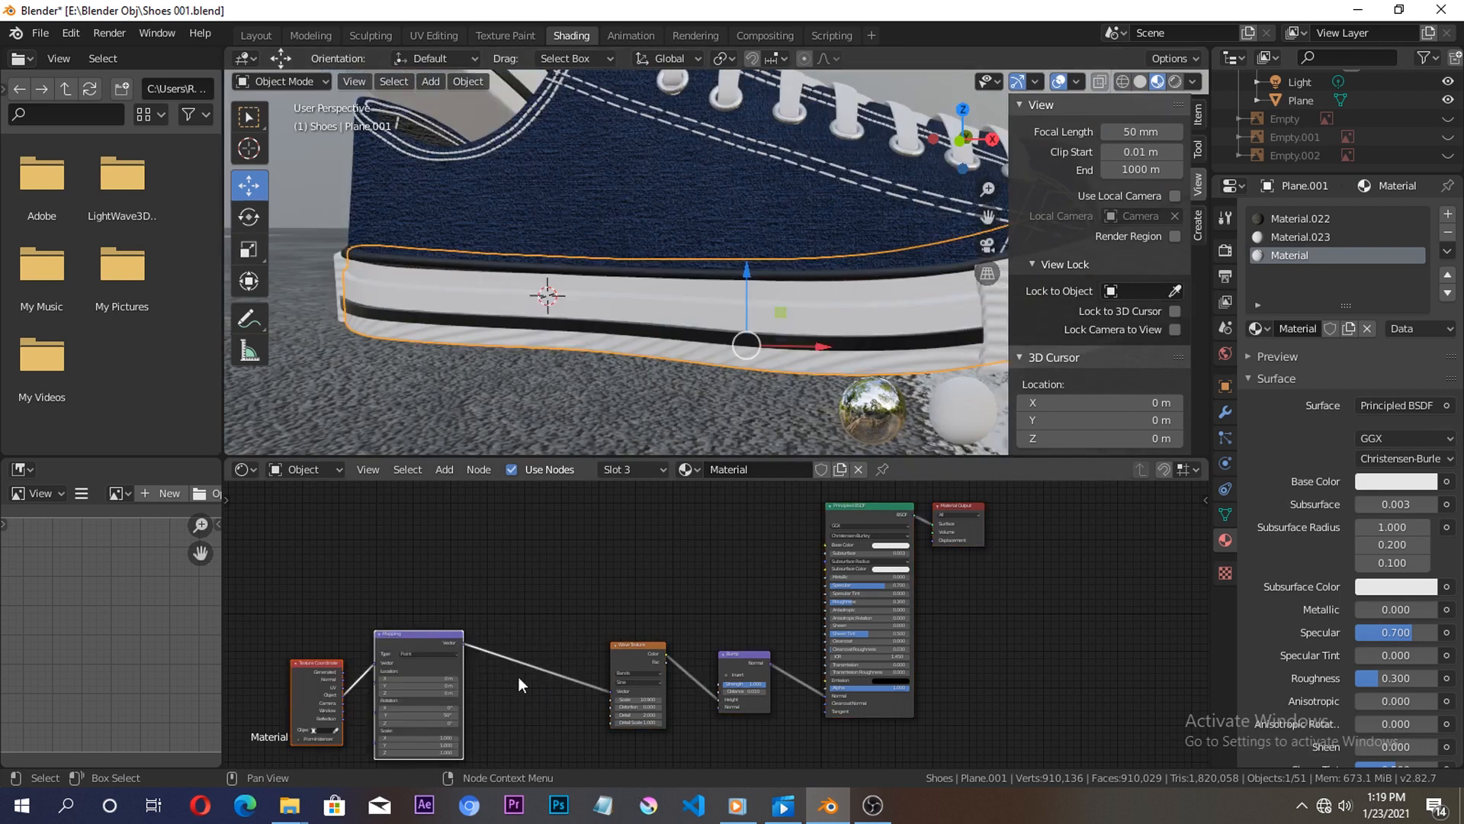
Duplicate the Mapping and Wave Texture nodes and place the copies below the originals.
left_click_drag(442, 586, 634, 745)
middle_click_drag(542, 598, 547, 470)
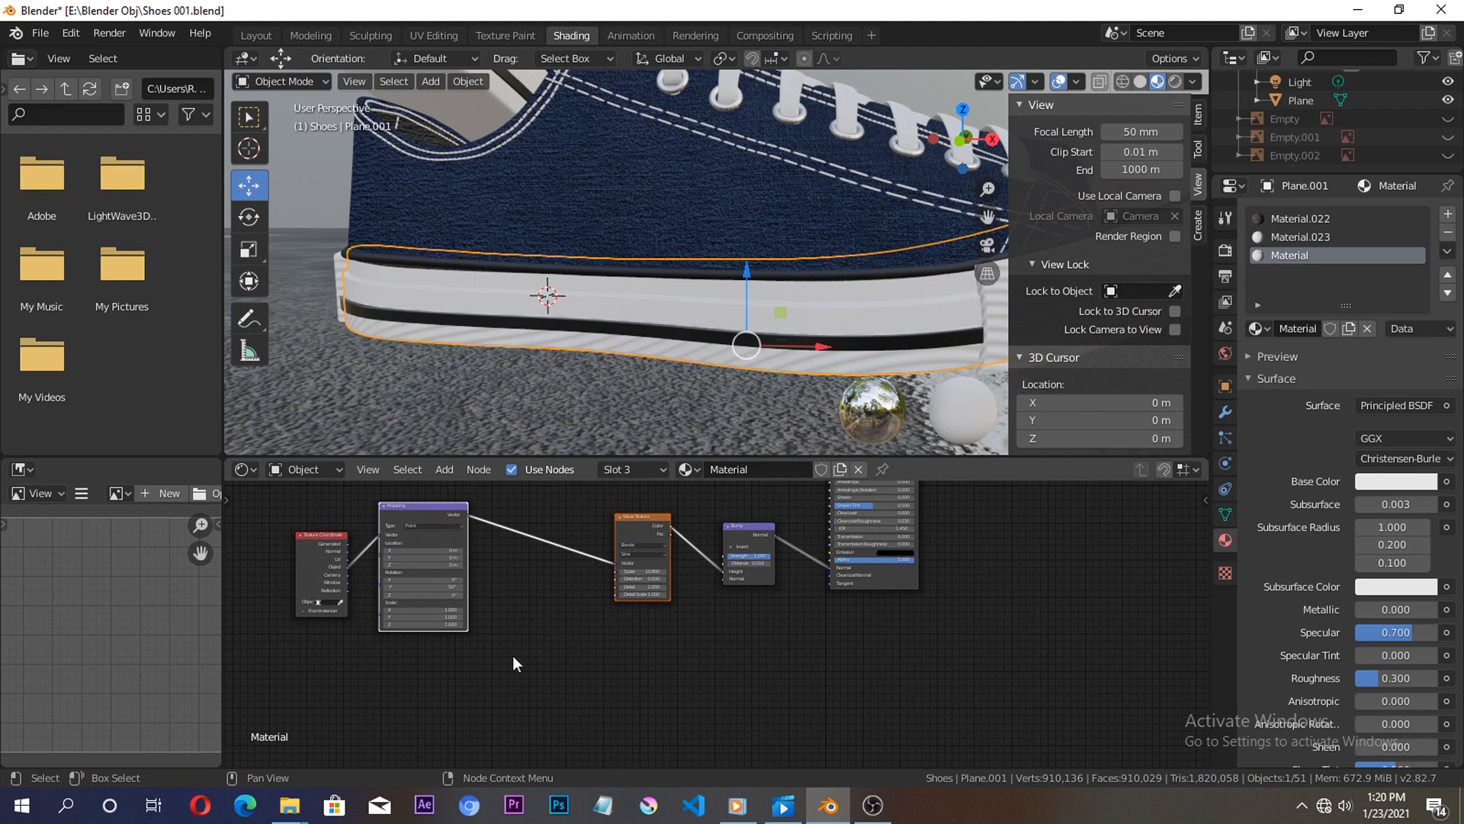
key("shift+d")
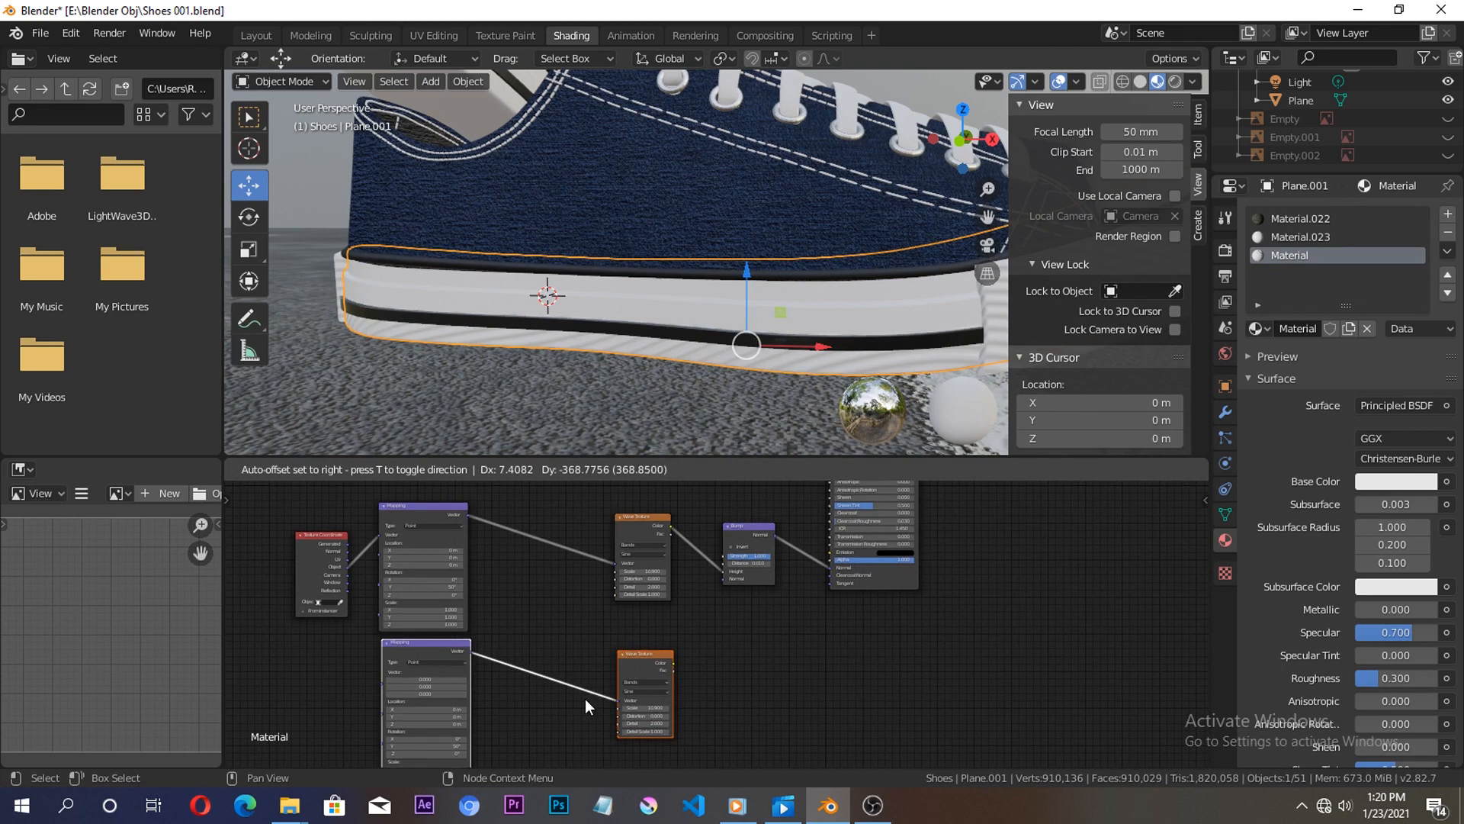
left_click(460, 654)
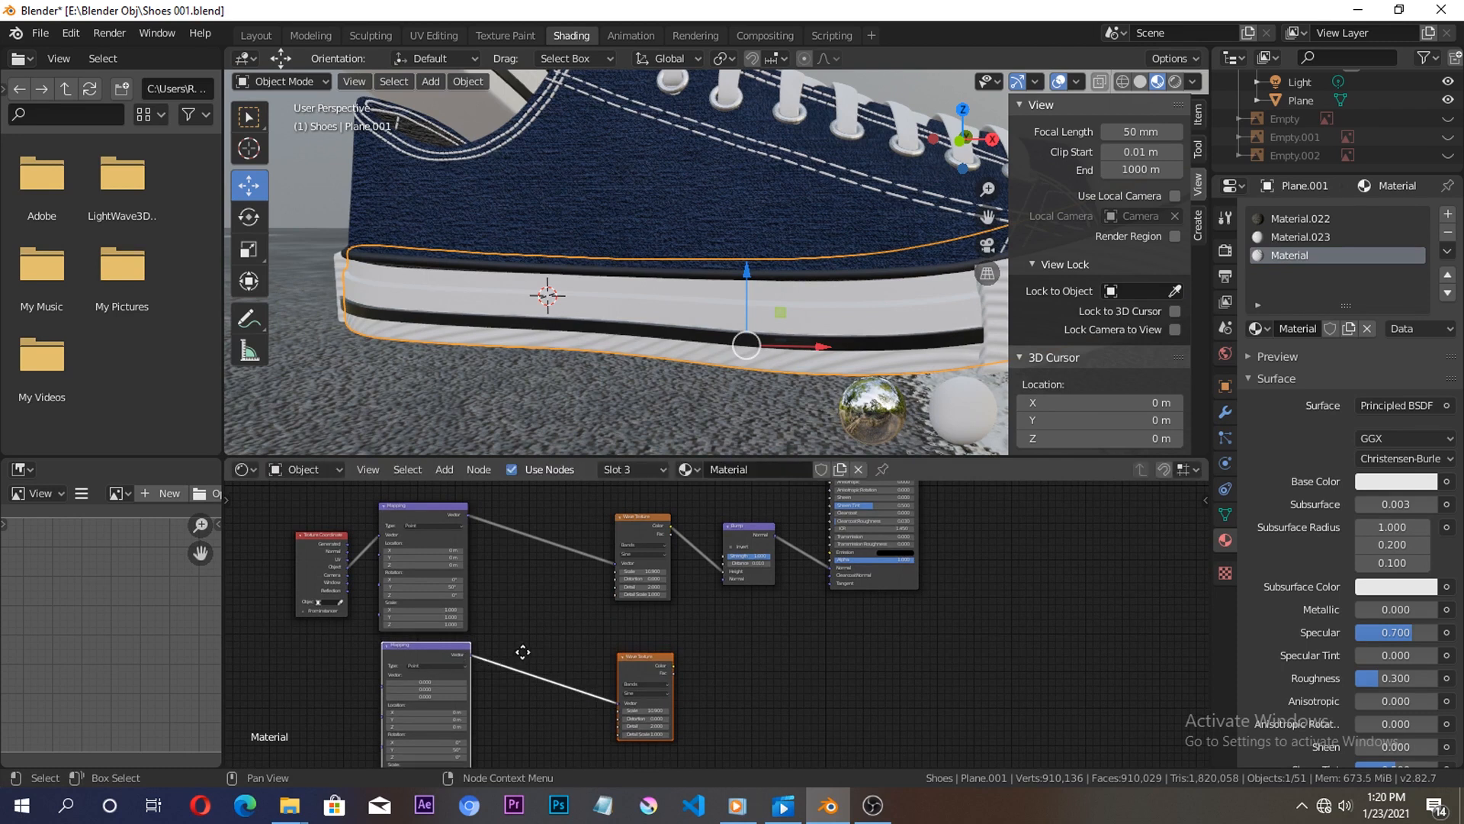
Move the duplicated Mapping node closer to its Wave Texture and connect the original Mapping's Vector output to its Vector input.
key("g")
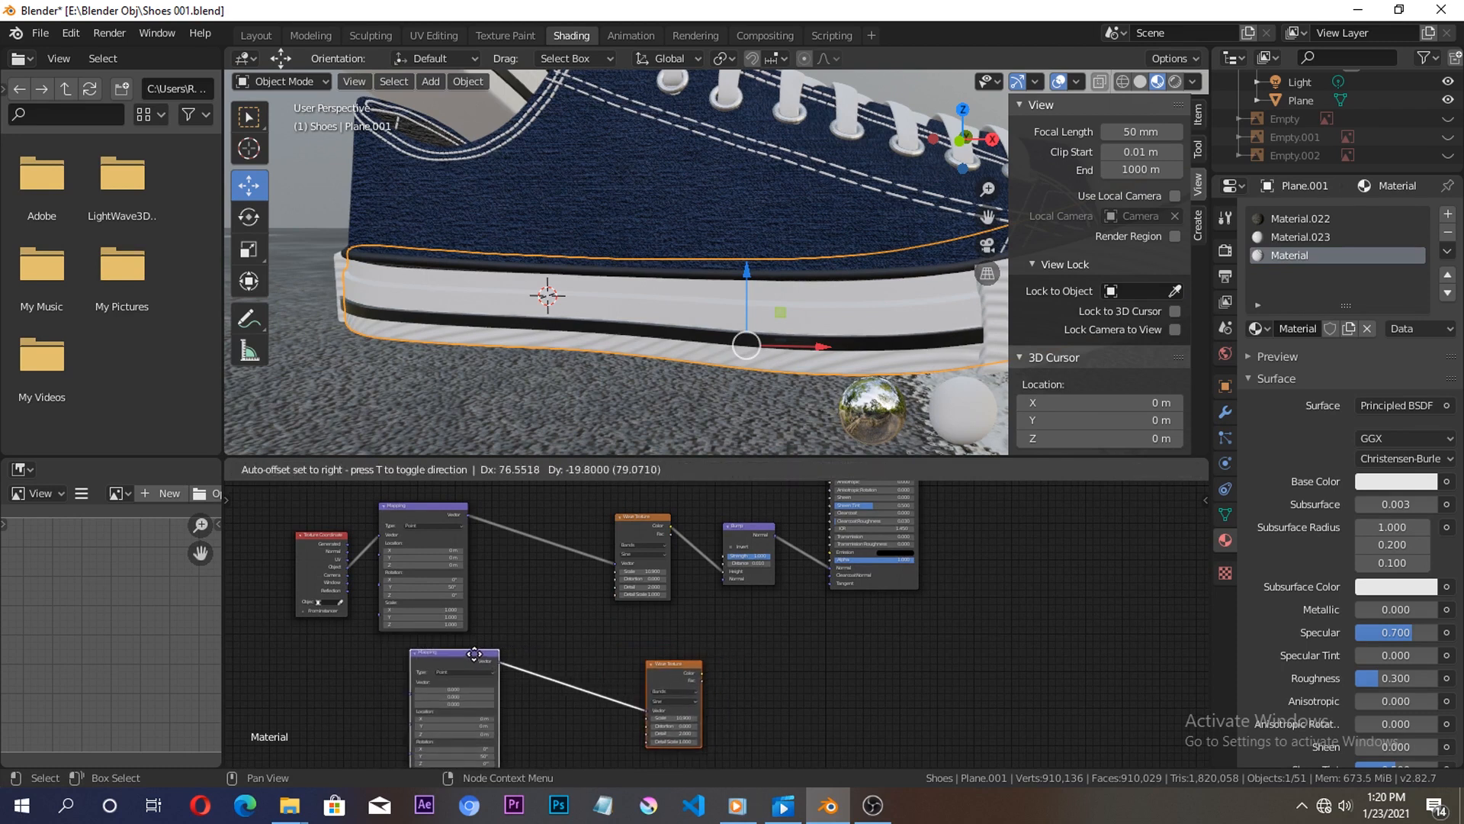
left_click(459, 652)
left_click(438, 653)
key("g")
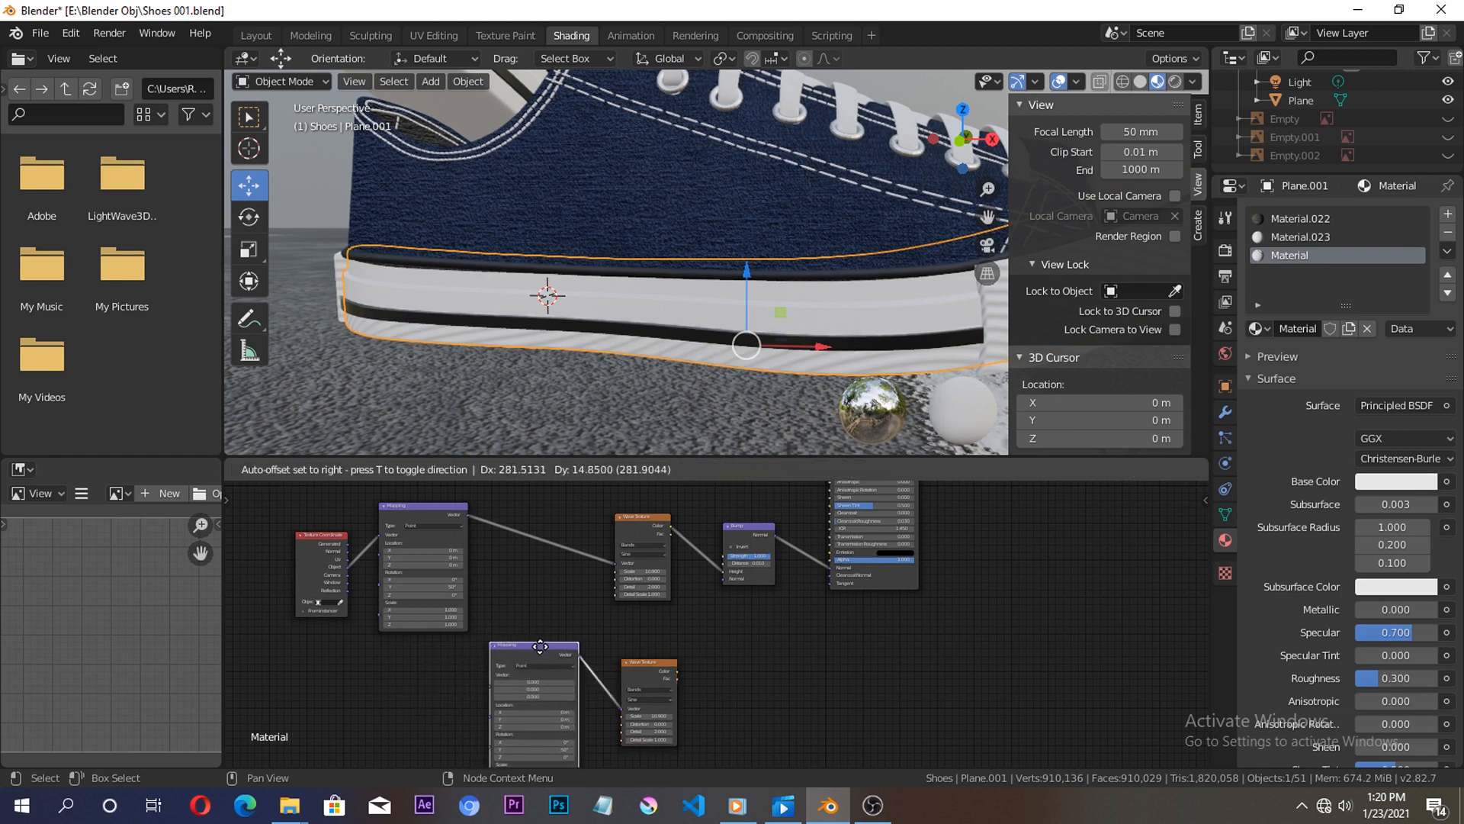
left_click(526, 640)
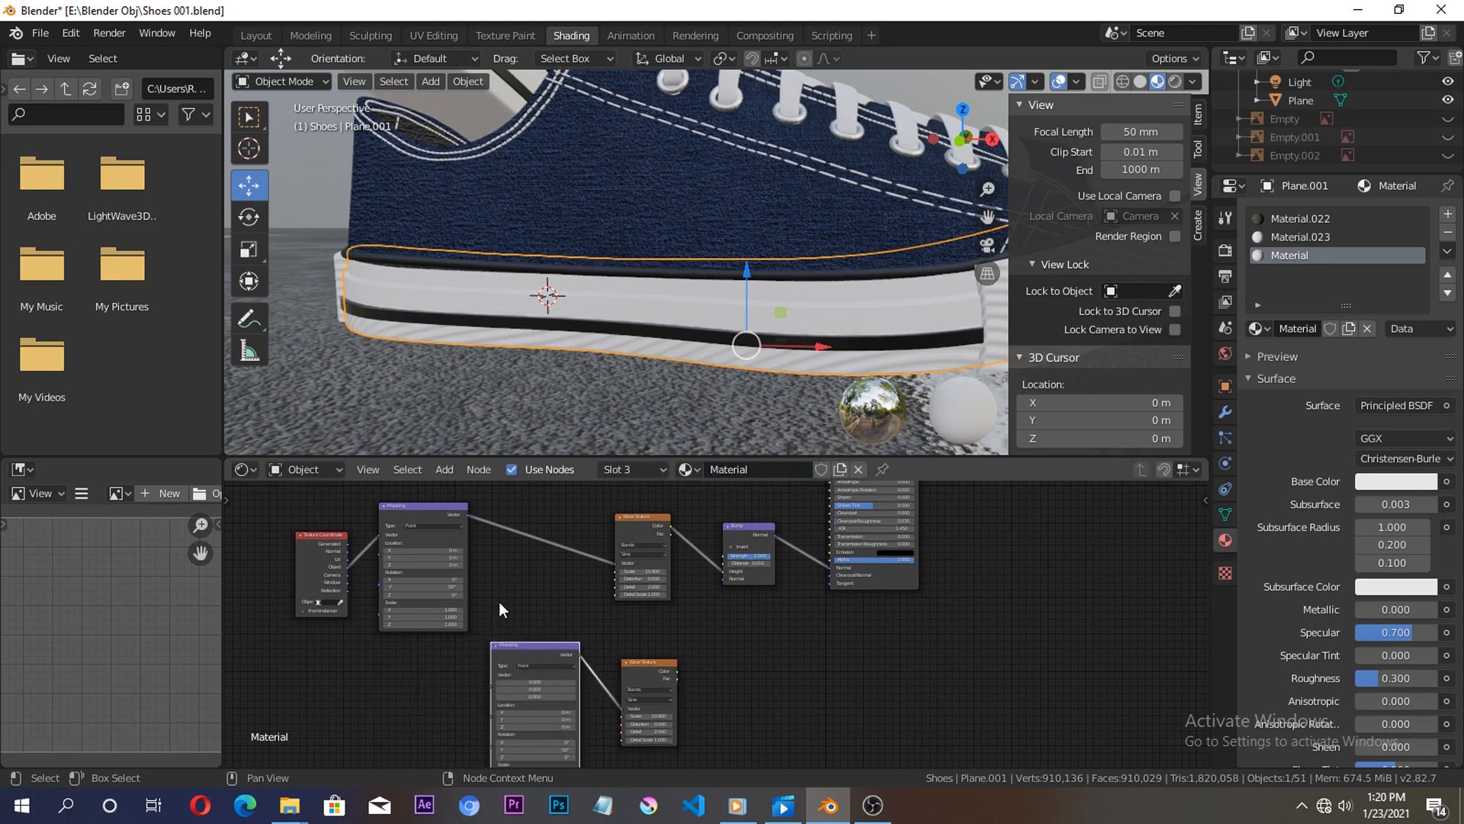
left_click_drag(466, 516, 489, 683)
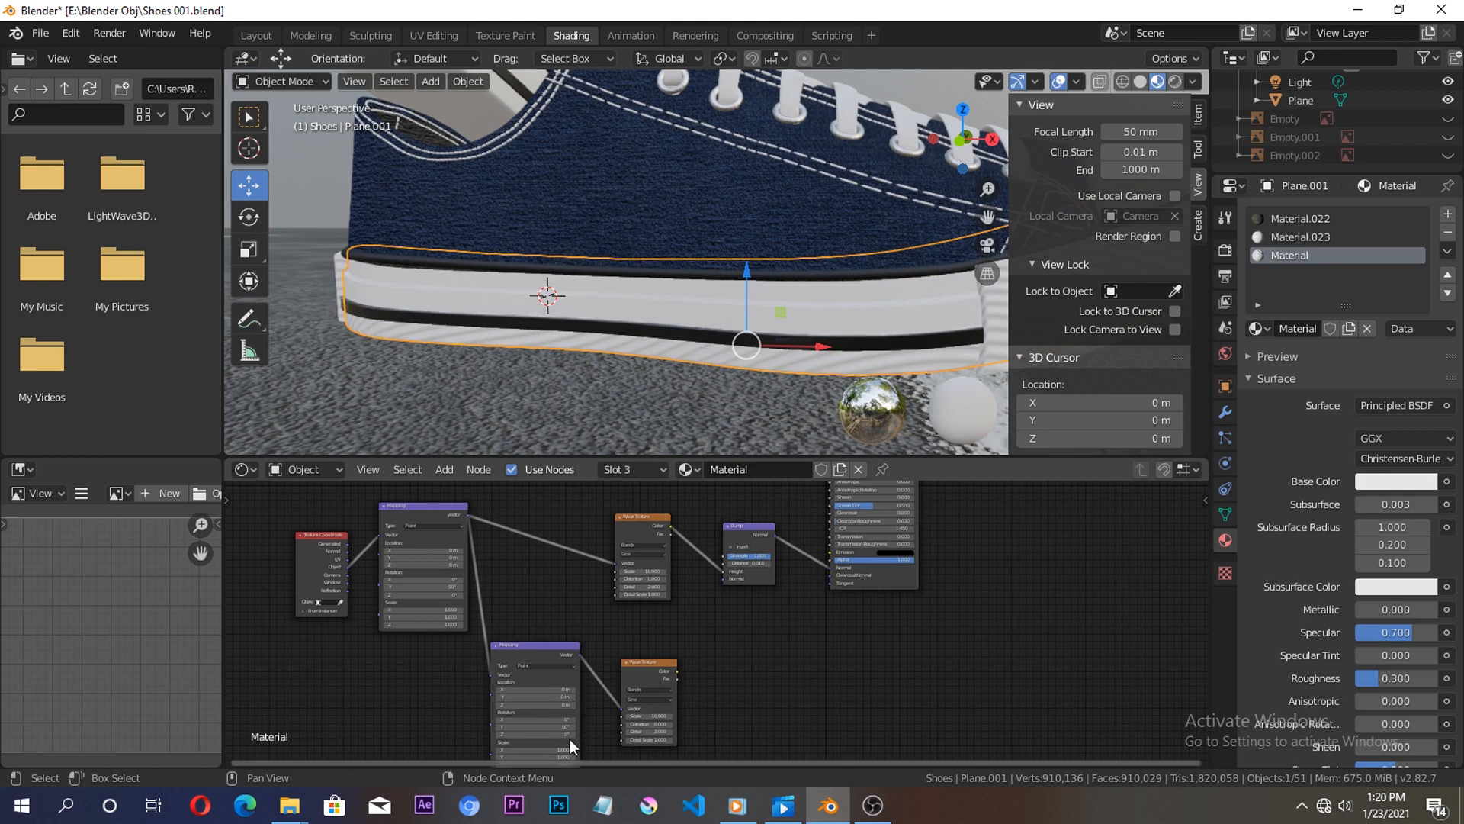
Set the duplicated Mapping node's Y rotation to 0°.
double_click(564, 726)
type("0")
key("Return")
double_click(451, 587)
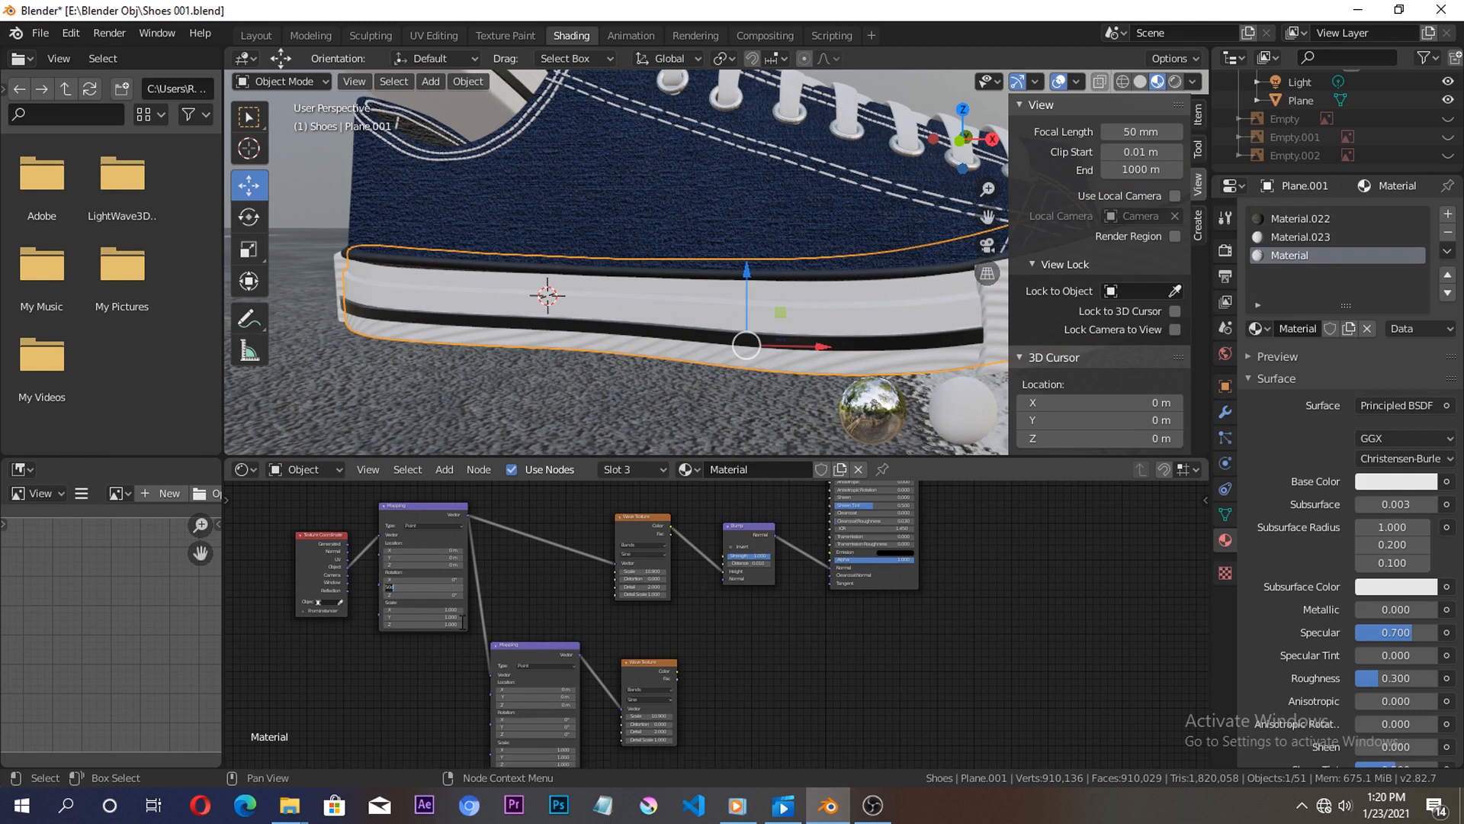
key("Return")
Align the two Wave Texture nodes vertically and combine their colors in a Mix node that feeds the Bump node.
left_click_drag(637, 519, 653, 519)
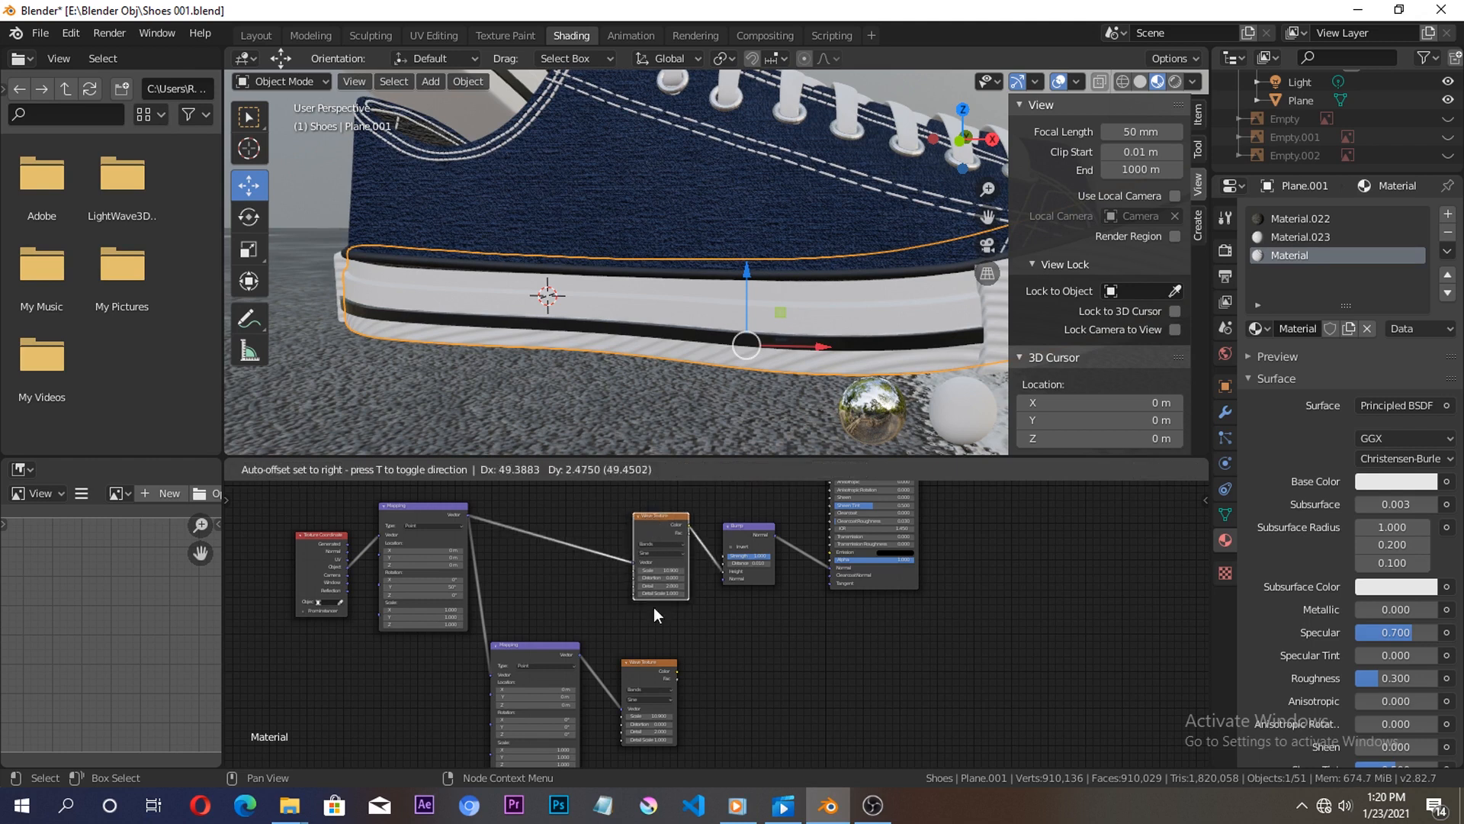
scroll(648, 629, "up", 2)
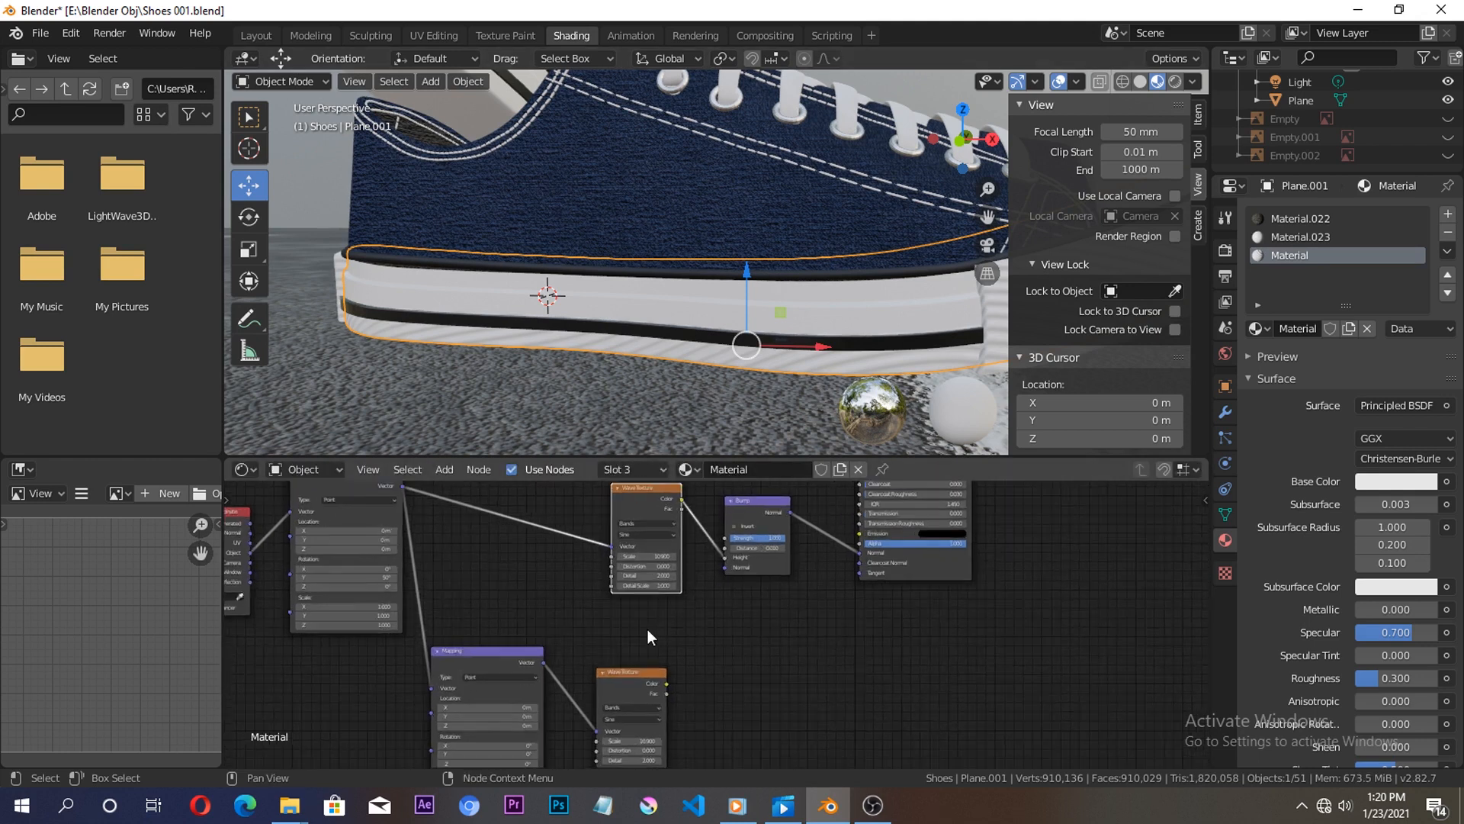
middle_click_drag(601, 604, 679, 613)
left_click_drag(699, 675, 717, 637)
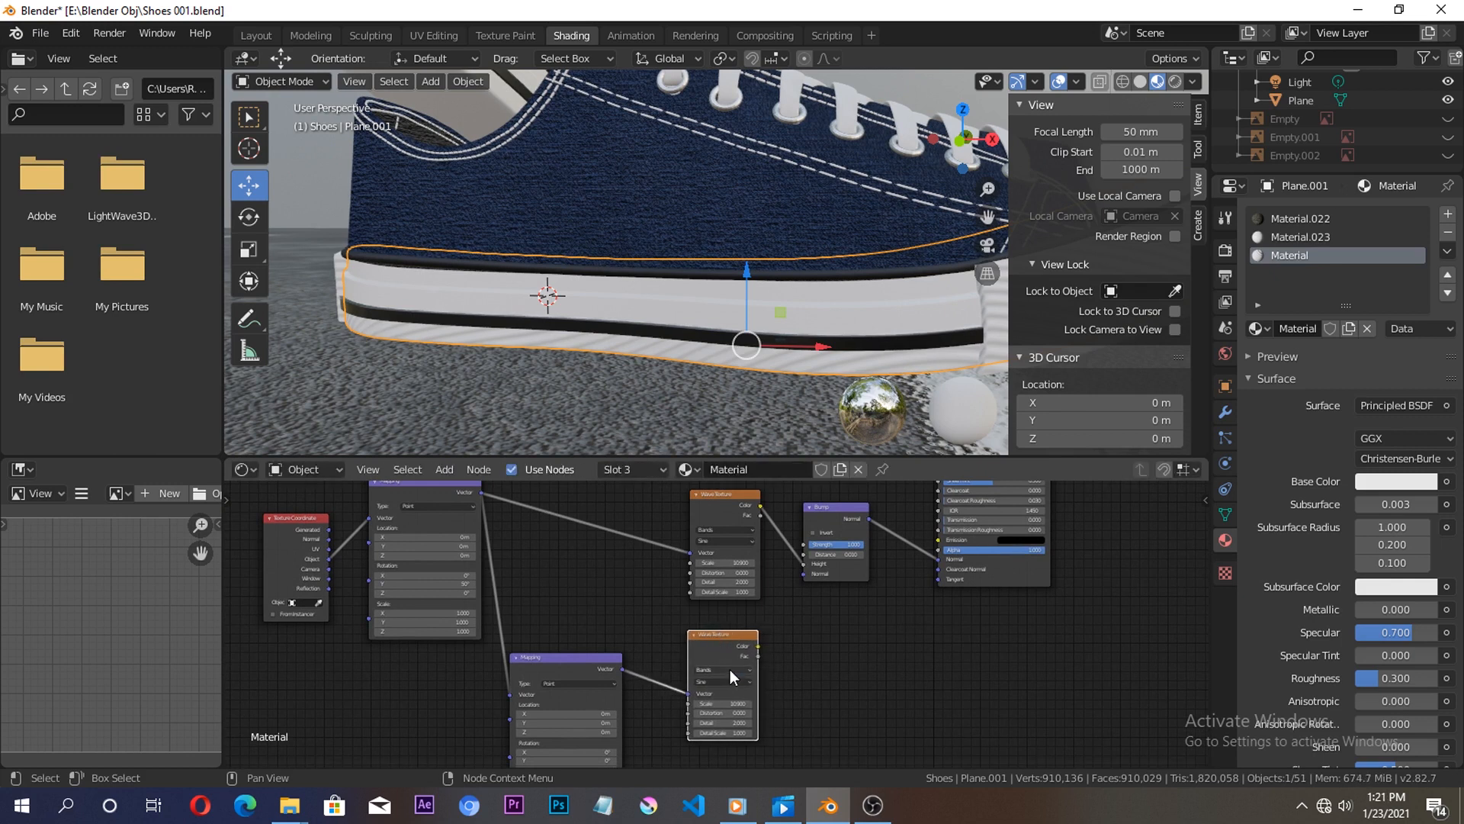
right_click_drag(724, 654, 721, 559, "ctrl+shift")
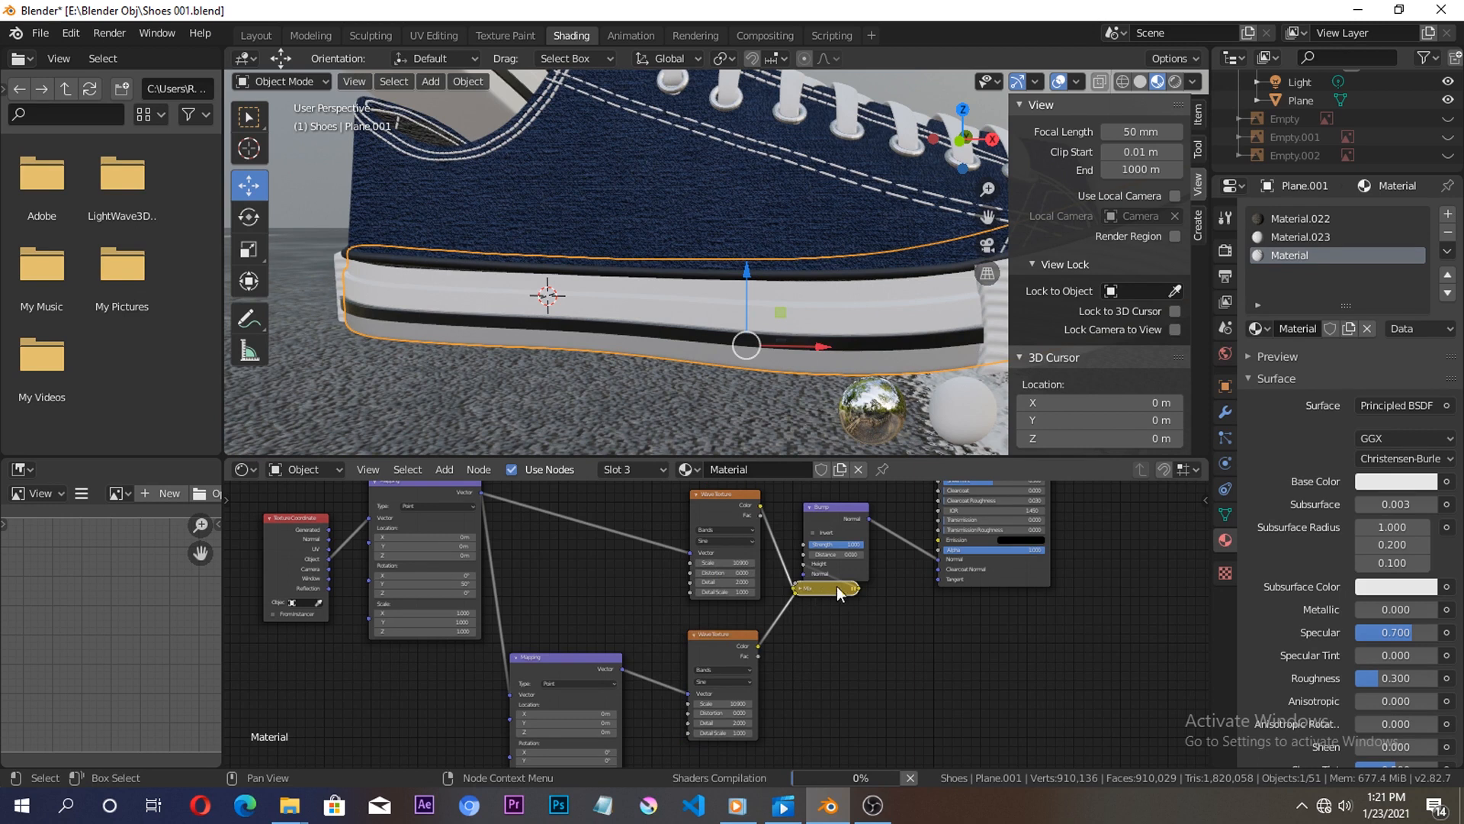
left_click(882, 511)
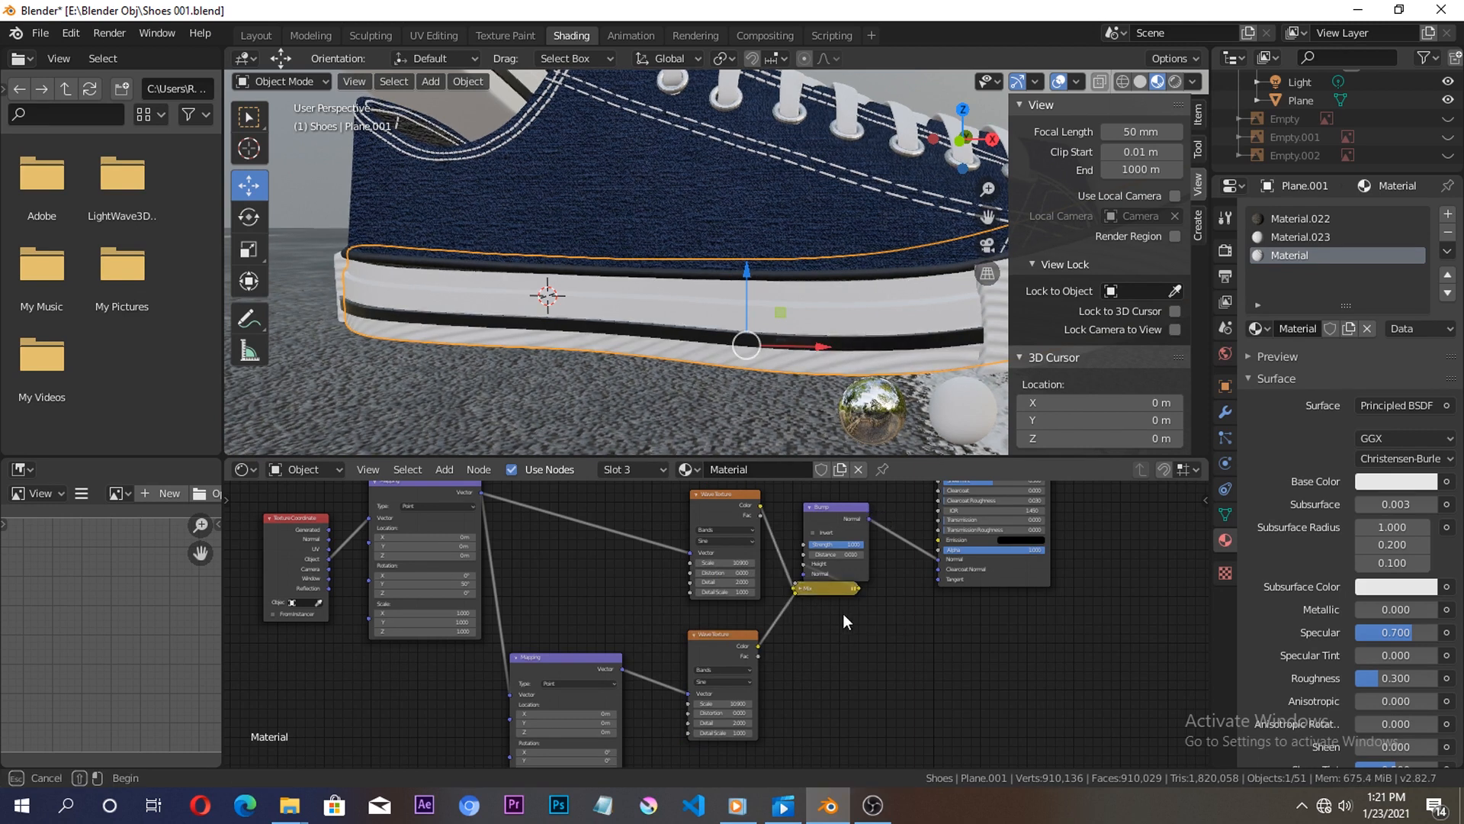
Space out the Wave Texture, Bump and Mix nodes so they no longer overlap, and expand the collapsed Mix node.
scroll(844, 588, "up", 2)
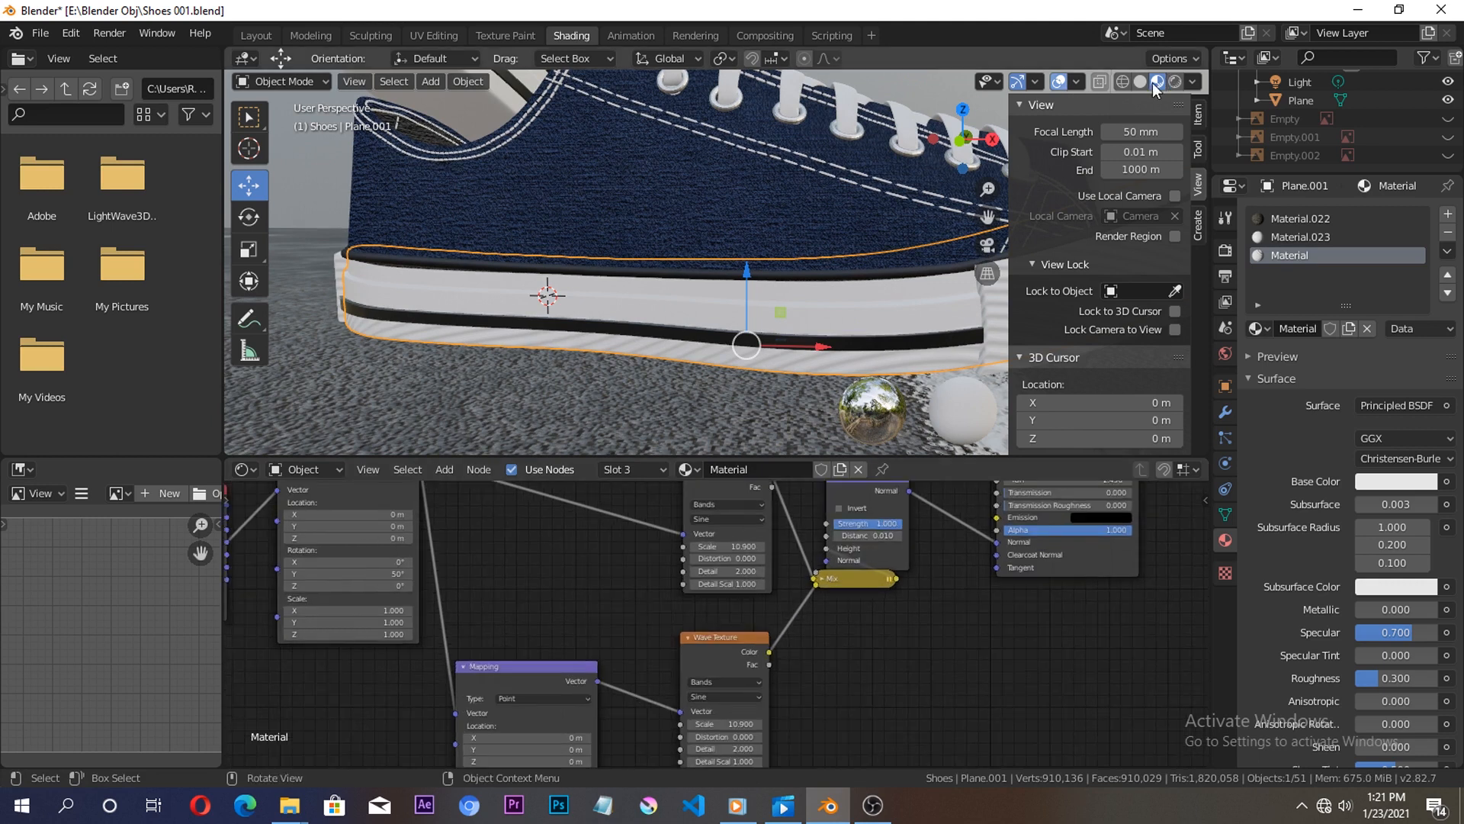
middle_click_drag(865, 636, 757, 691)
left_click_drag(551, 491, 619, 701)
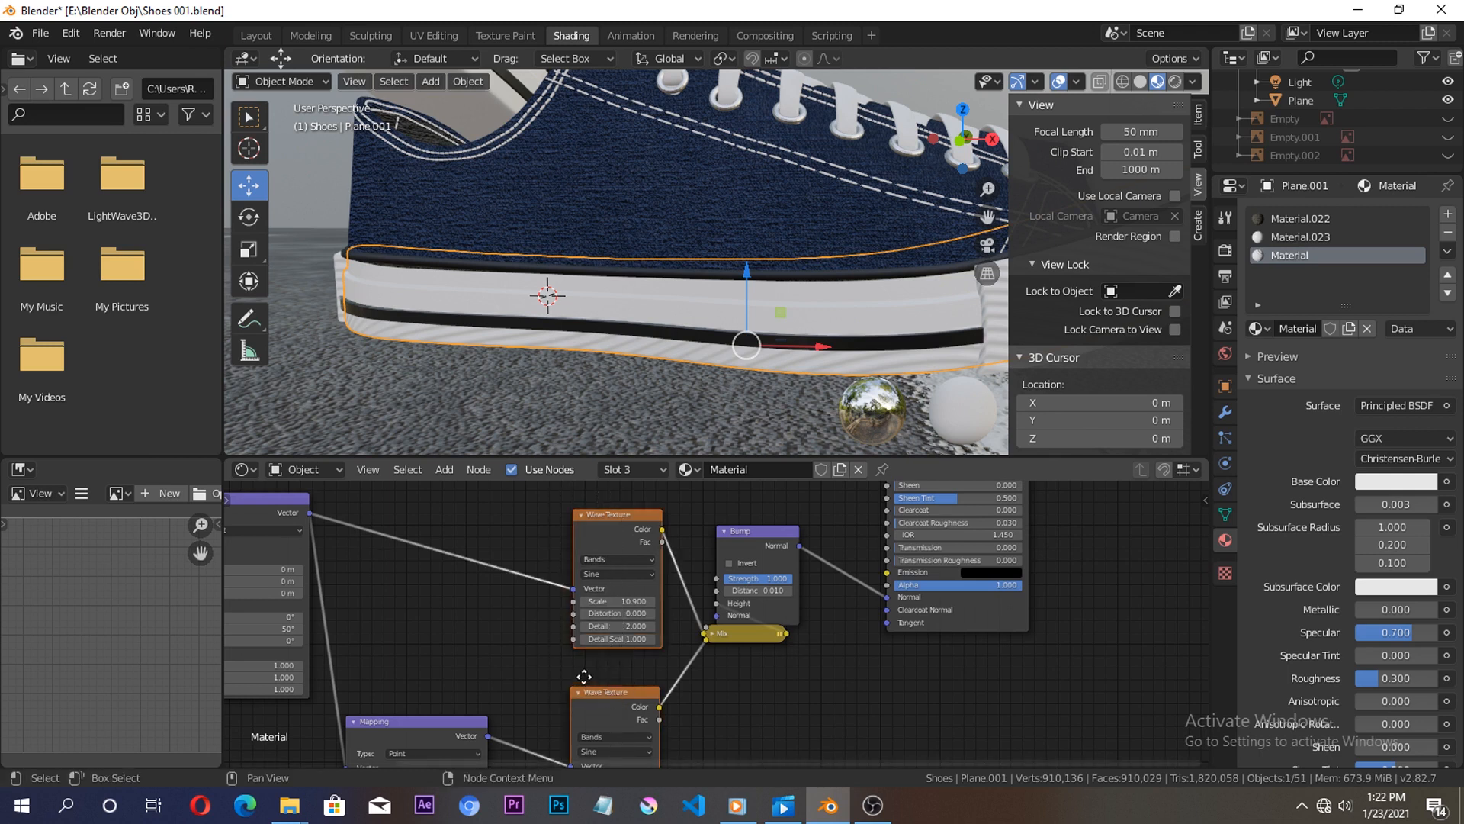
left_click(538, 653)
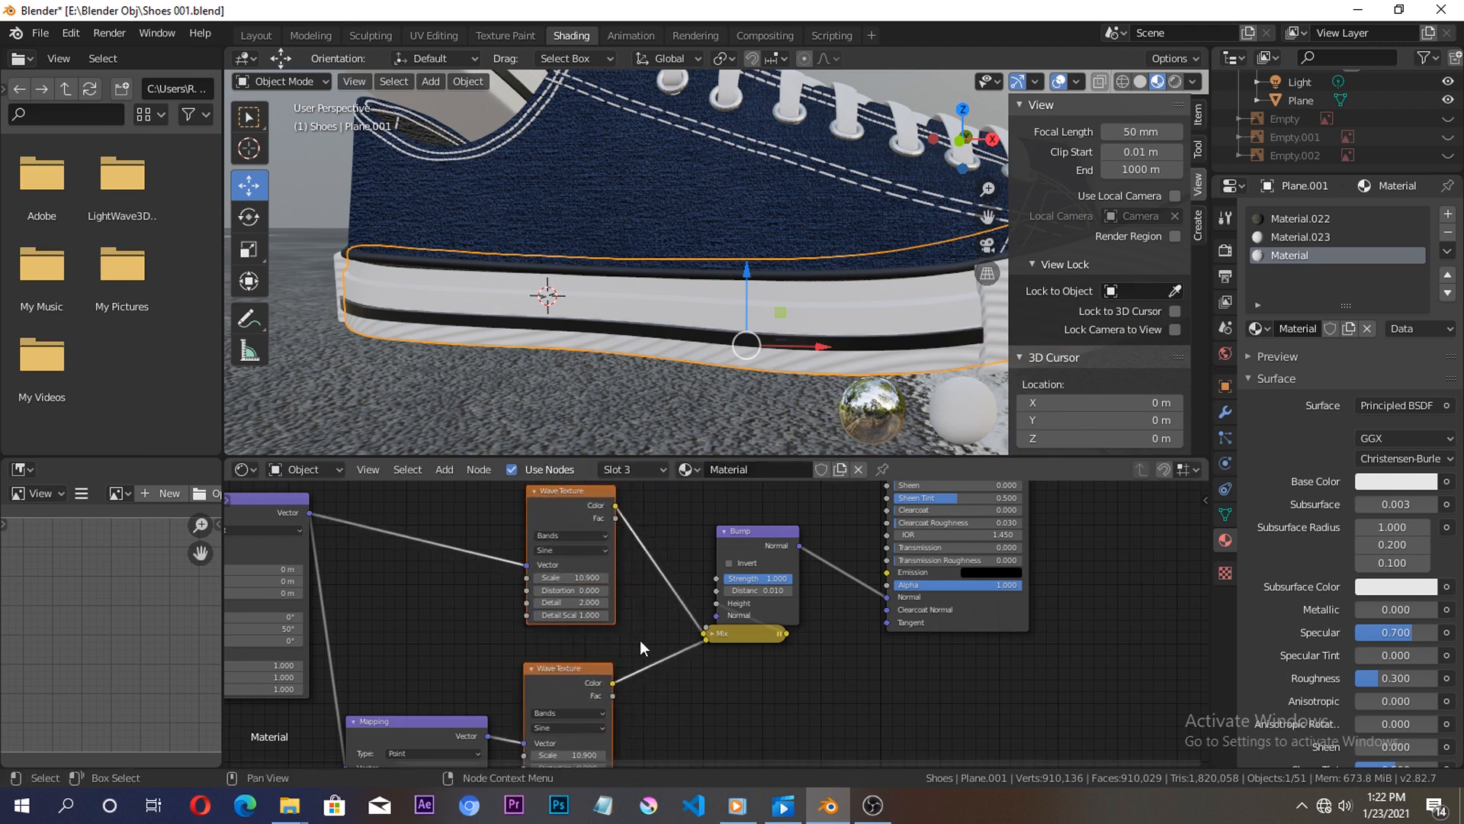
left_click(741, 529, "shift")
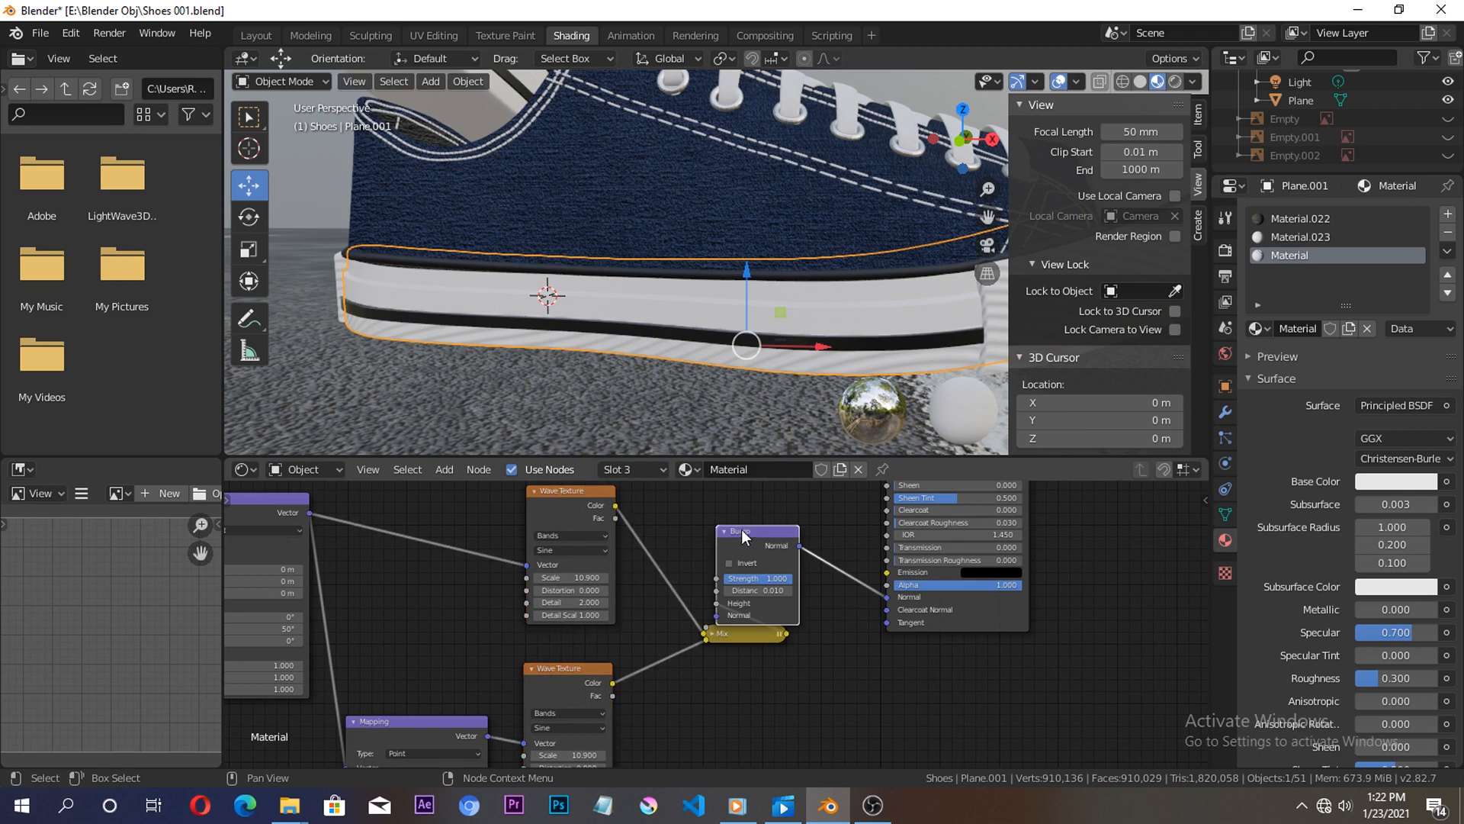
left_click(793, 543)
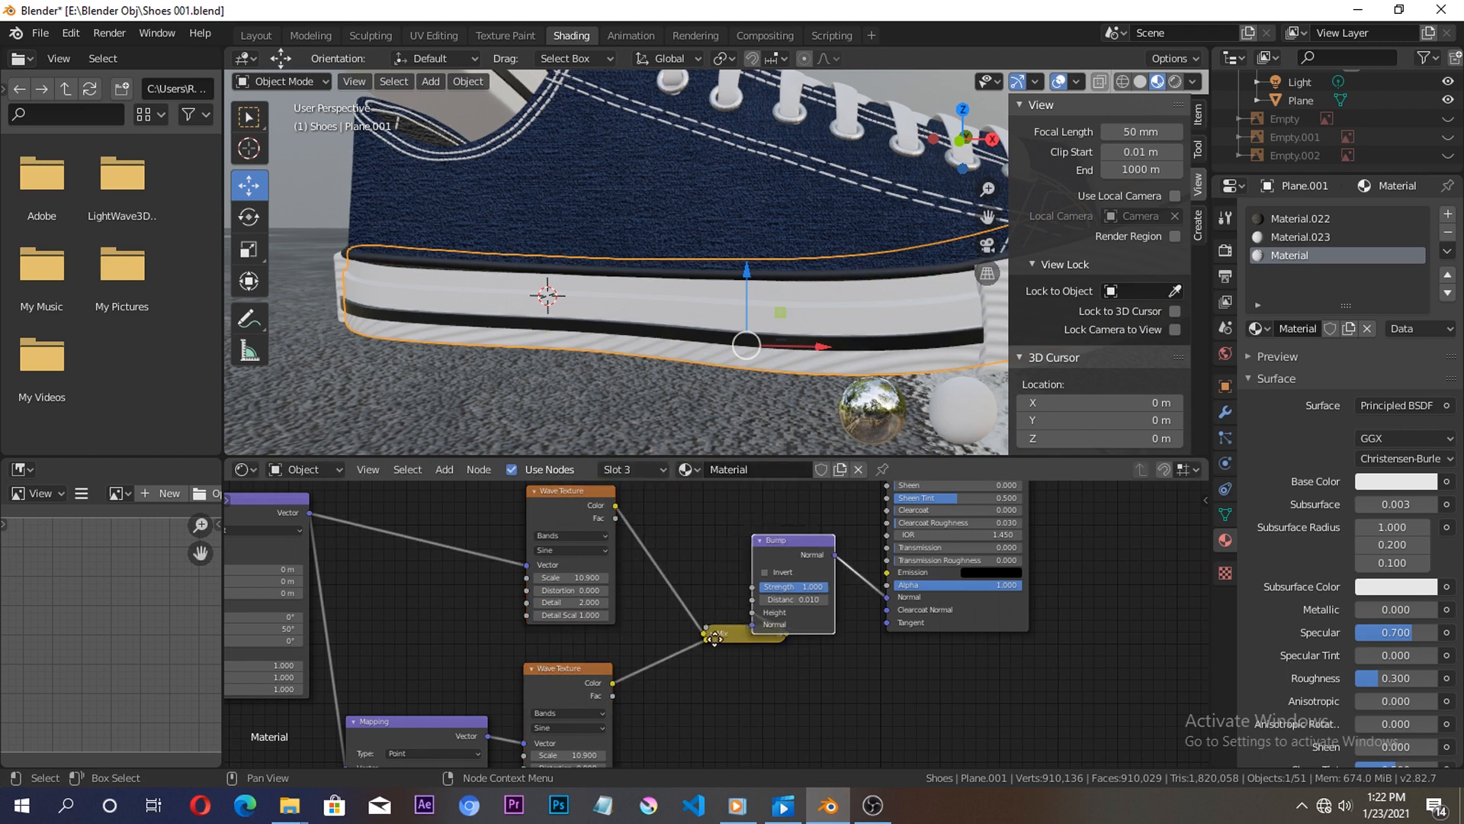
left_click_drag(721, 638, 662, 635)
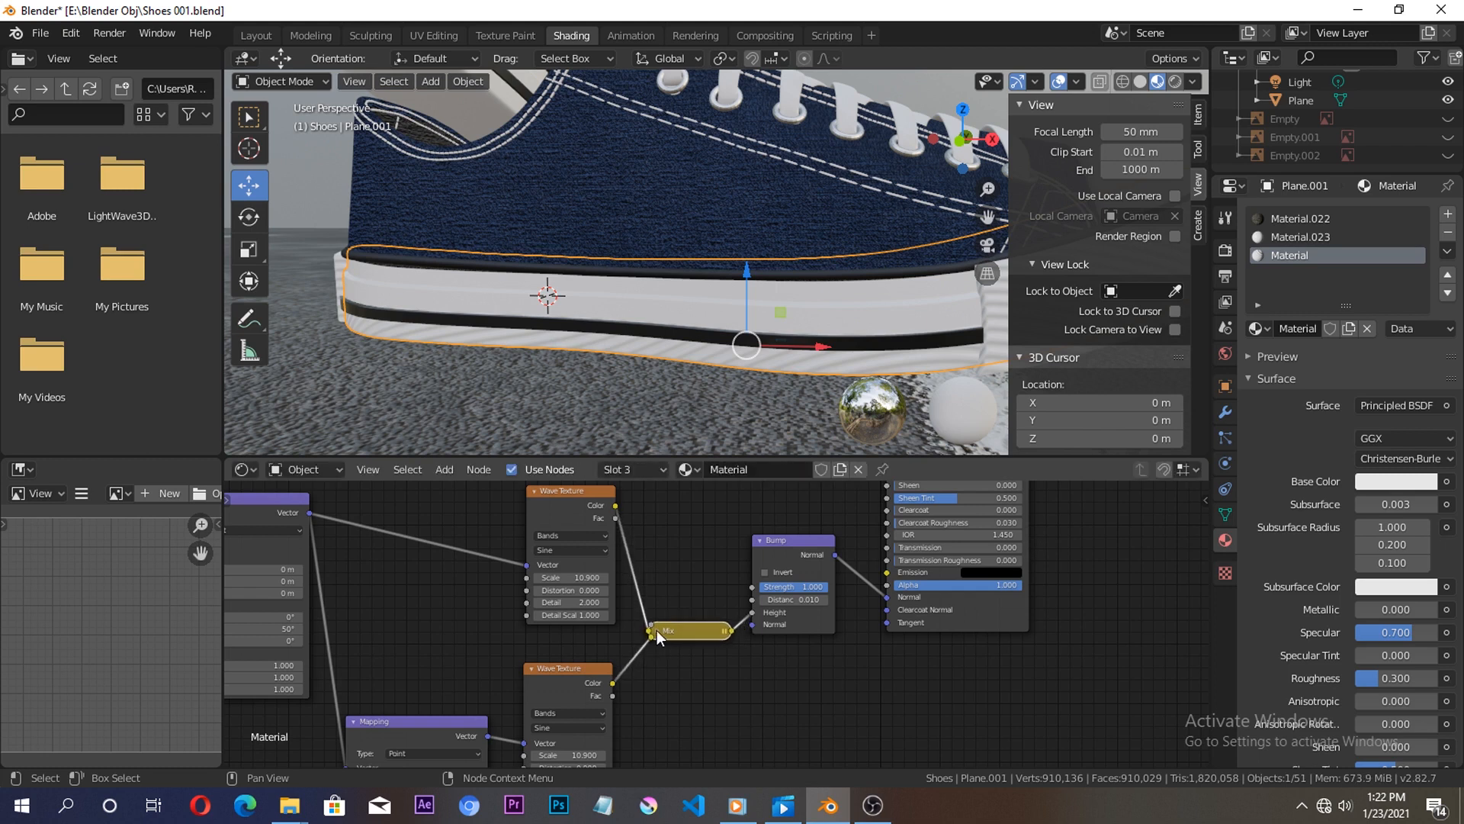
left_click(658, 630)
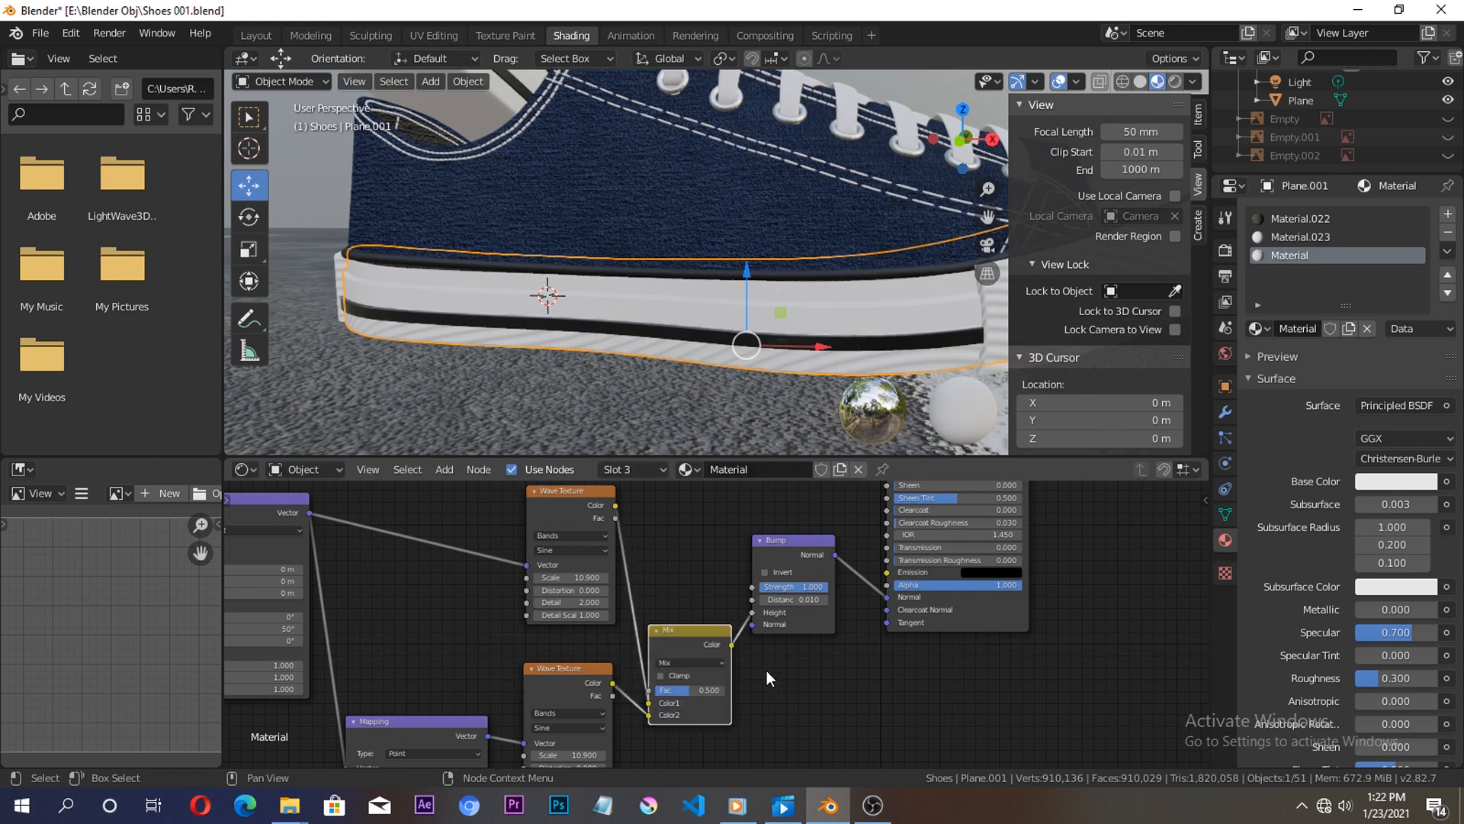
Set the Mix node's factor to 1.000 and its blending mode to Multiply.
middle_click_drag(742, 658, 739, 650)
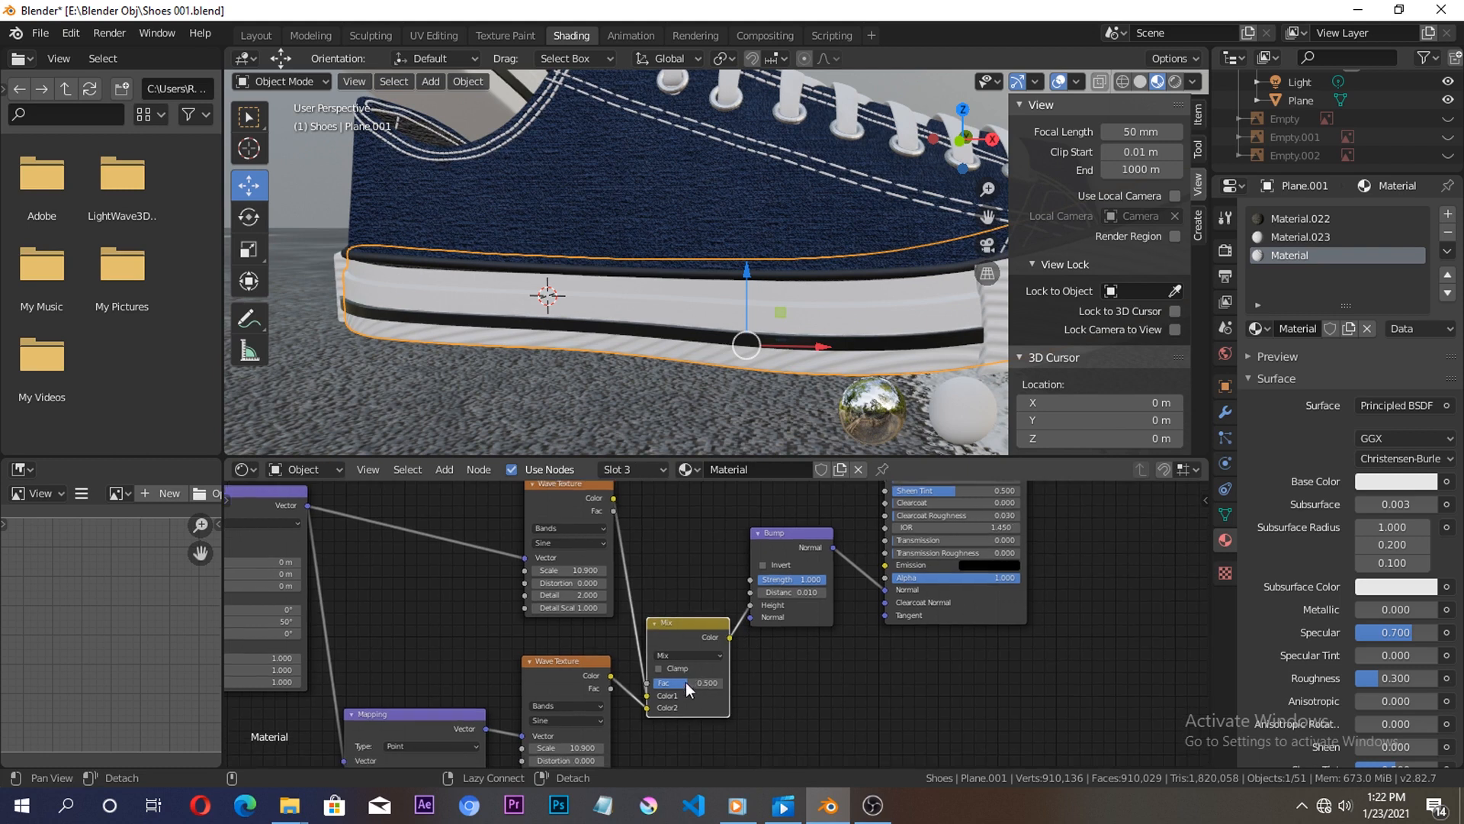
left_click_drag(691, 679, 696, 679)
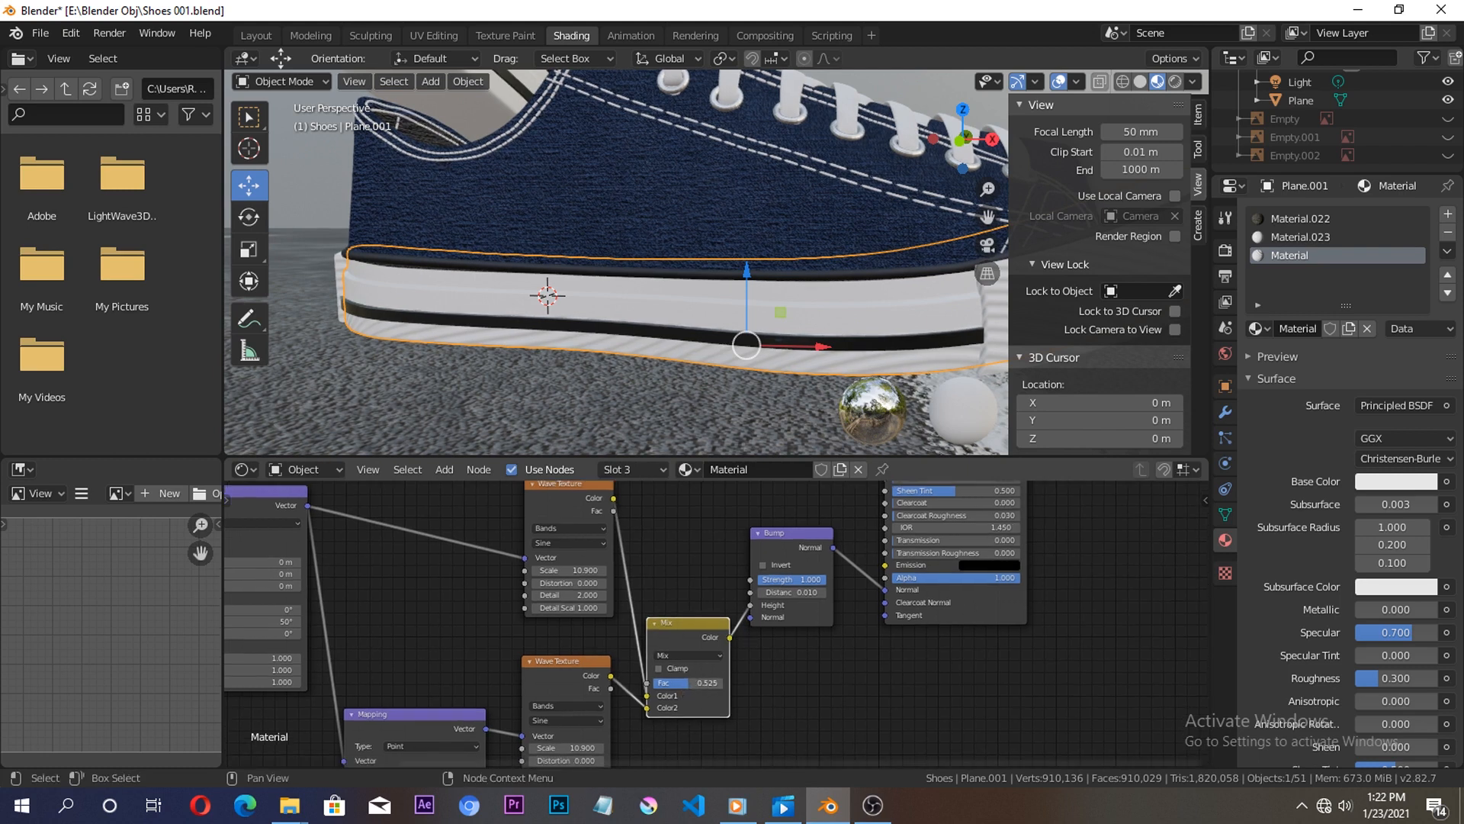
left_click(689, 657)
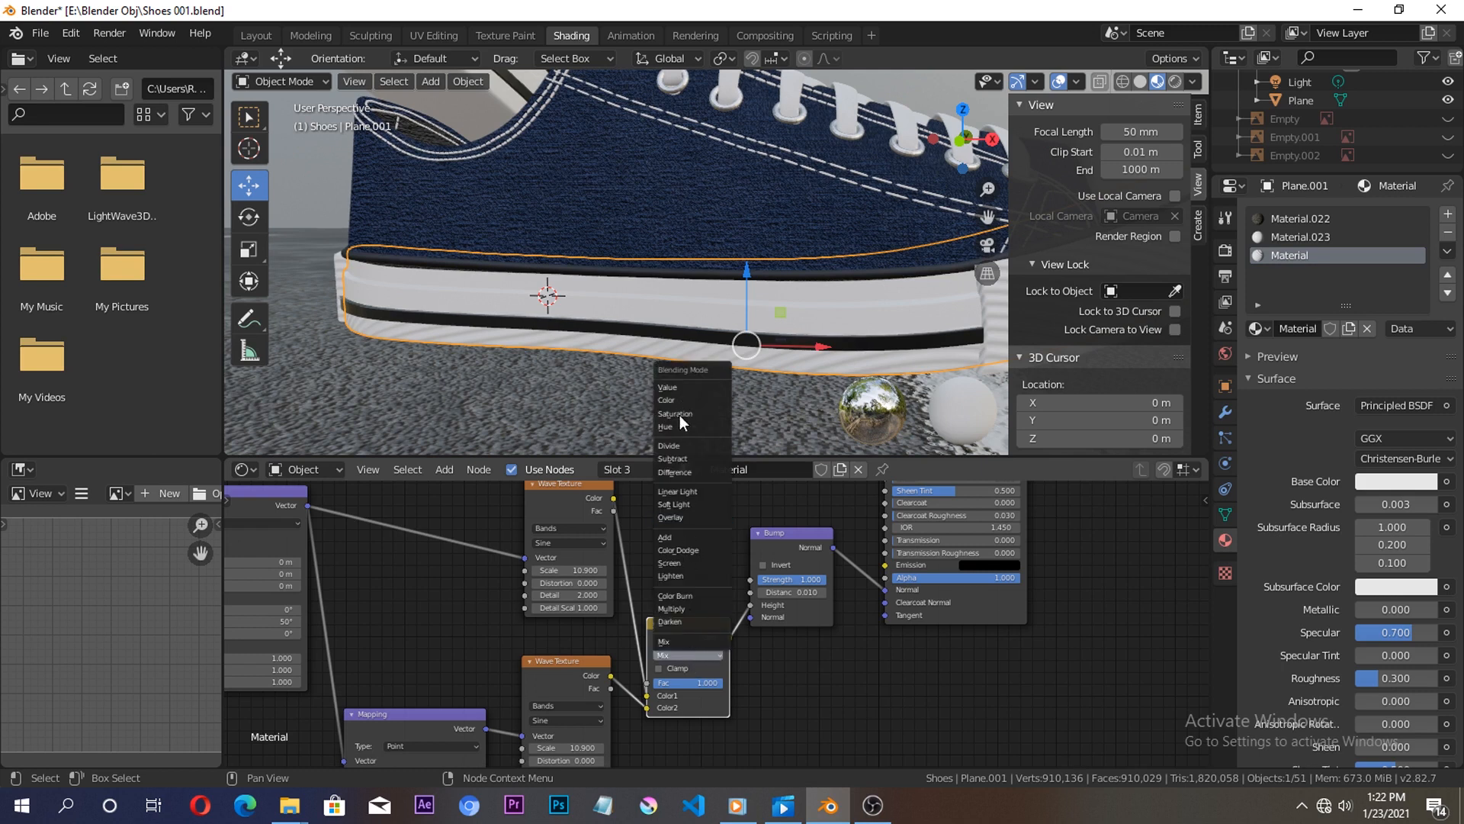
left_click(676, 608)
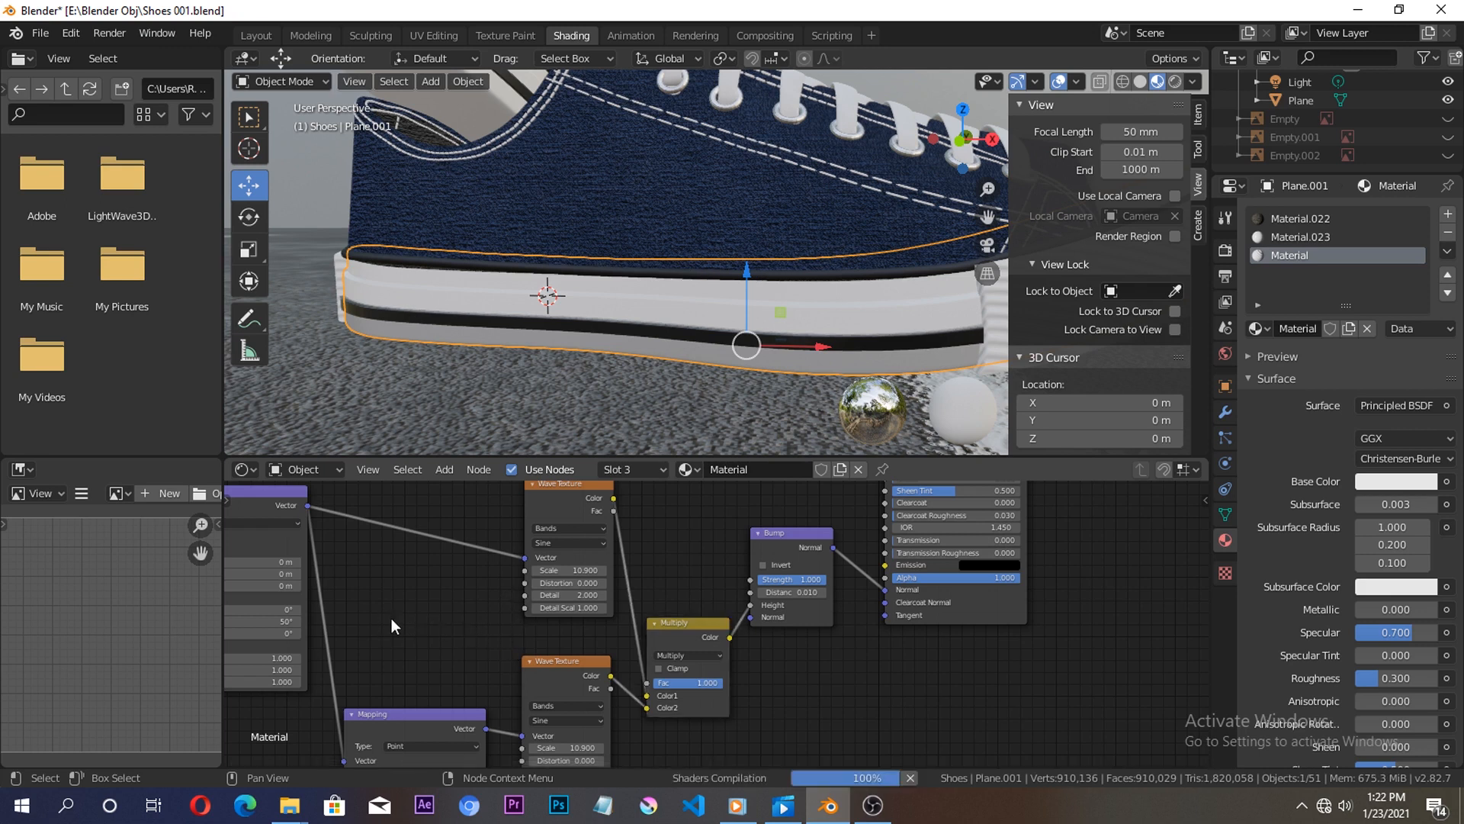
Set the original Mapping node's Y rotation to 50°.
middle_click_drag(442, 578, 531, 538)
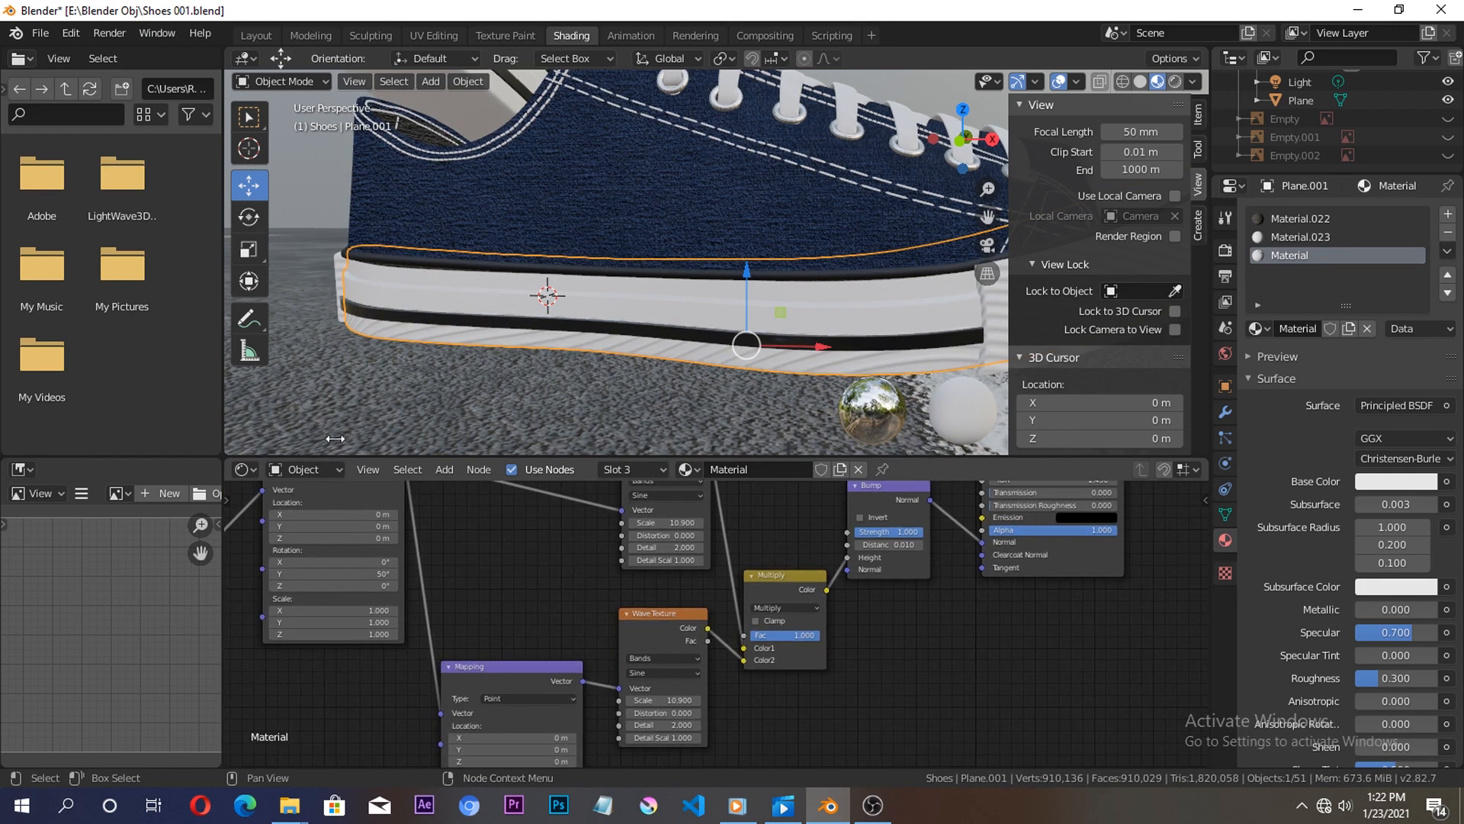
left_click(373, 572)
type("50")
key("Return")
Raise the lower Wave Texture node slightly and add a Value node above the lower Mapping node.
left_click_drag(639, 614, 639, 585)
left_click_drag(586, 634, 586, 634)
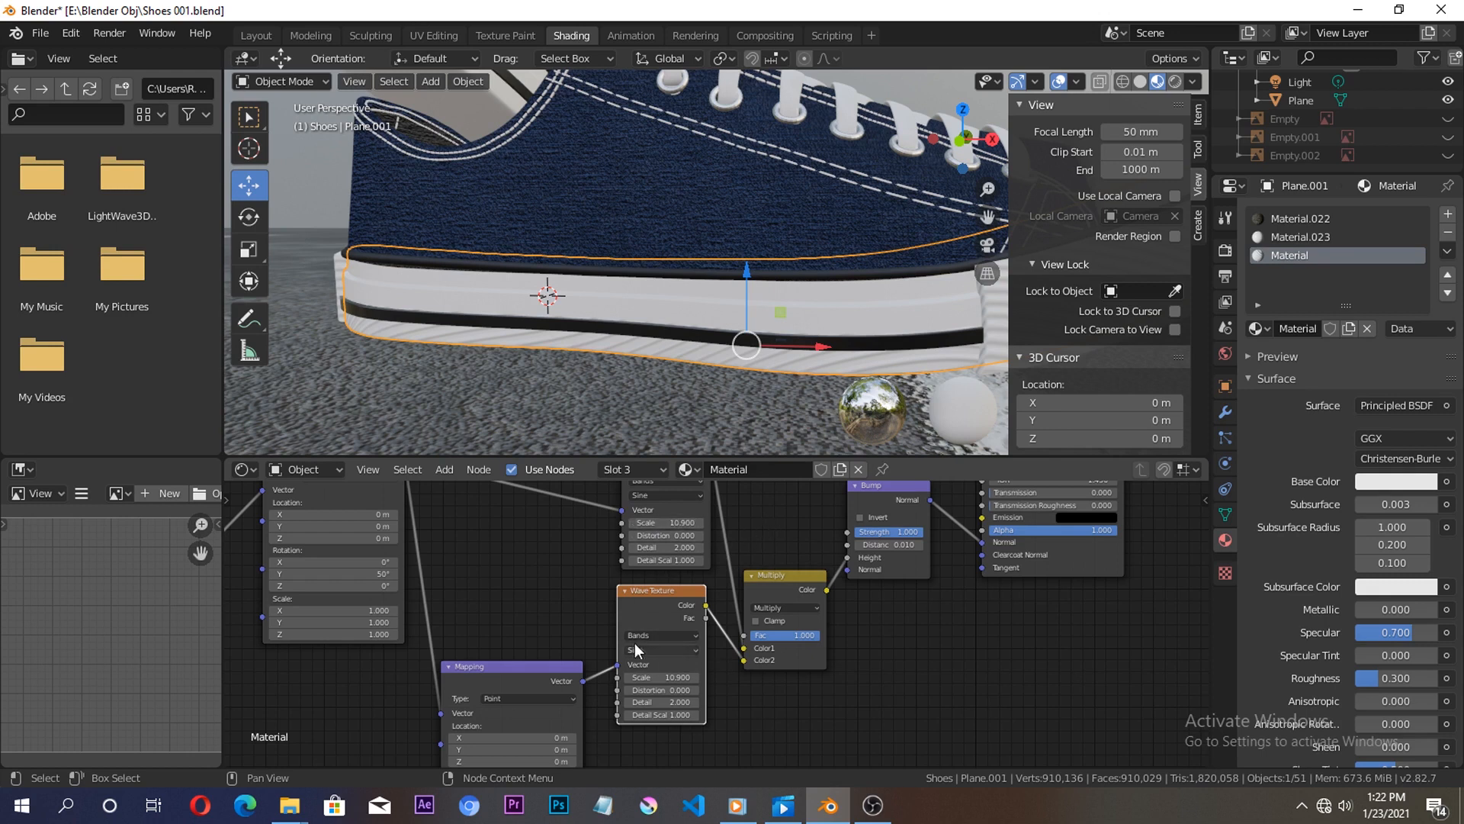
key("shift+a")
left_click(538, 553)
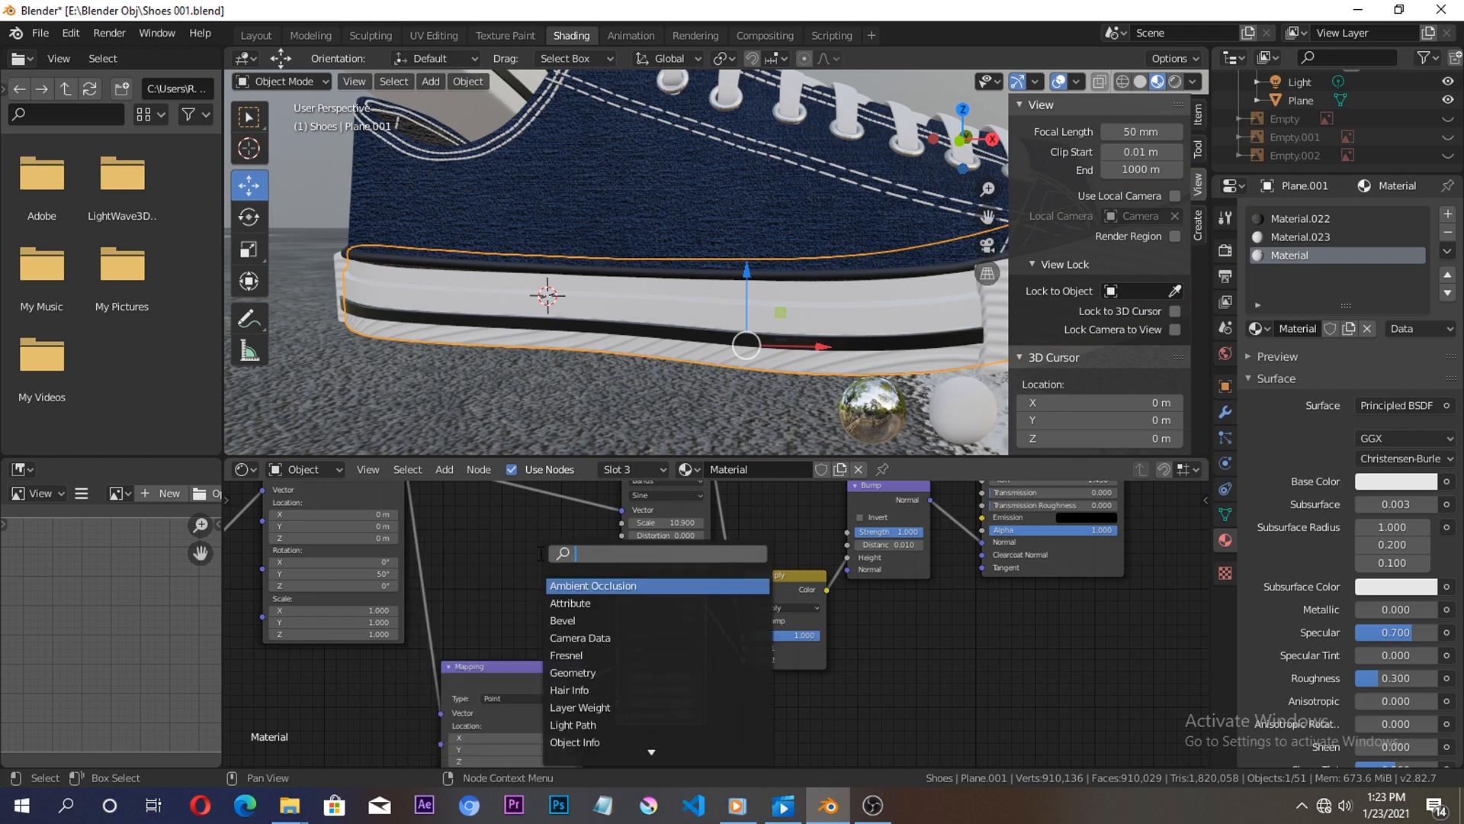
type("val")
left_click(577, 585)
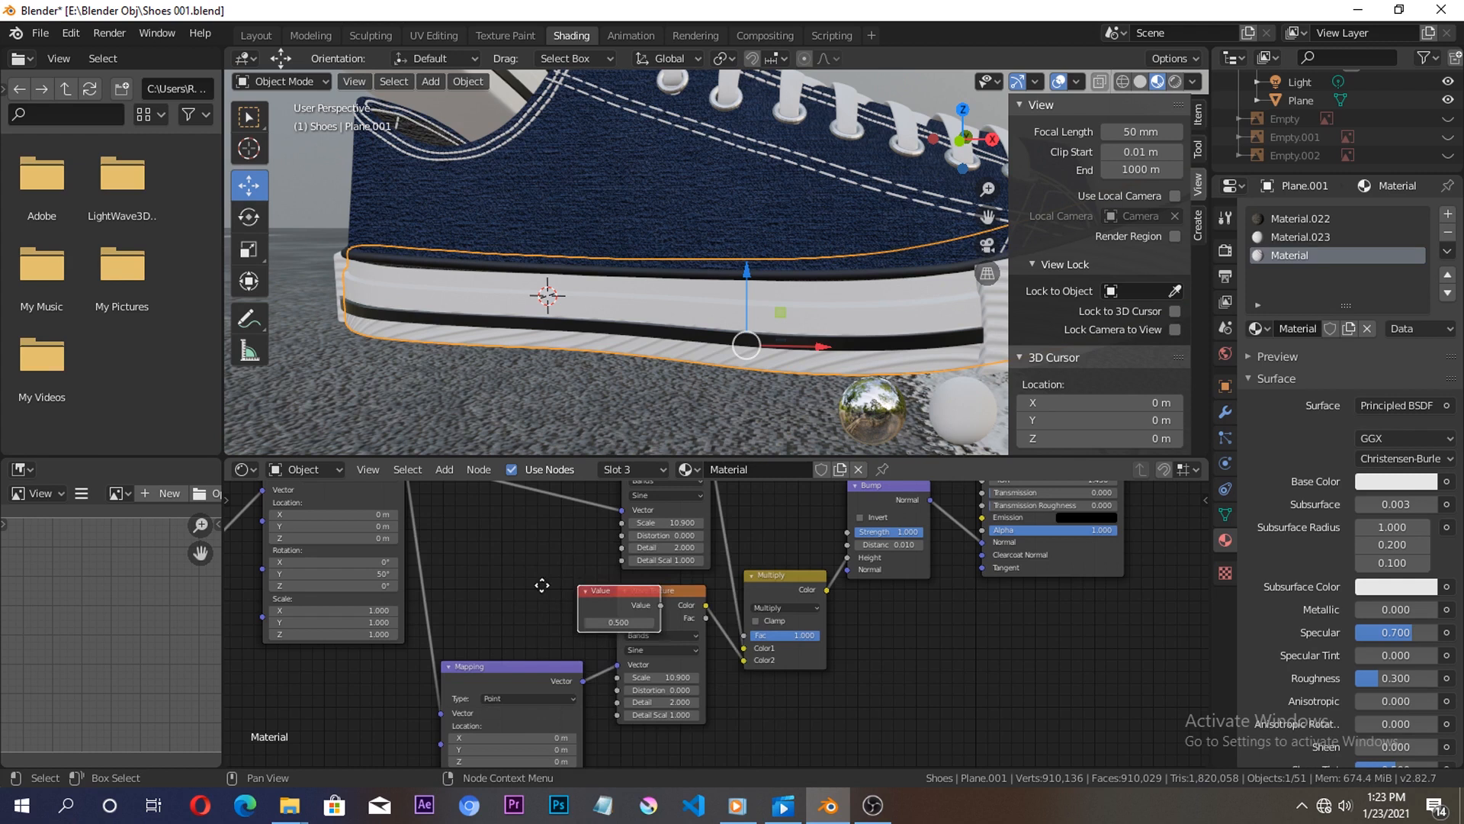
left_click(450, 542)
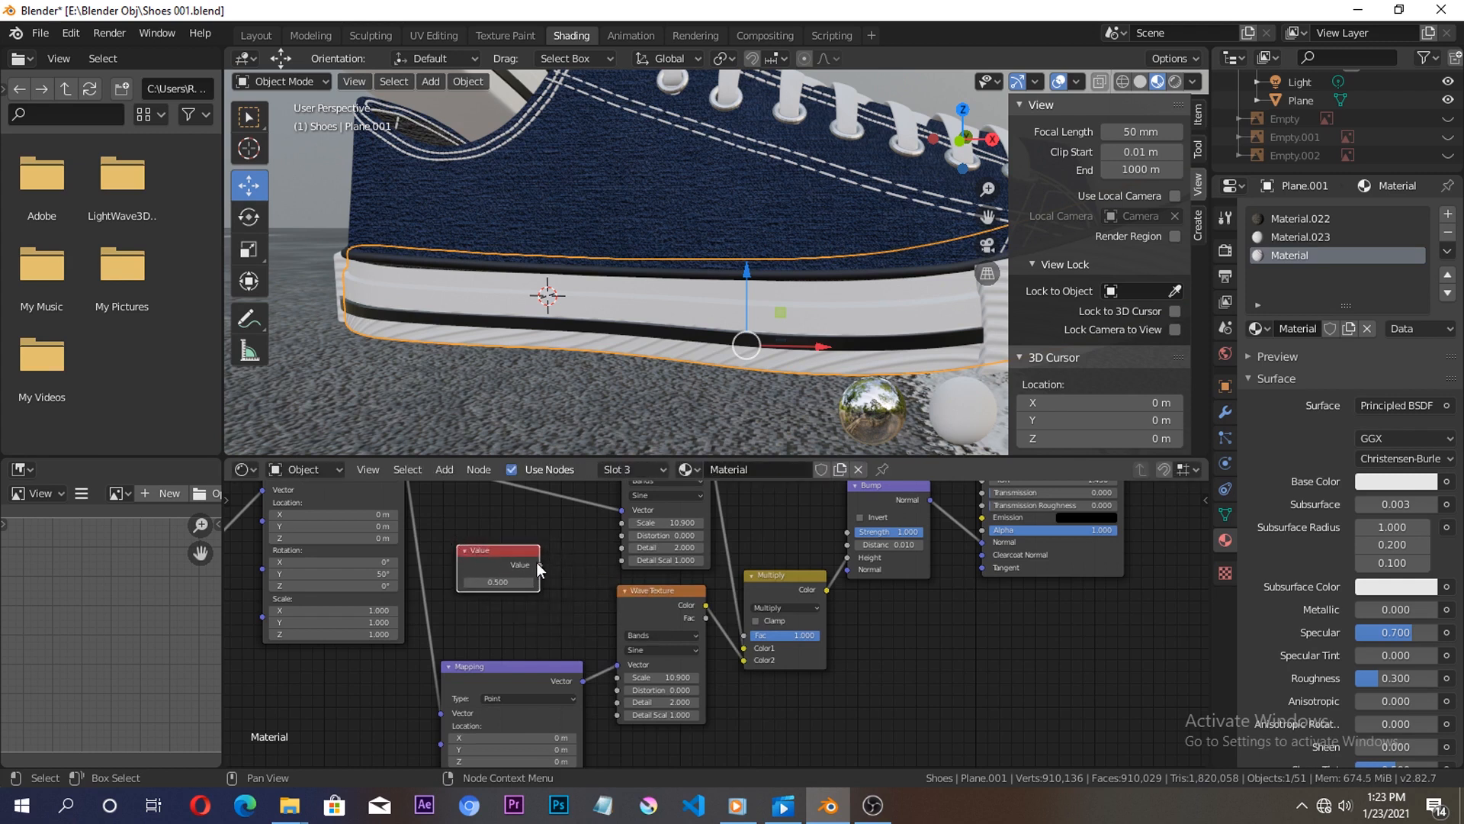
Connect the Value node's output to the Scale inputs of both Wave Texture nodes.
left_click(610, 525)
left_click_drag(621, 523, 539, 565)
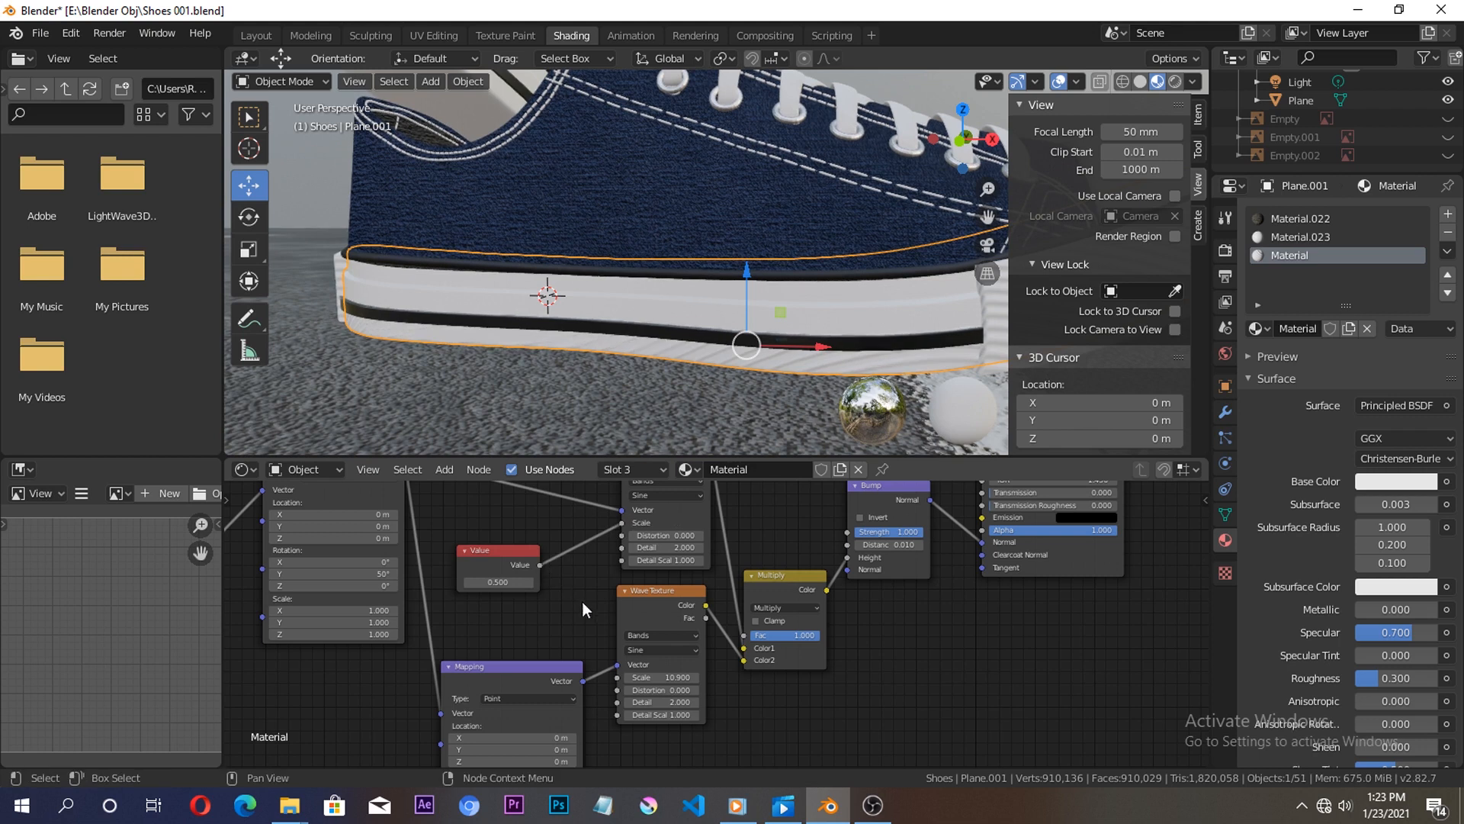
left_click_drag(615, 680, 616, 679)
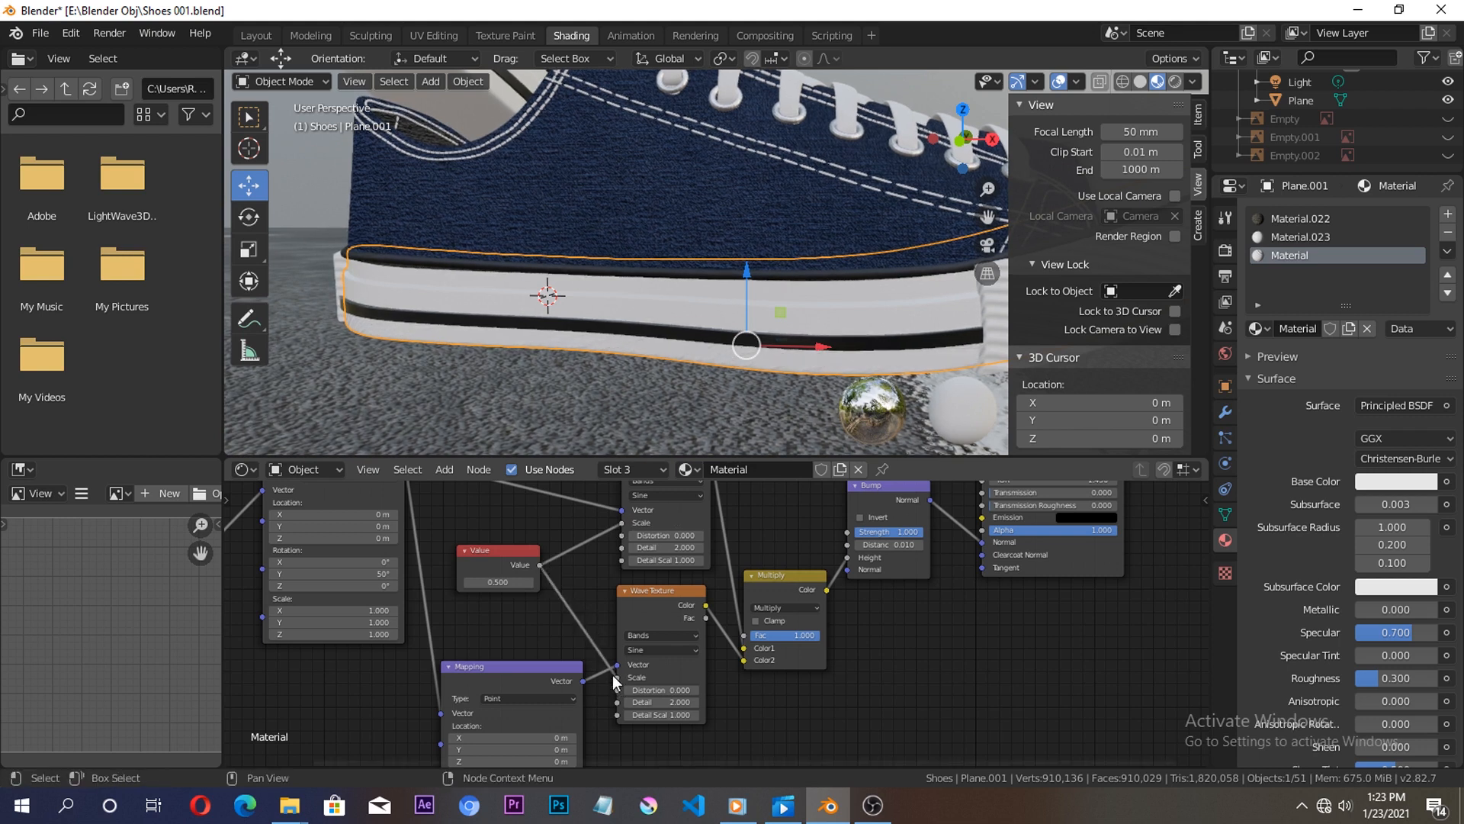
Set the Value node to 50 and examine the ribbing on the sole's lower edge up close.
left_click(498, 583)
type("0.5")
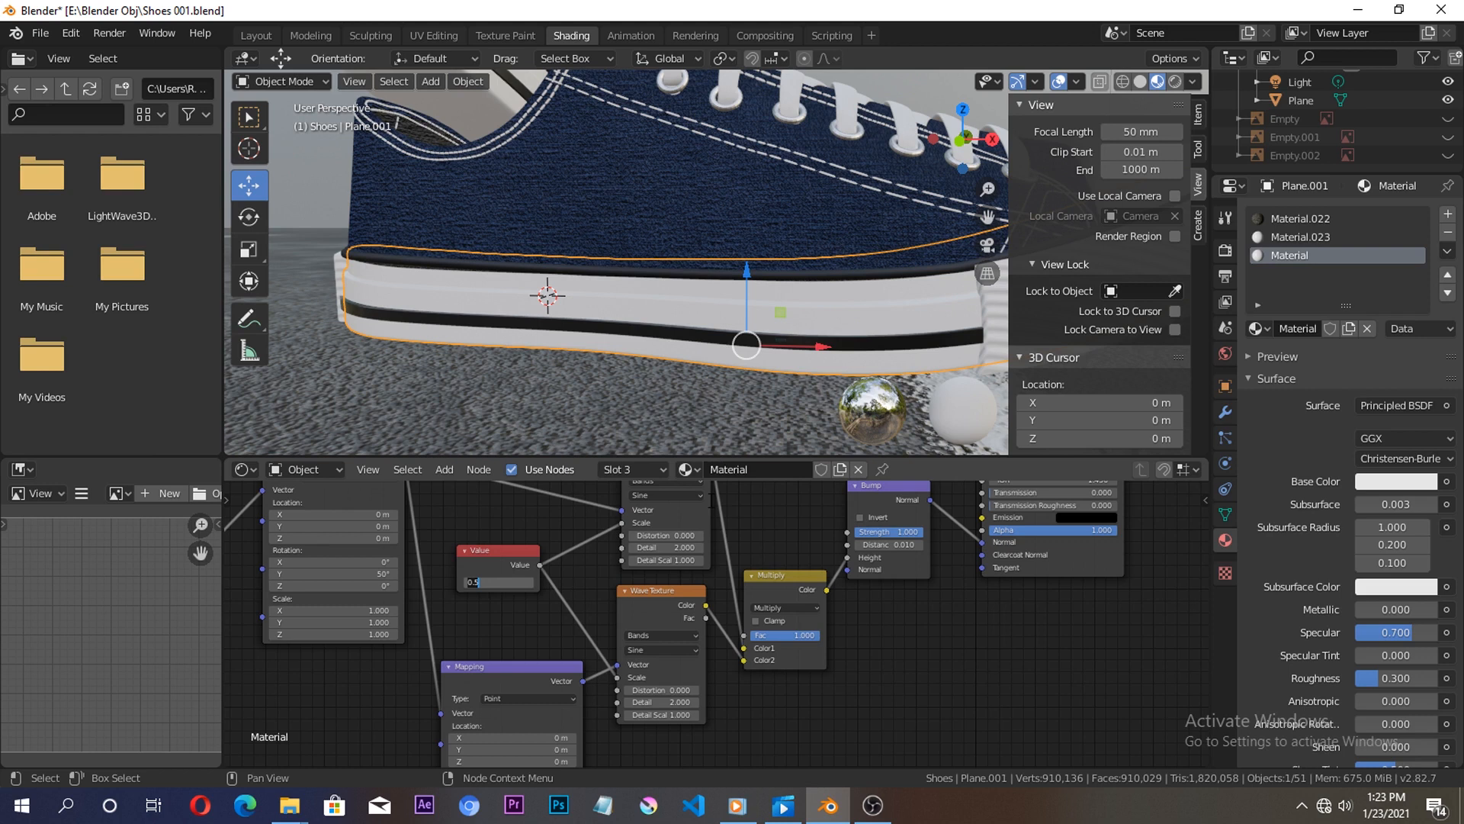
key("BackSpace")
key("BackSpace")
key("BackSpace")
type("50")
key("Return")
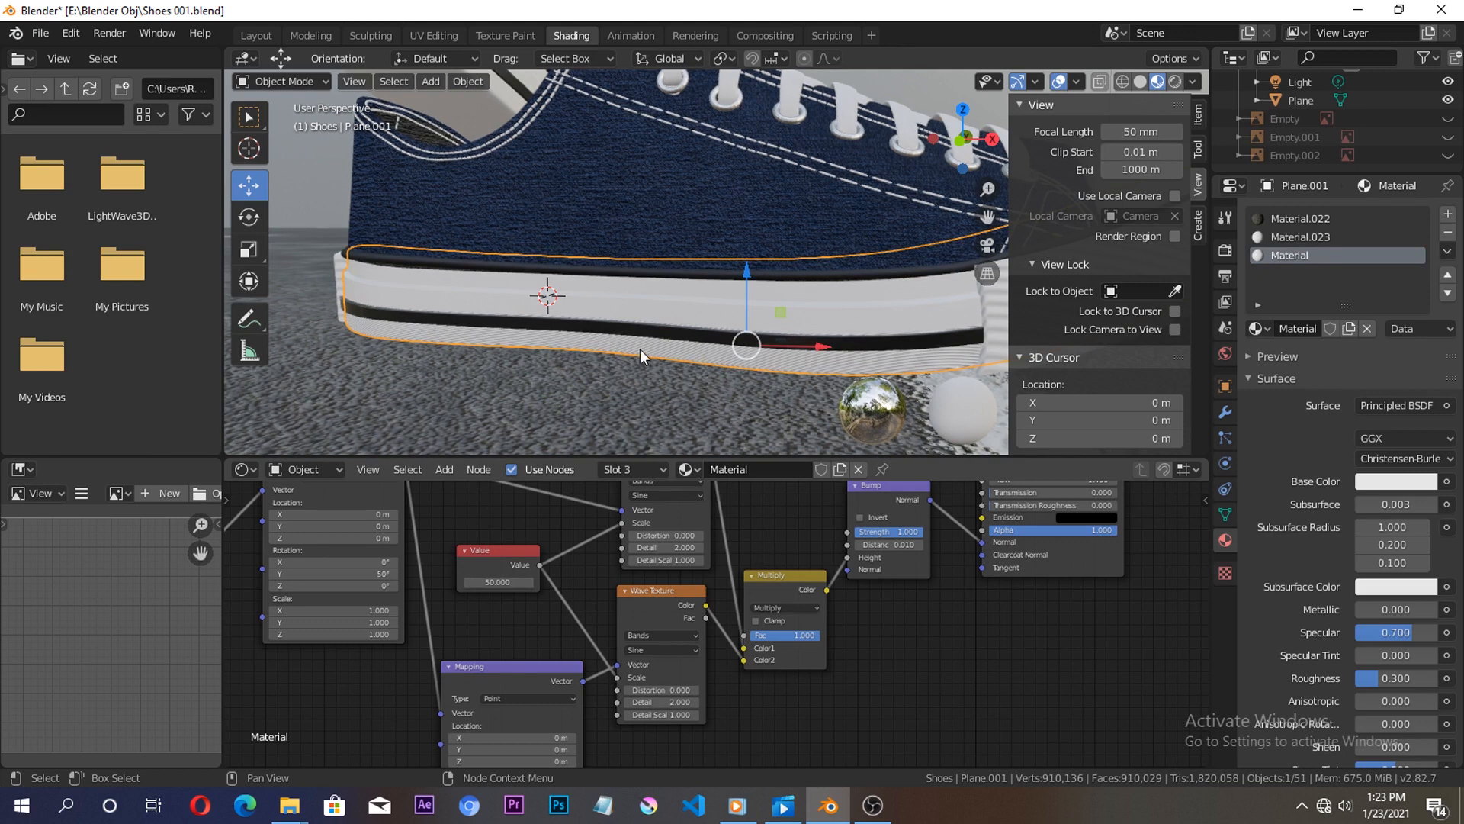
scroll(661, 360, "down", 2)
scroll(661, 361, "up", 3)
scroll(662, 362, "down", 3)
scroll(661, 362, "up", 2)
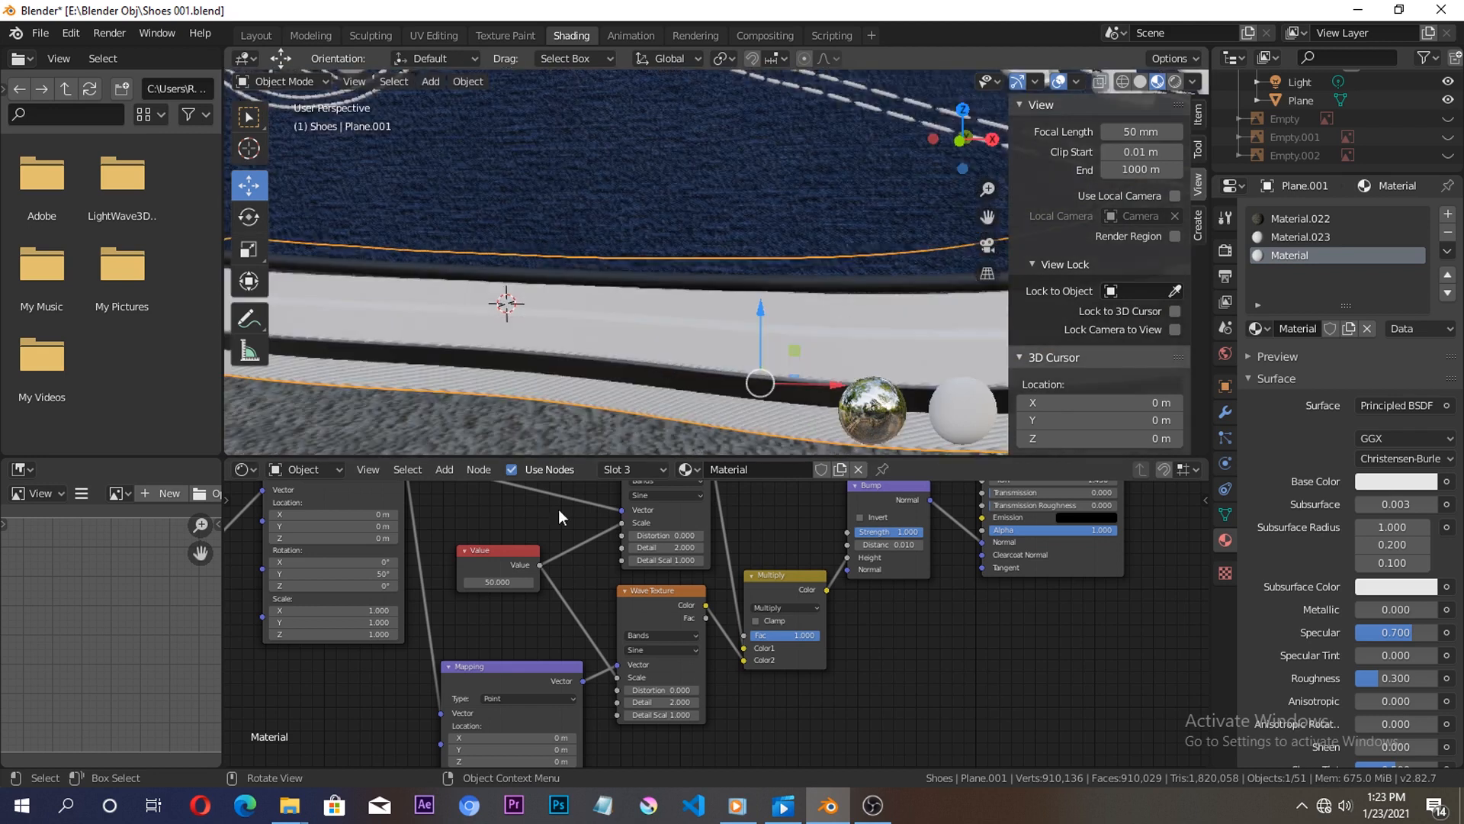
Set the Value node driving both wave scales to 40.
left_click(509, 582)
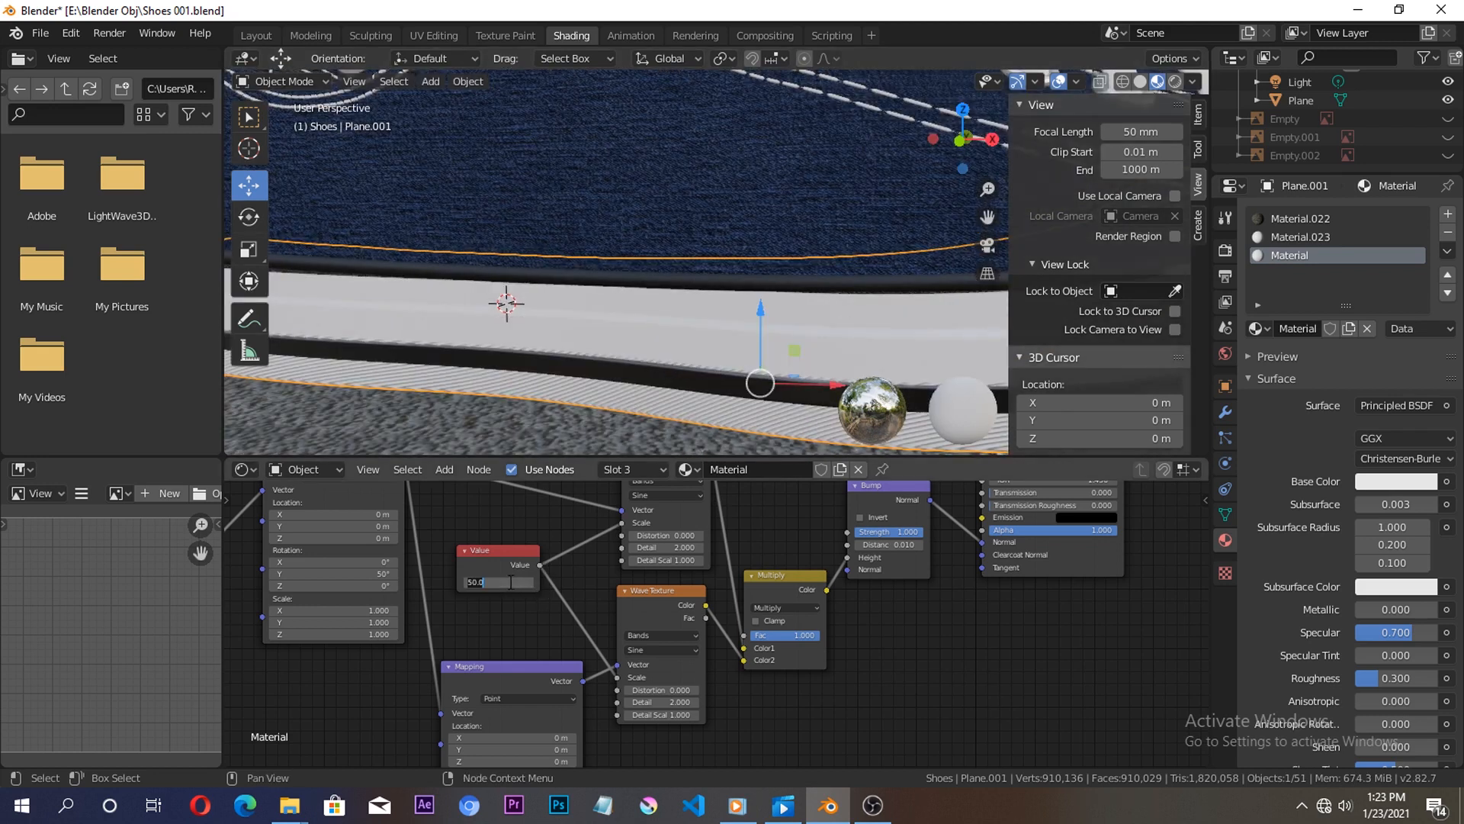
type("40")
key("Return")
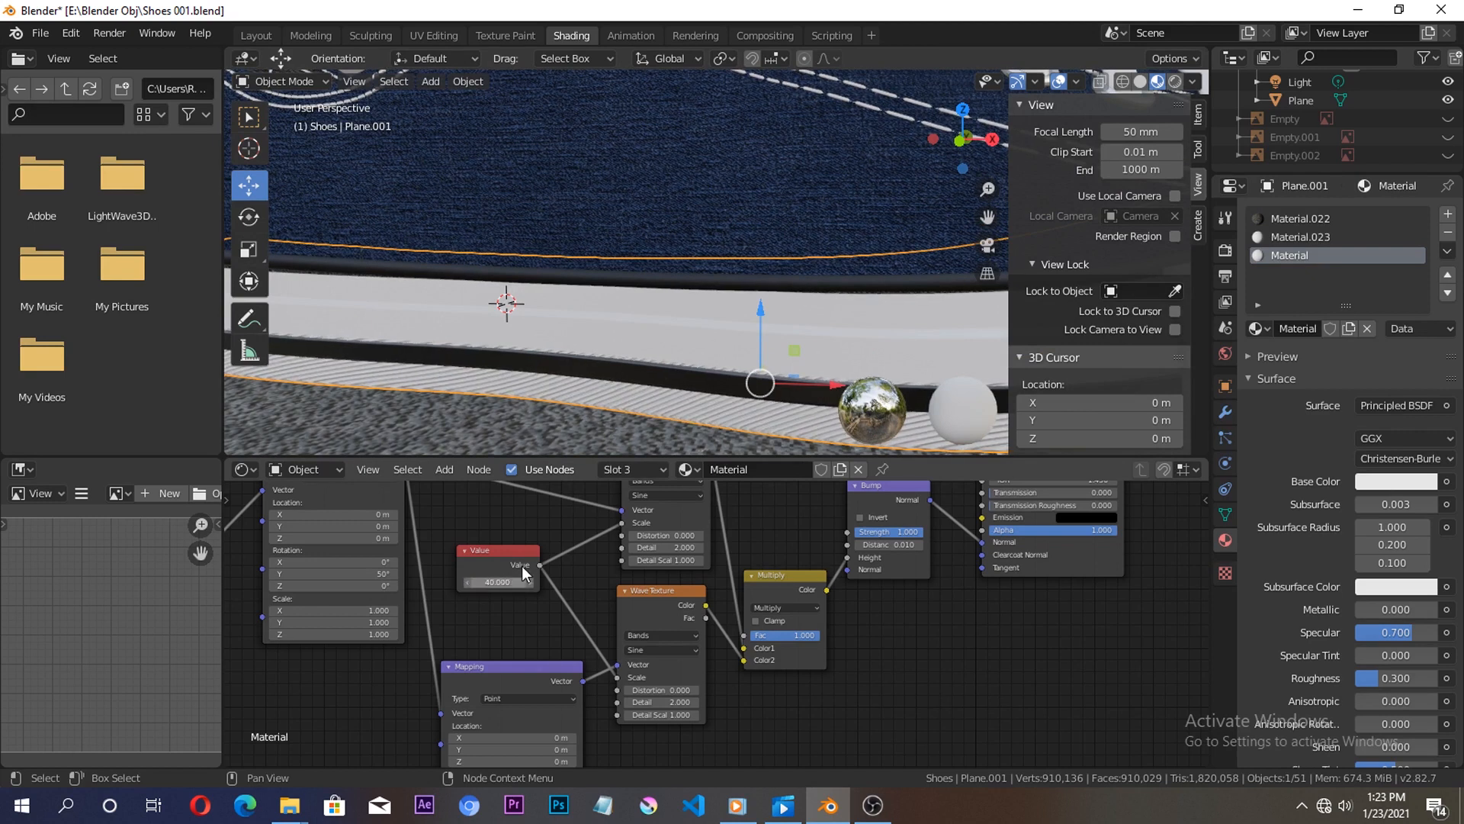
scroll(498, 381, "down", 3)
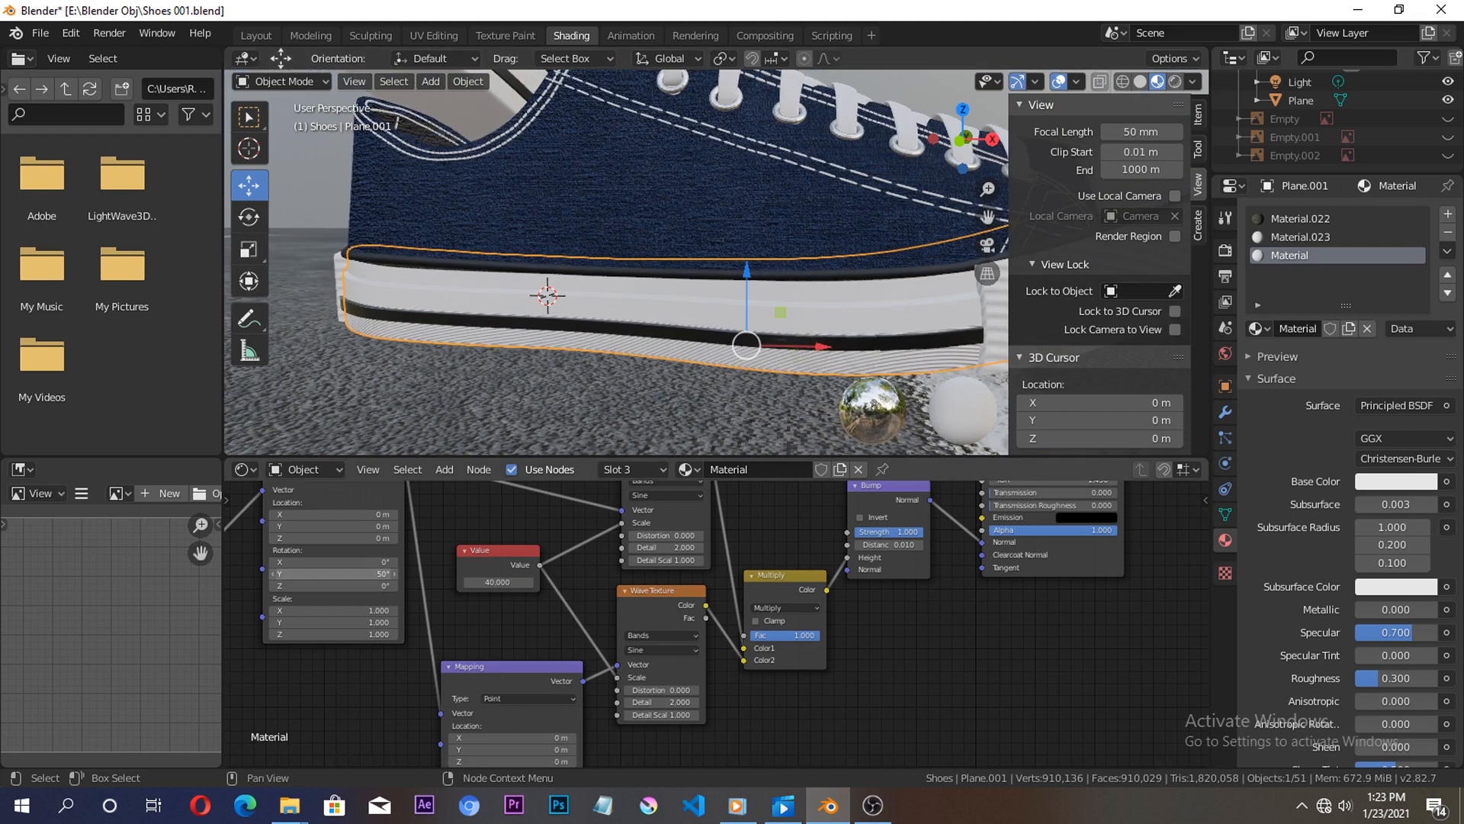
Set the upper Mapping node's Y rotation to about 58.8°.
left_click_drag(335, 573, 345, 574)
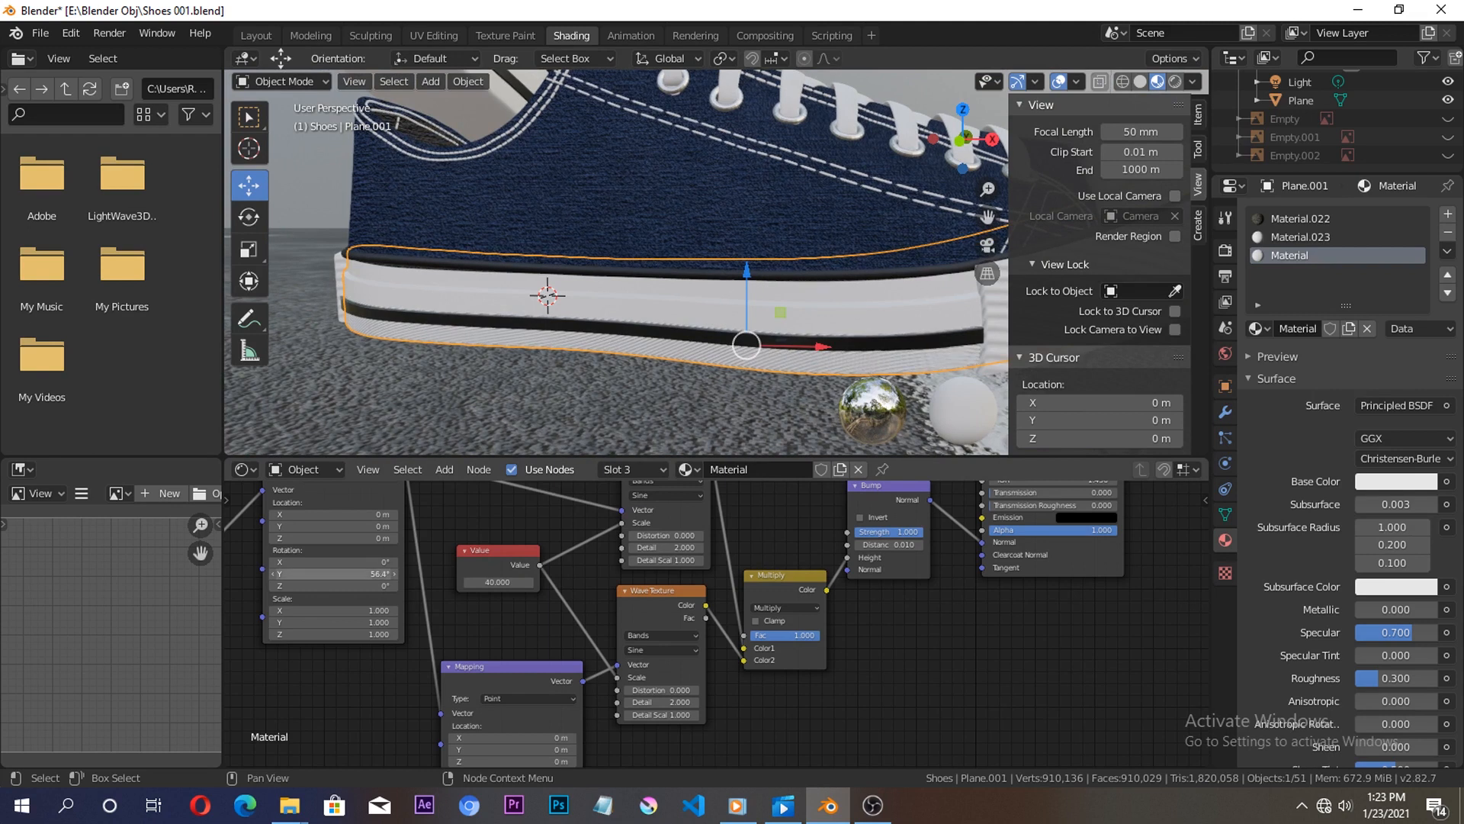
left_click_drag(344, 573, 347, 573)
left_click_drag(375, 576, 364, 576)
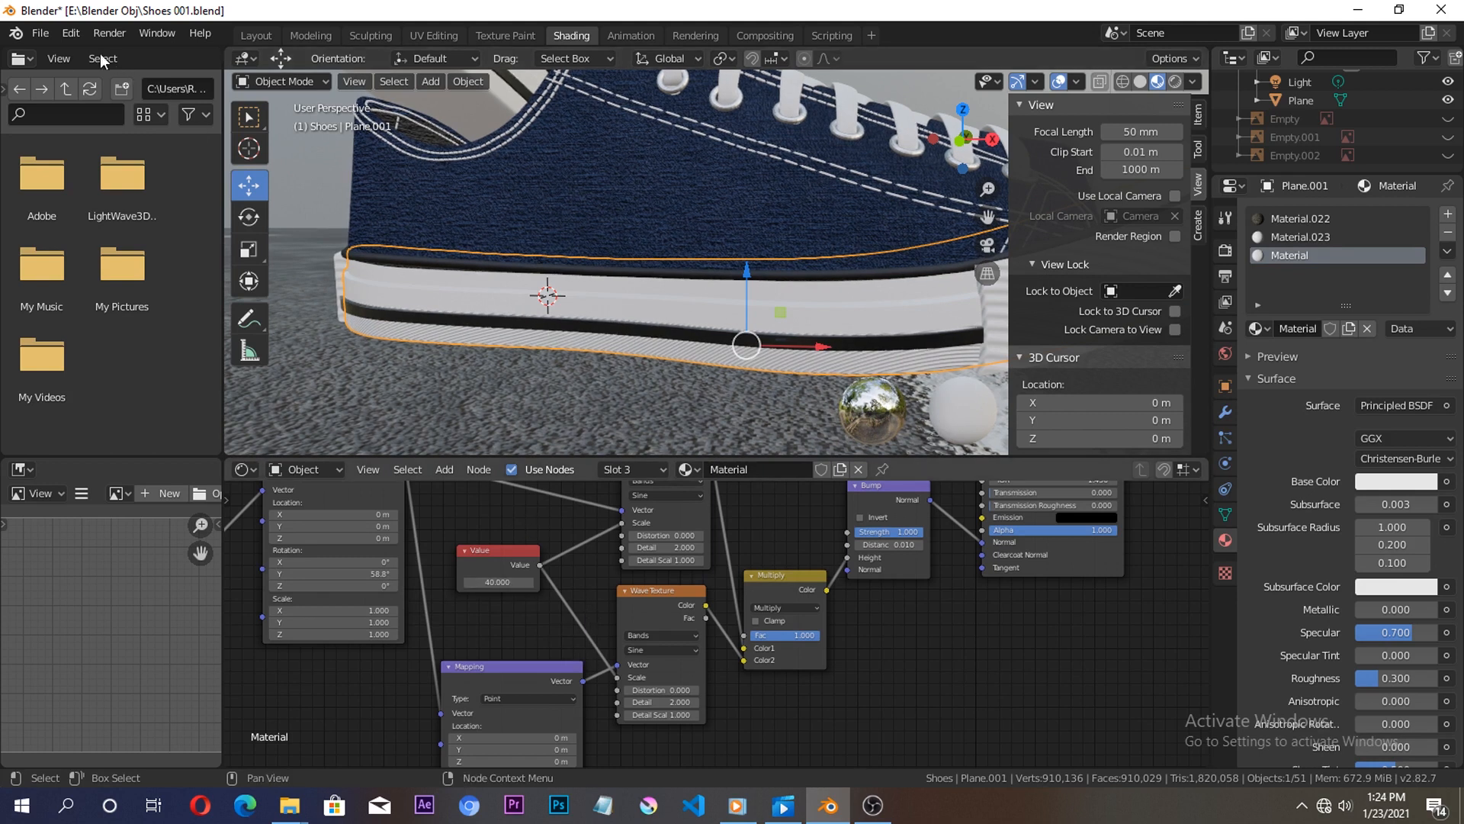
Search the add-ons in Preferences for "wr" to check whether Node Wrangler is enabled.
left_click(72, 35)
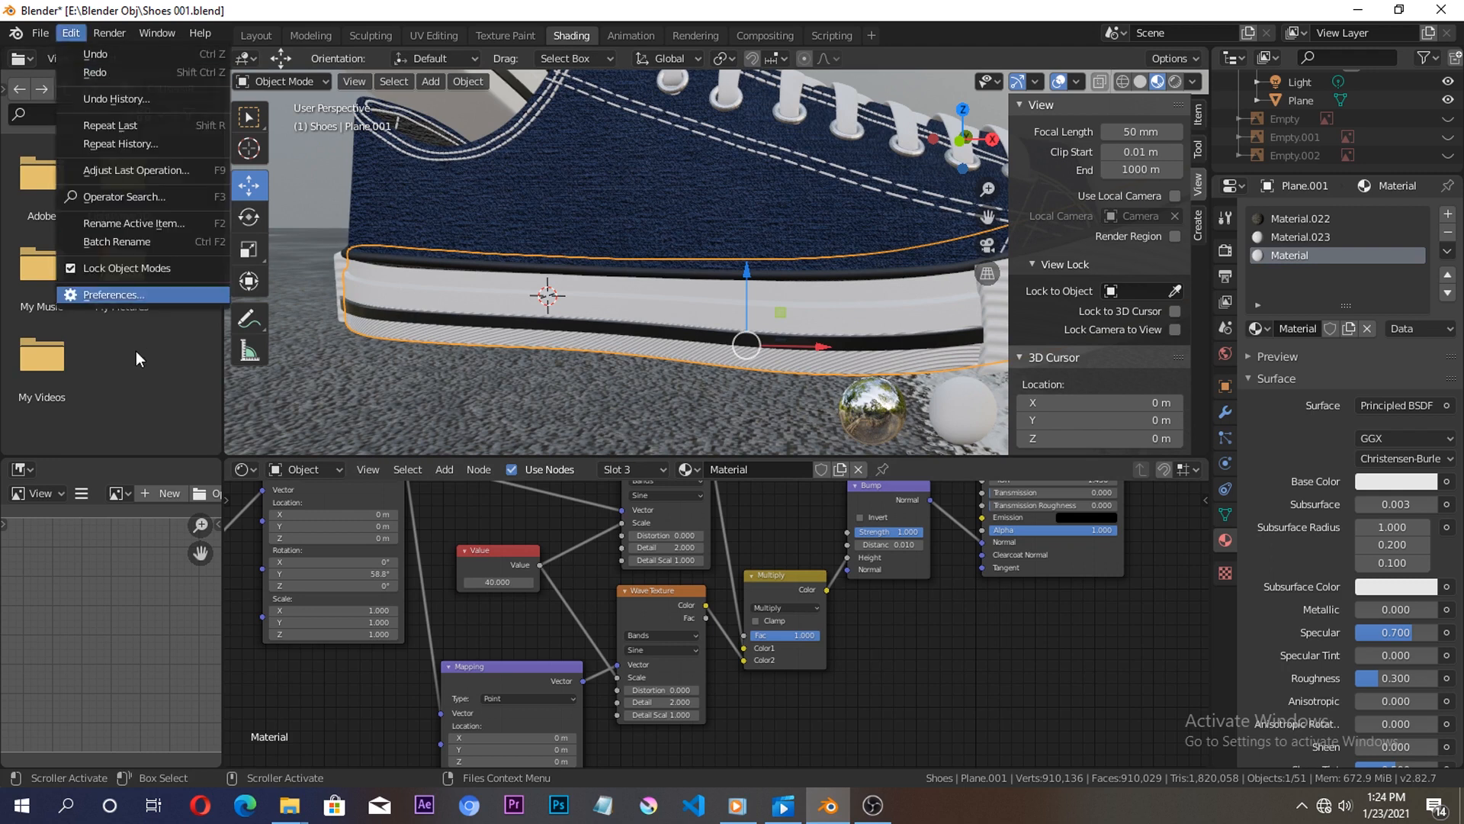
left_click(121, 295)
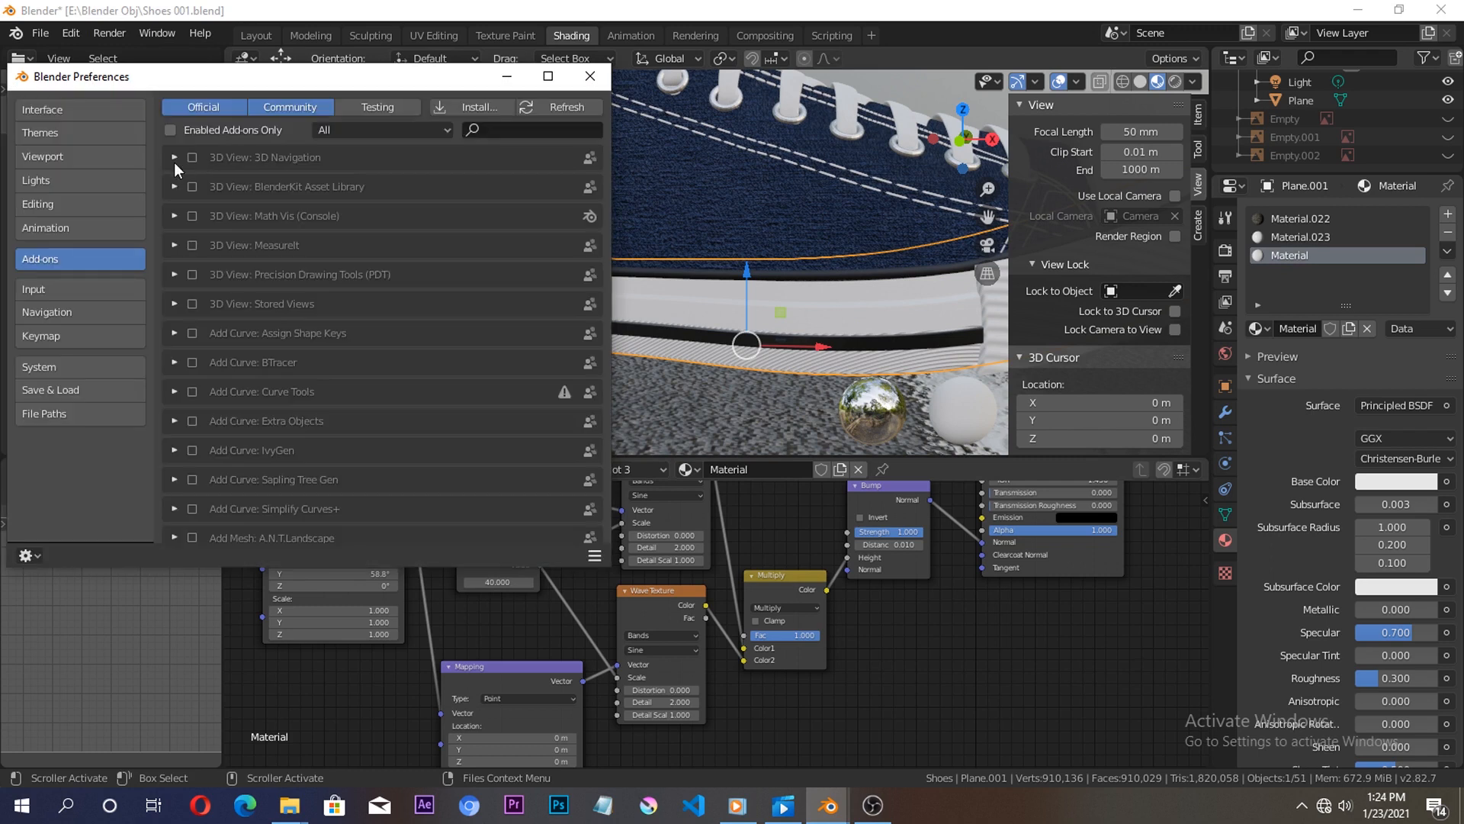
left_click(505, 131)
type("w")
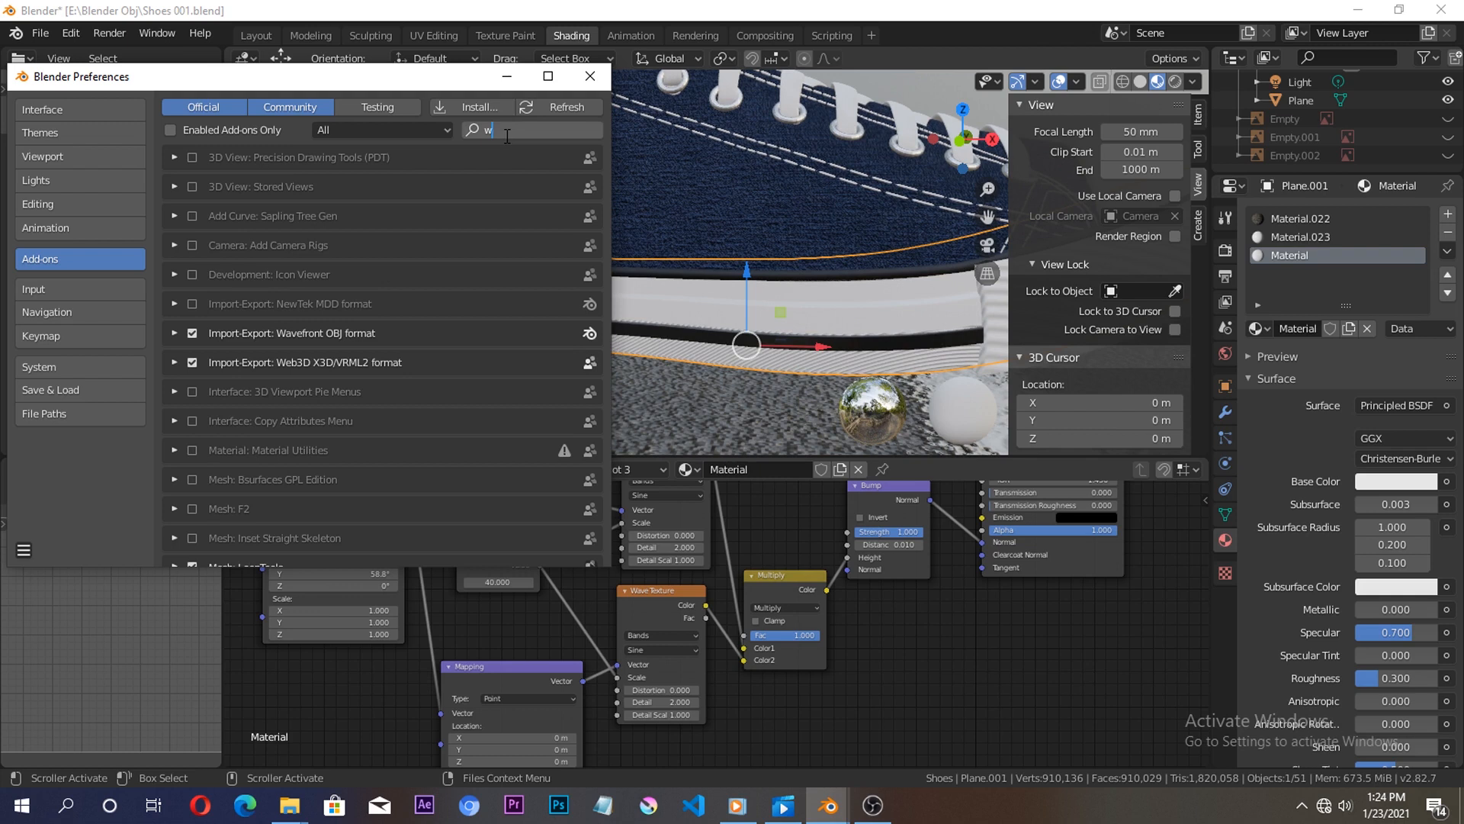
type("r")
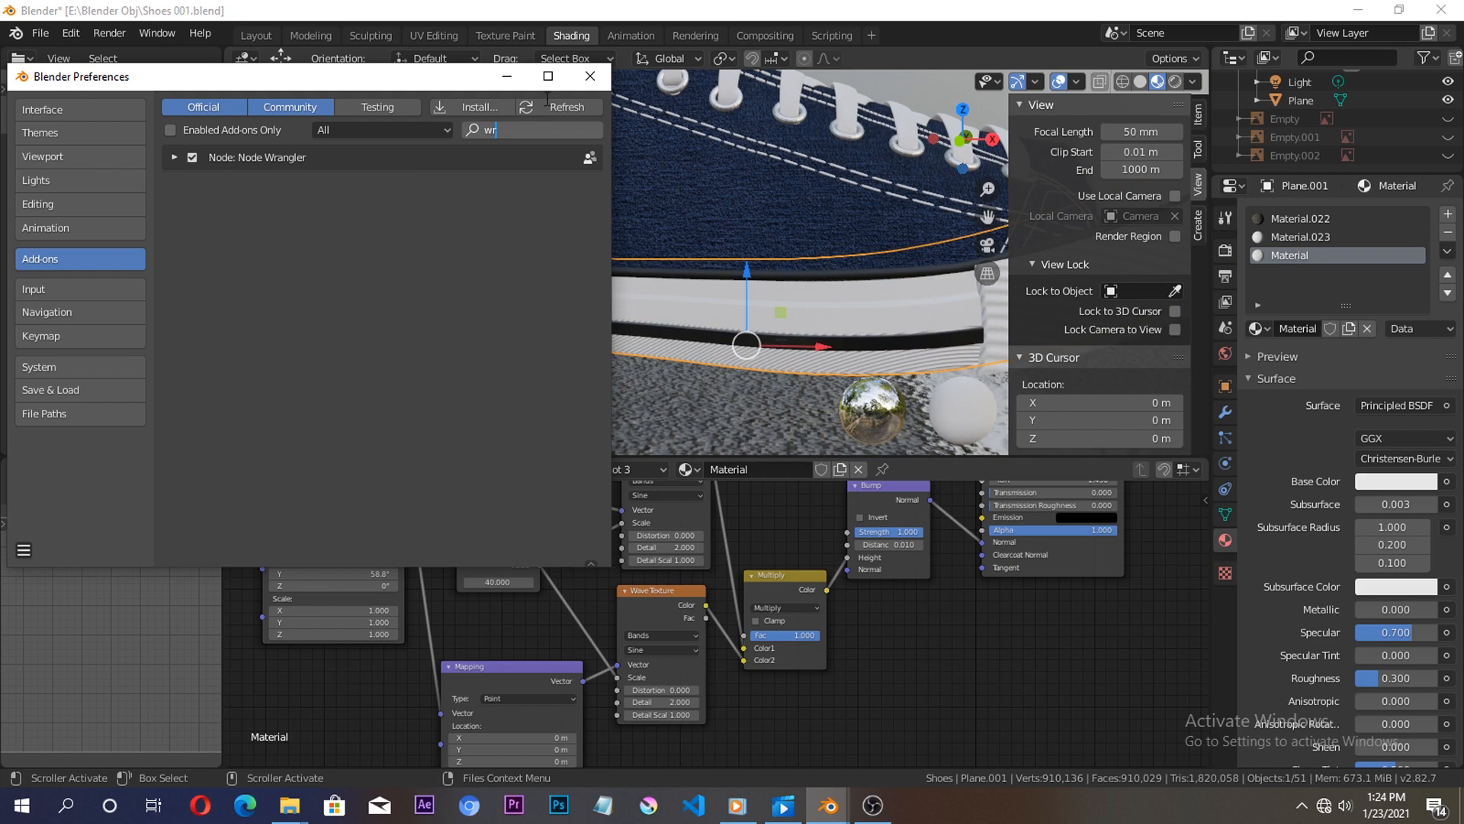
left_click(591, 76)
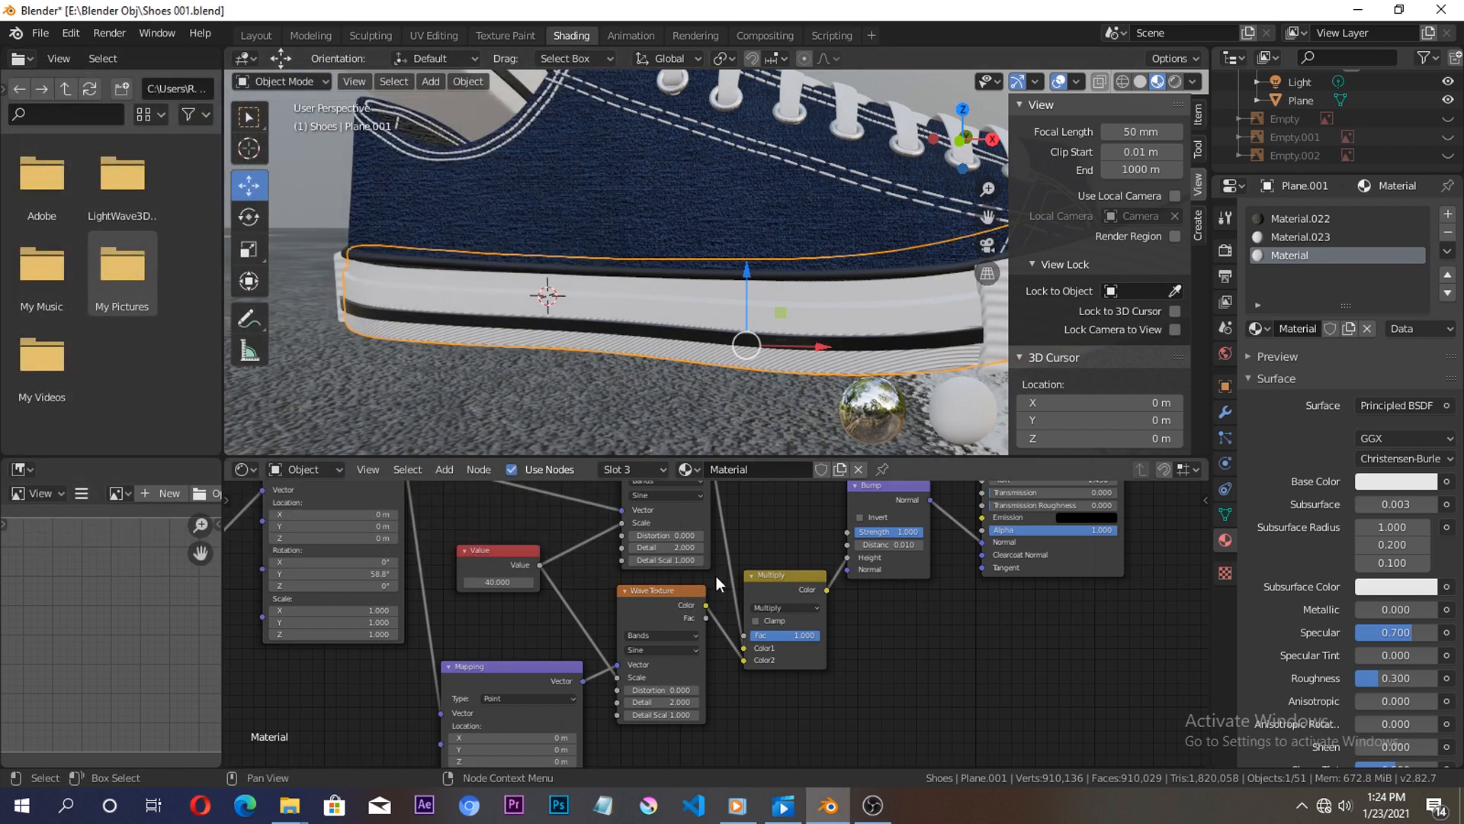
Preview the upper Wave Texture on the sole and set the upper Mapping node's Y rotation to 69.3°.
left_click_drag(707, 586, 701, 664, "alt")
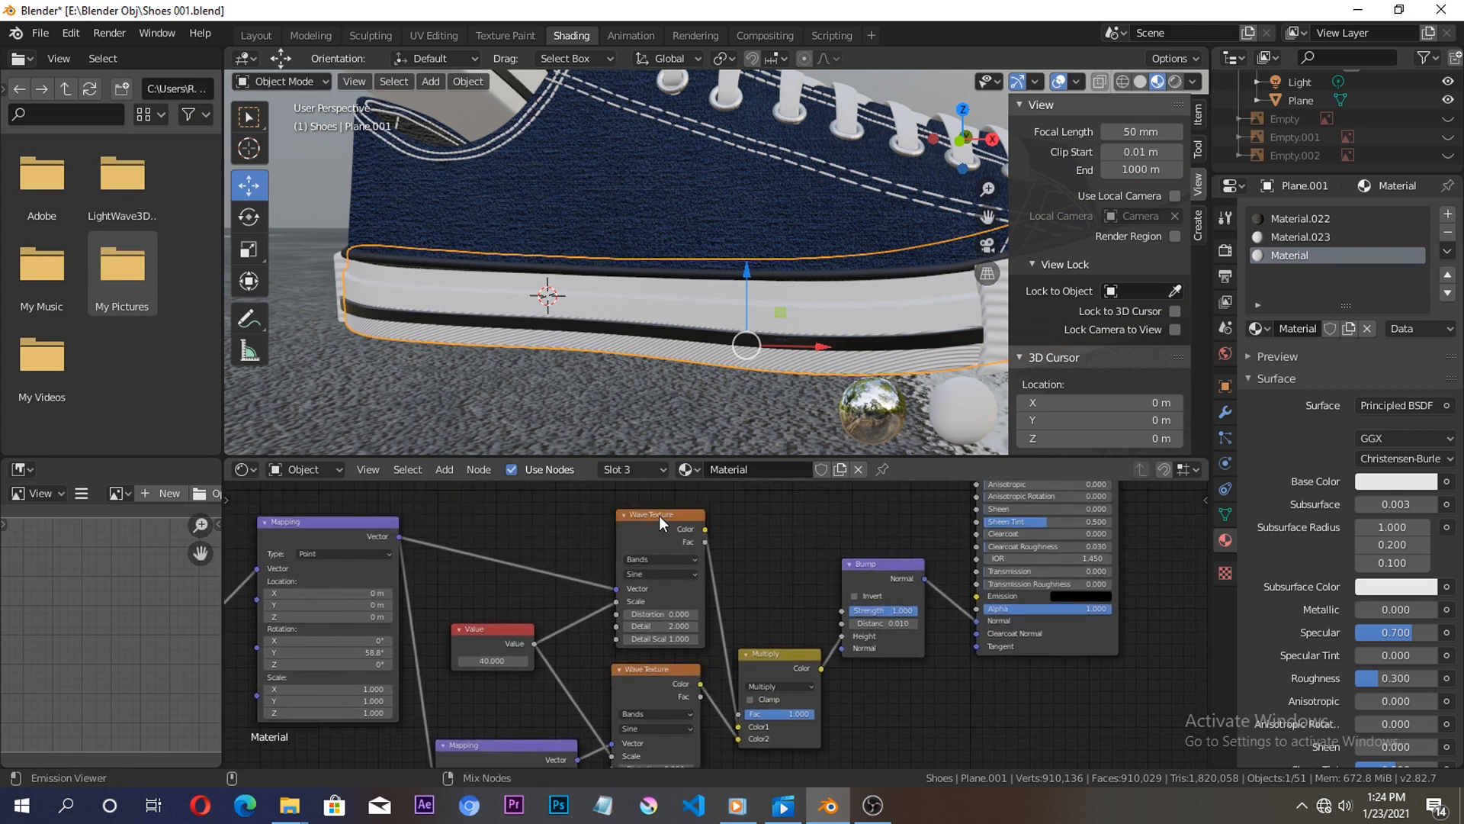
left_click(659, 516, "ctrl+shift")
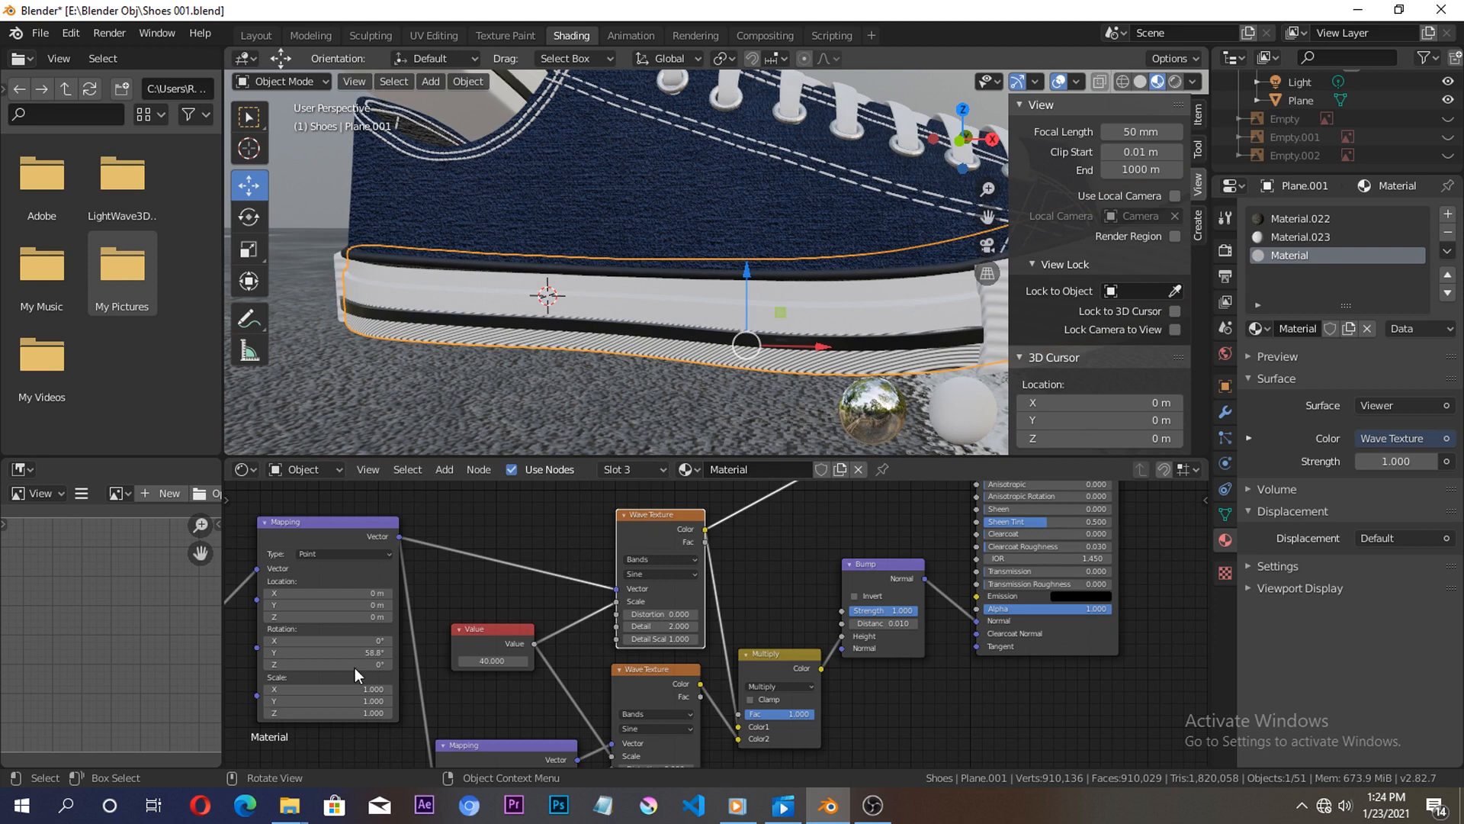
left_click_drag(357, 654, 537, 654)
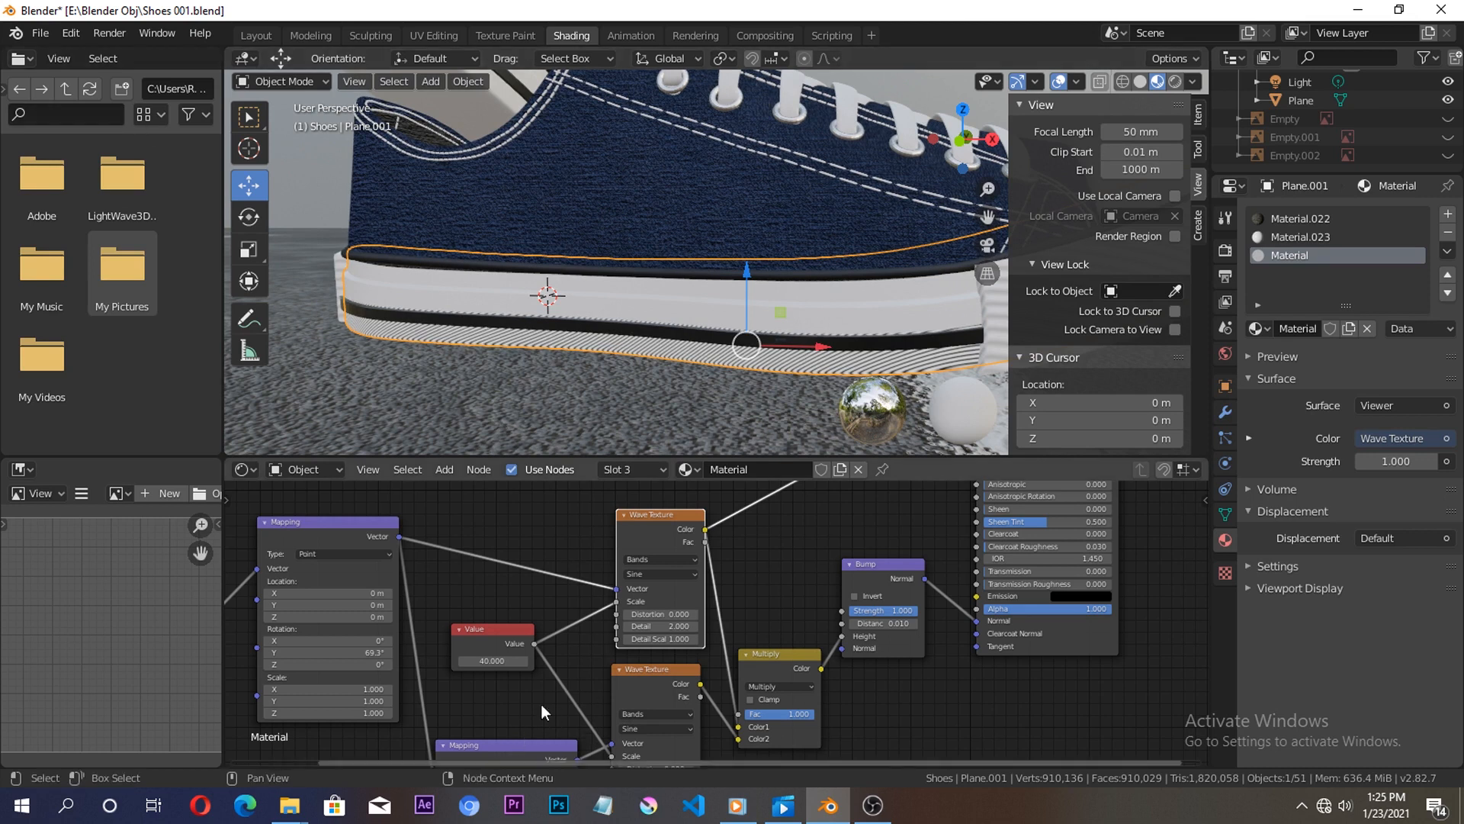
Set the lower Mapping node's Y and Z rotations to 90°.
middle_click_drag(542, 627, 478, 674)
left_click(561, 690)
type("90")
key("Return")
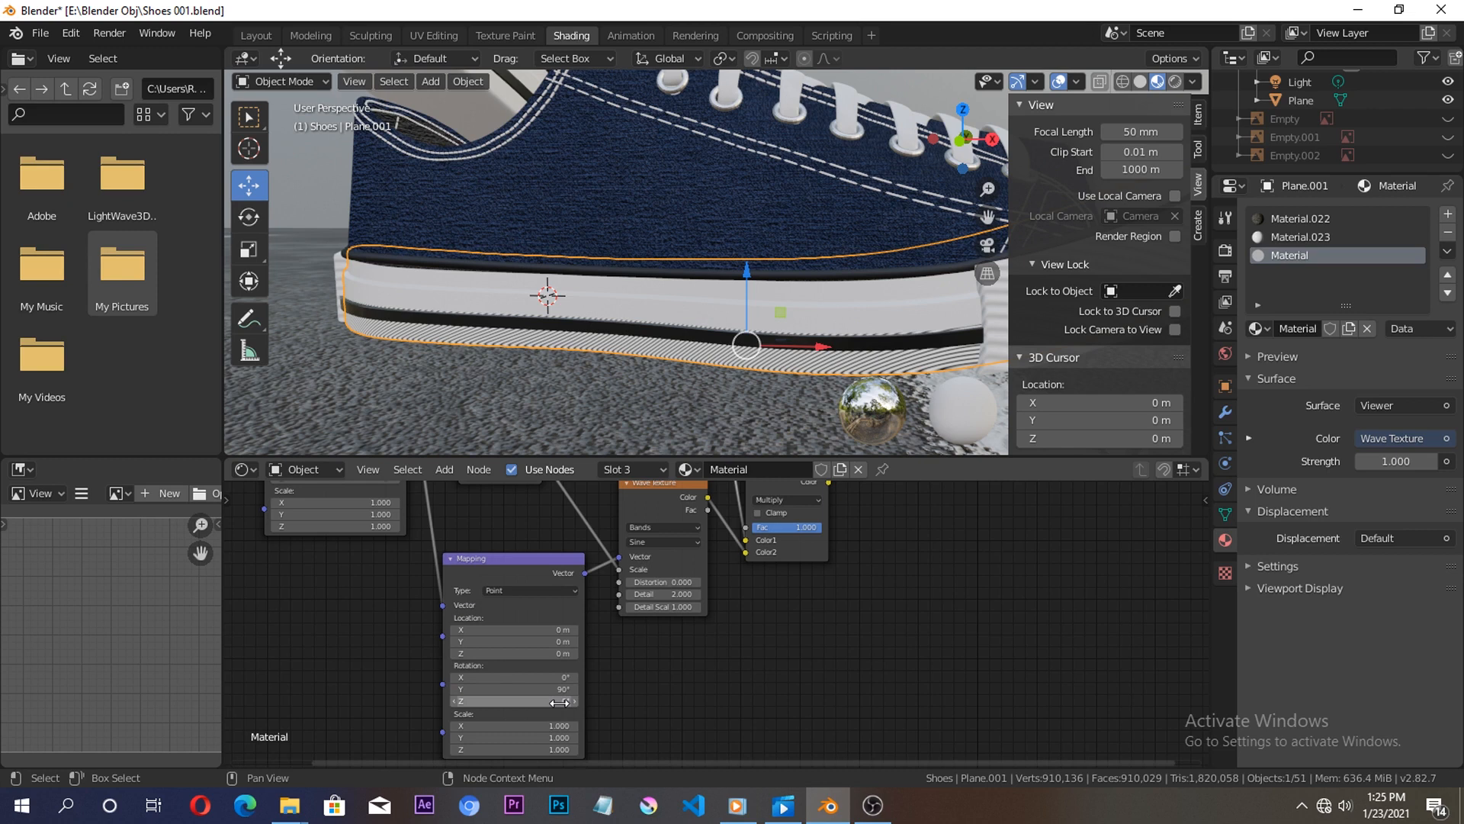
left_click(559, 702)
type("90")
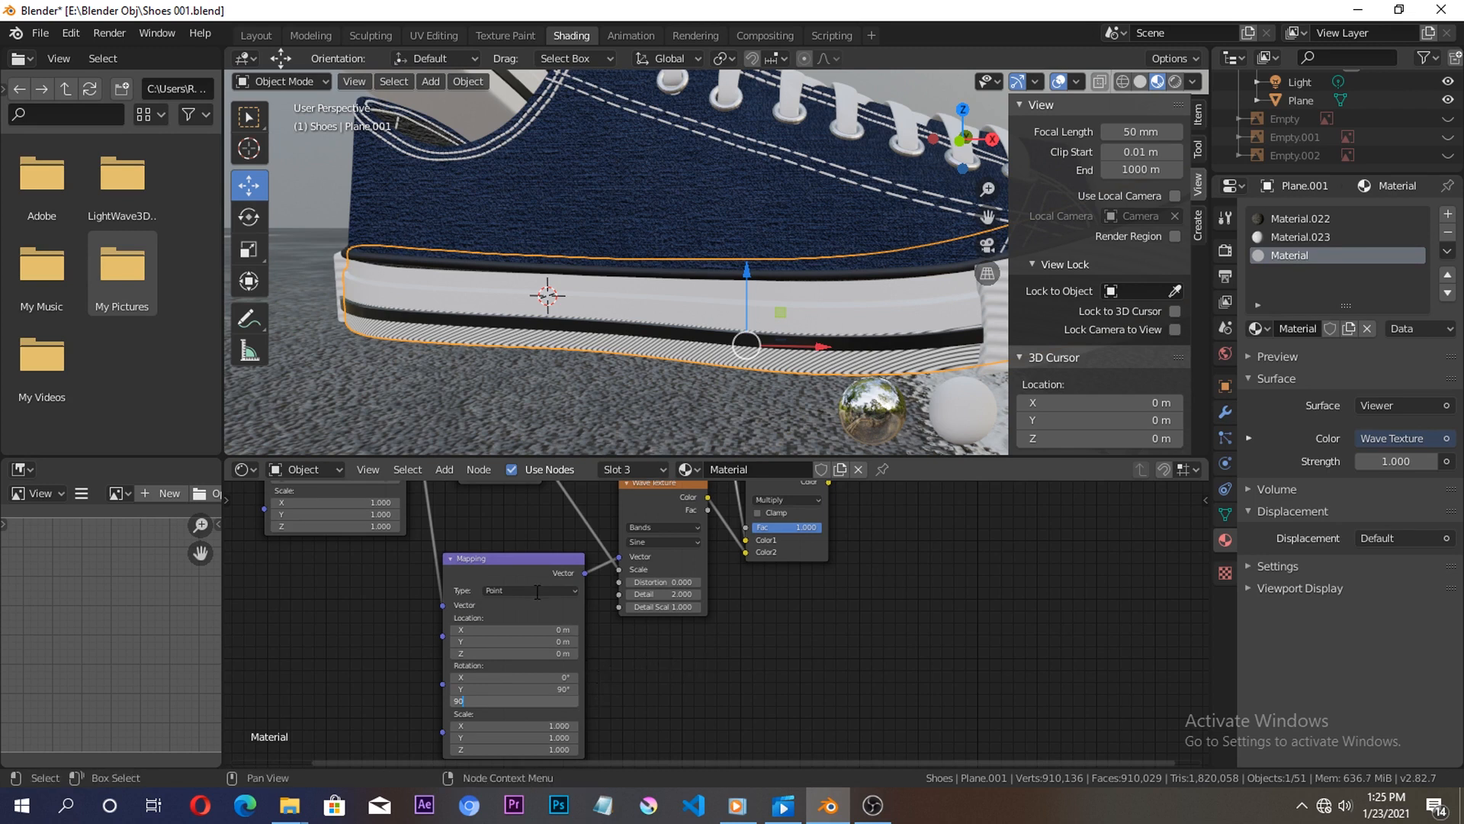
key("Return")
Preview the Multiply node's result on the sole up close, followed by the lower Wave Texture alone.
middle_click_drag(749, 651, 578, 501)
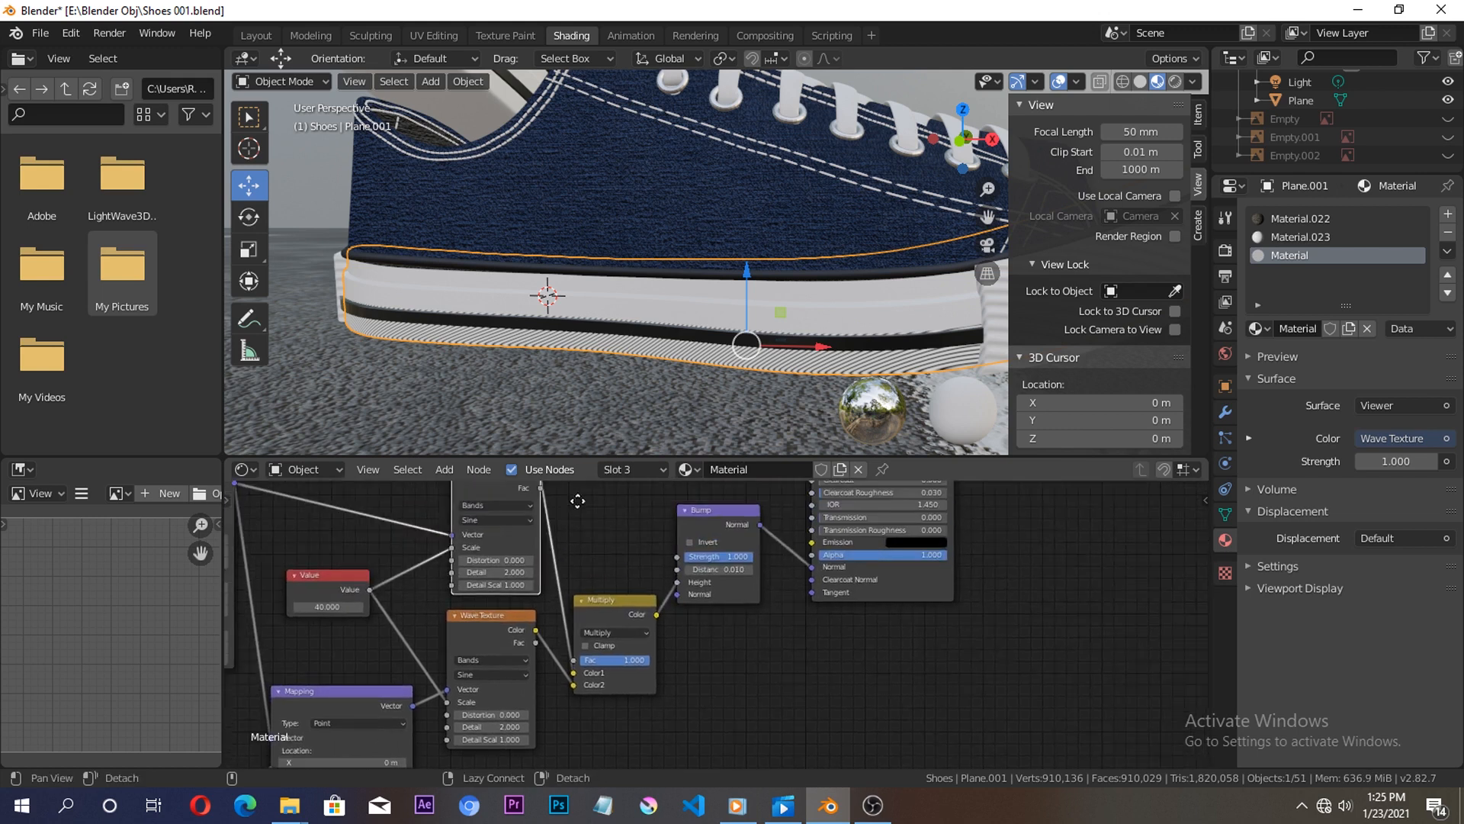
left_click(602, 600, "ctrl+shift")
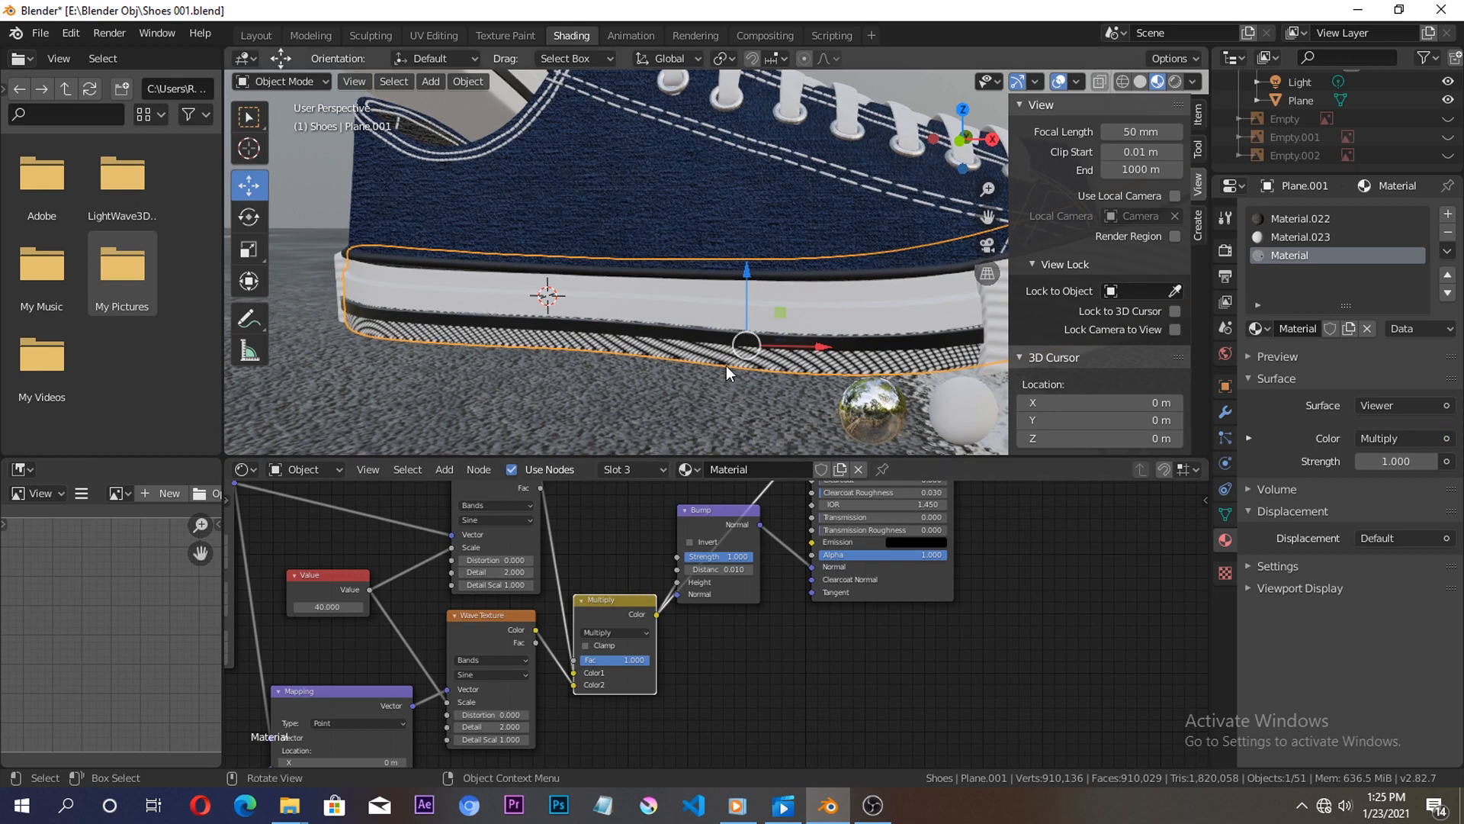
scroll(726, 369, "up", 3)
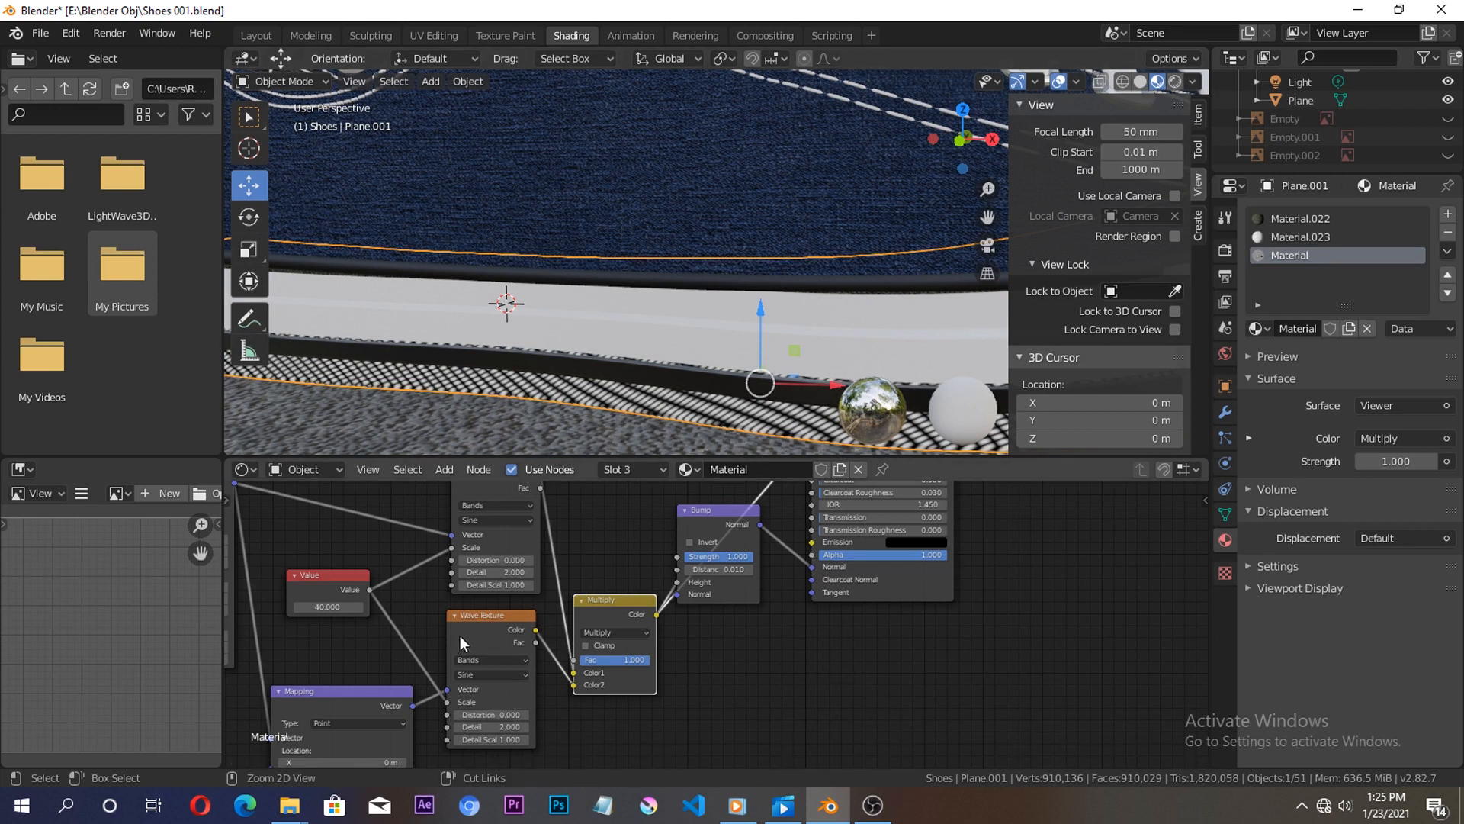
left_click(474, 618, "ctrl+shift")
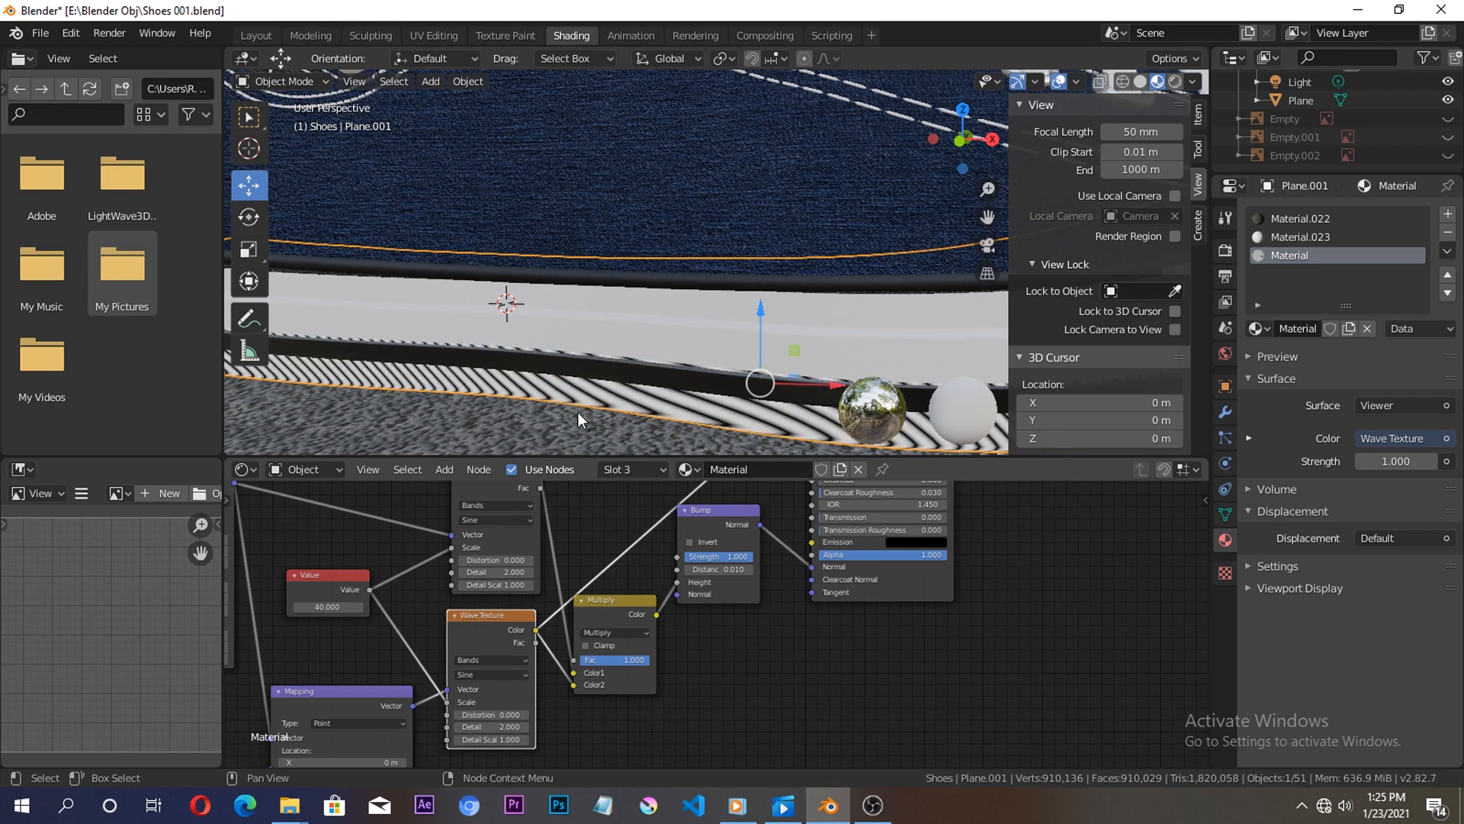
scroll(579, 406, "down", 5)
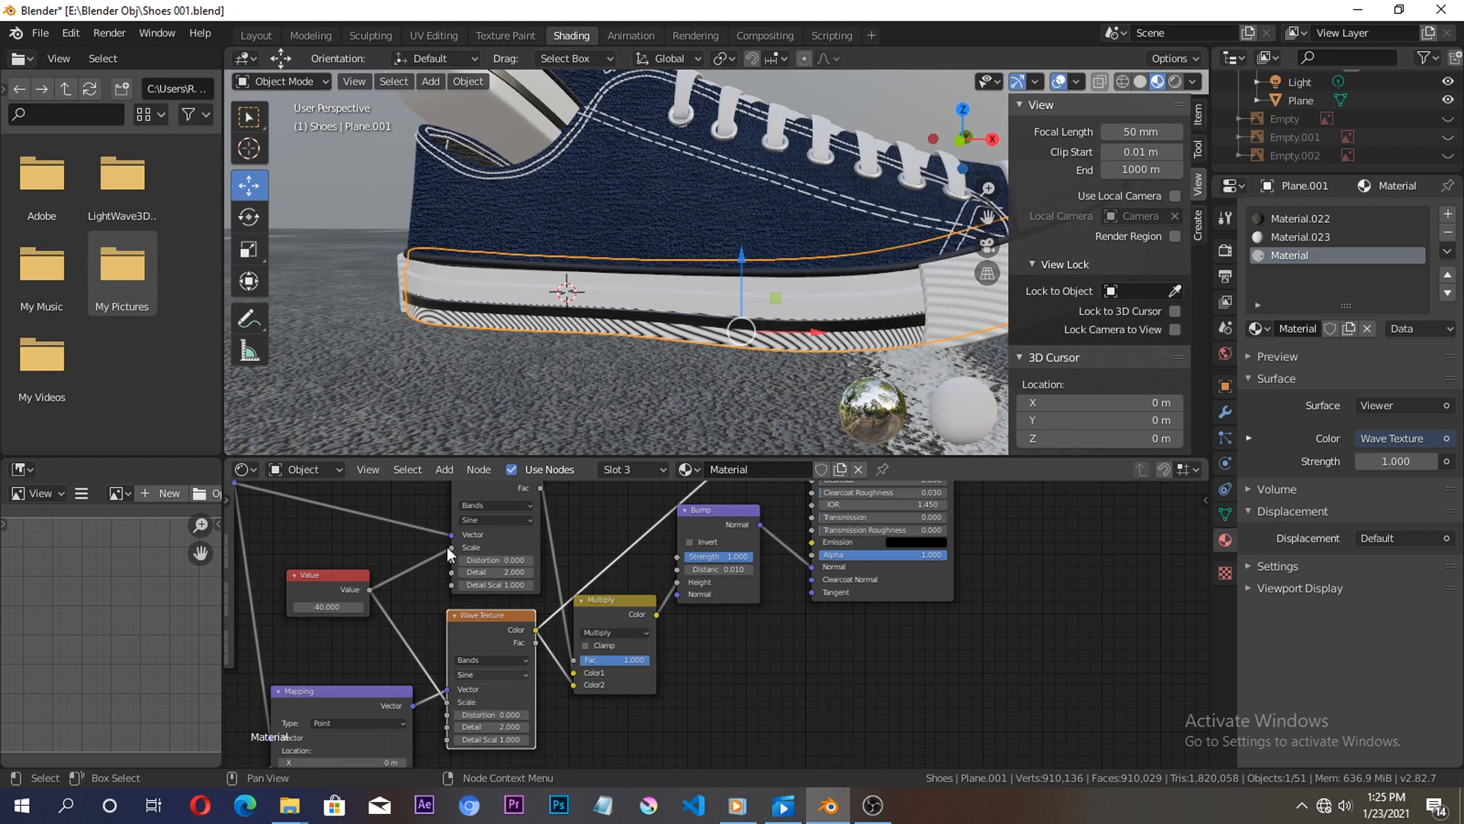
Disconnect the Value node from both Wave Texture Scale inputs and set each texture's scale to 40.
left_click_drag(450, 547, 428, 551)
left_click_drag(455, 712, 428, 697)
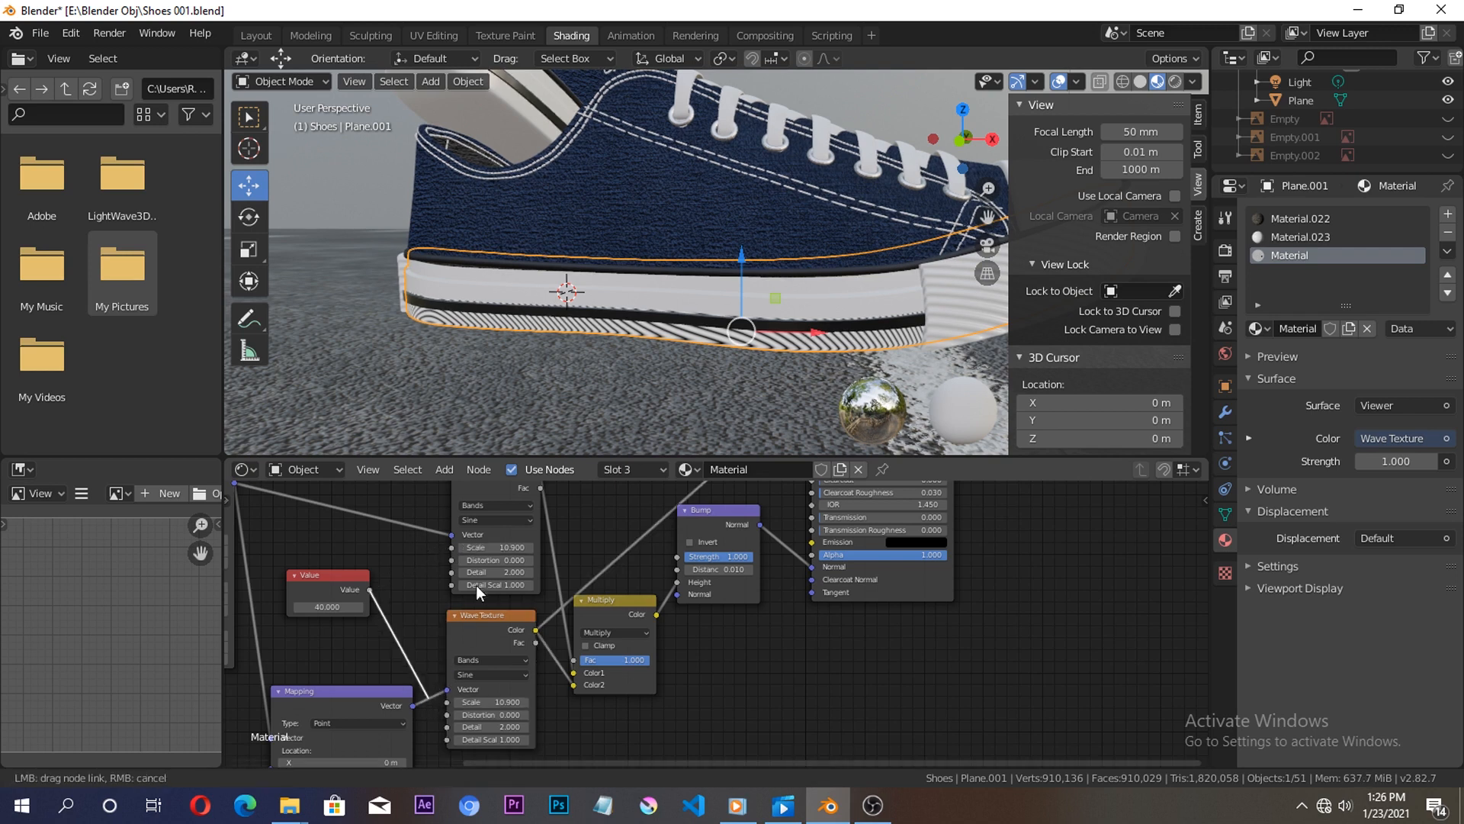
left_click(510, 550)
type("40")
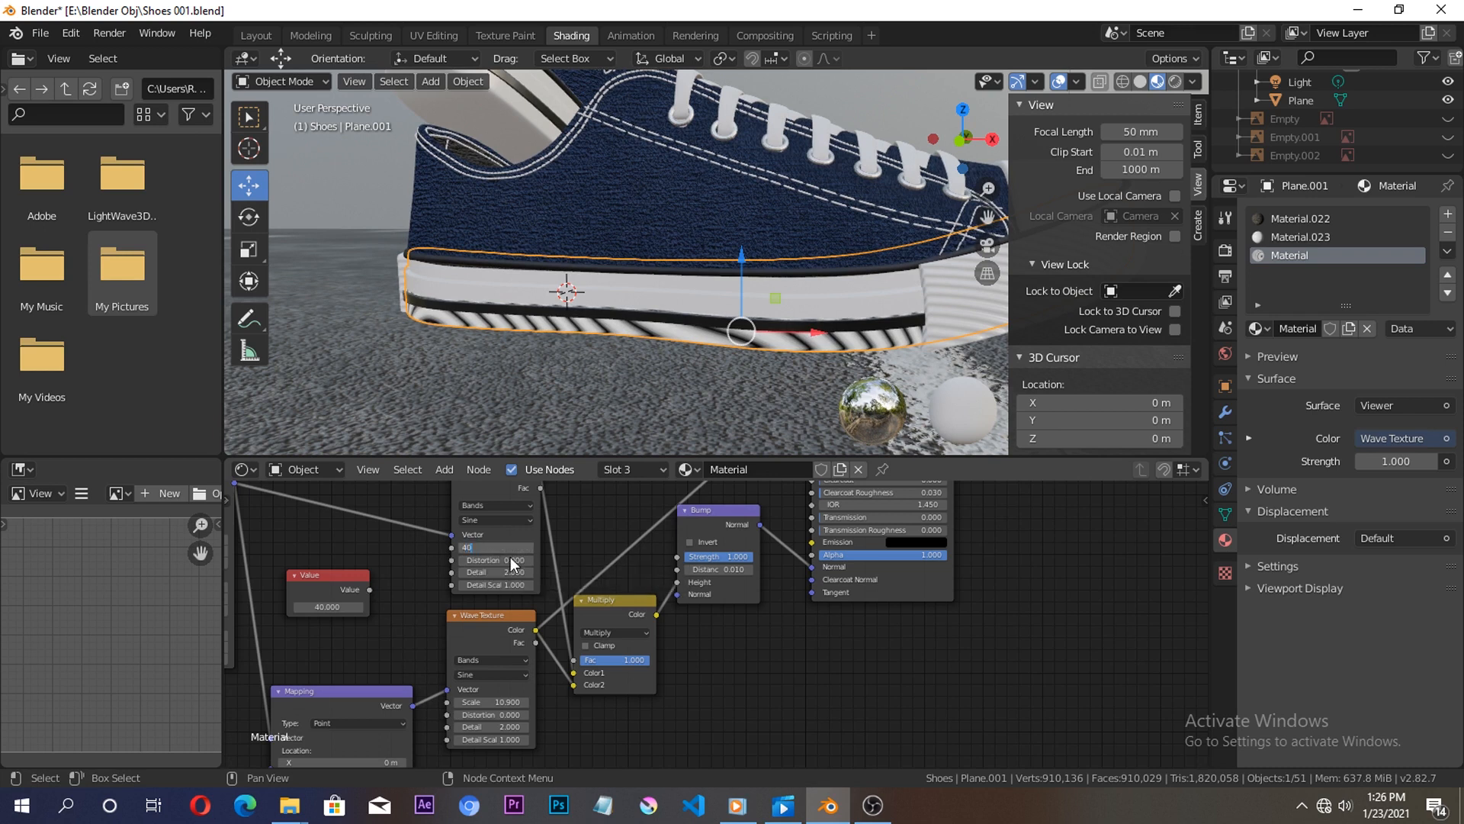
key("Return")
left_click(507, 707)
left_click(509, 702)
type("40")
key("Return")
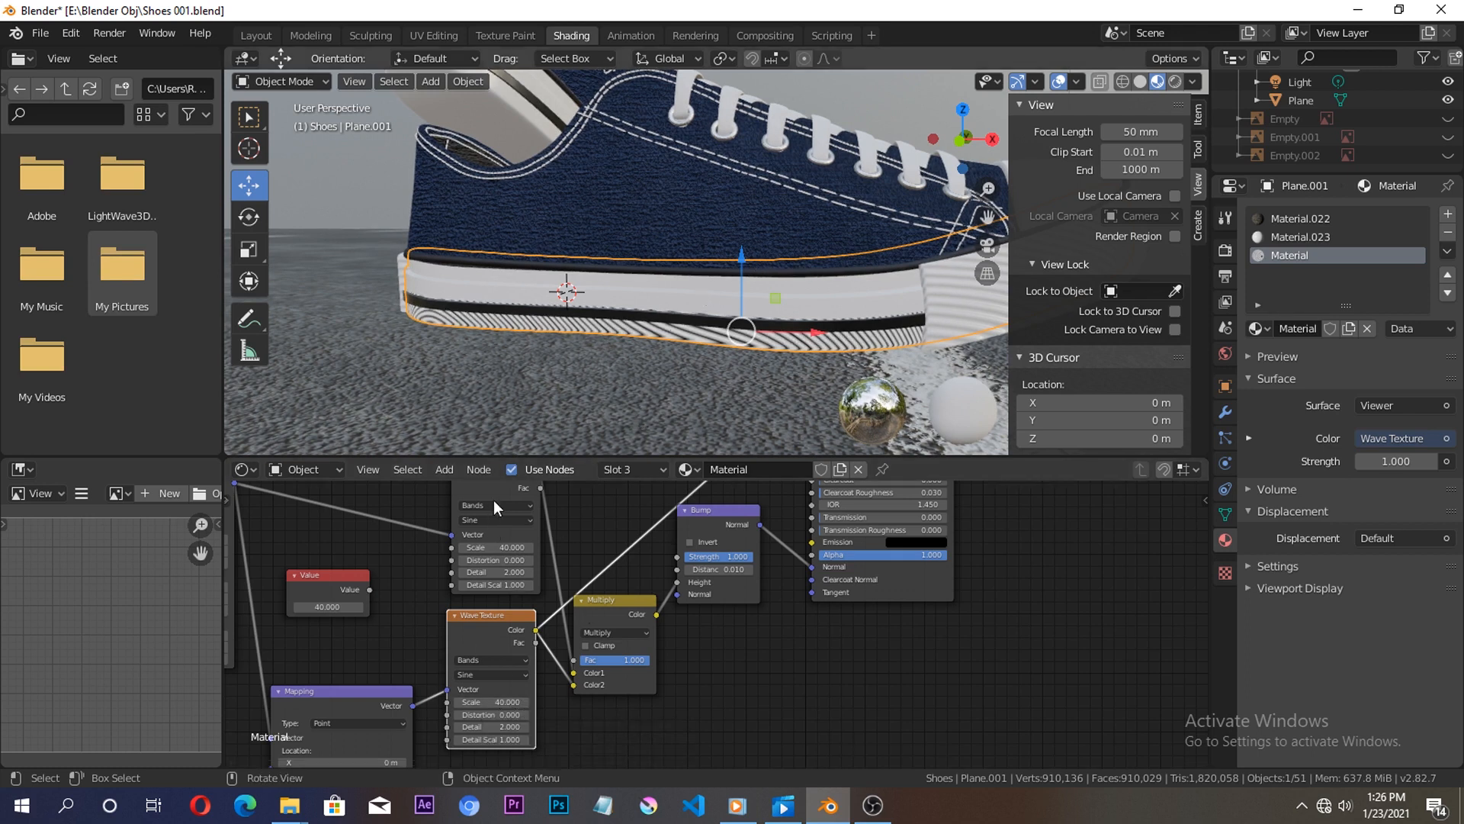
Compare the upper and lower Wave Textures by previewing each one on the sole.
middle_click_drag(573, 589, 572, 639)
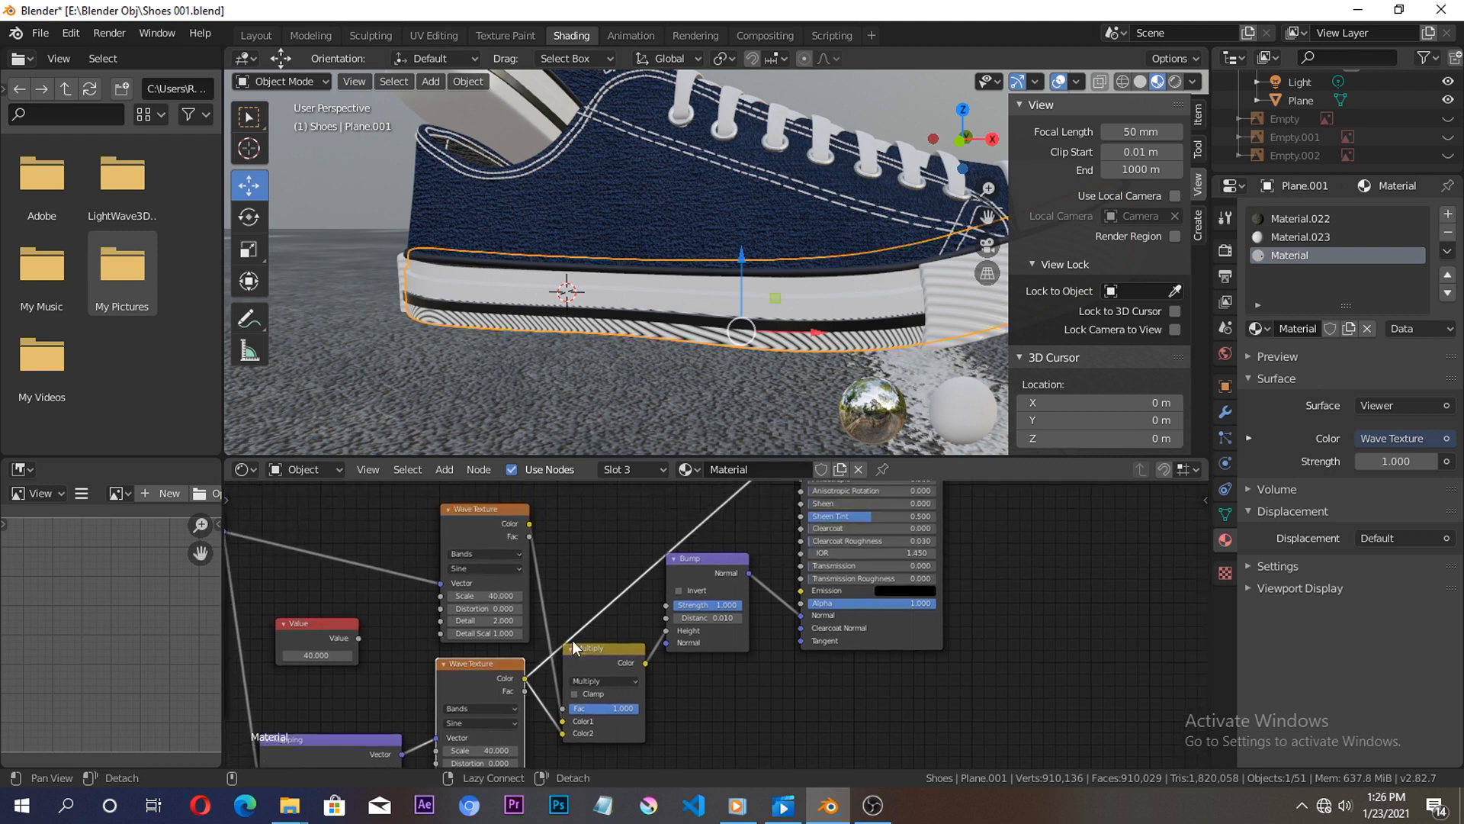
left_click(485, 510, "ctrl+shift")
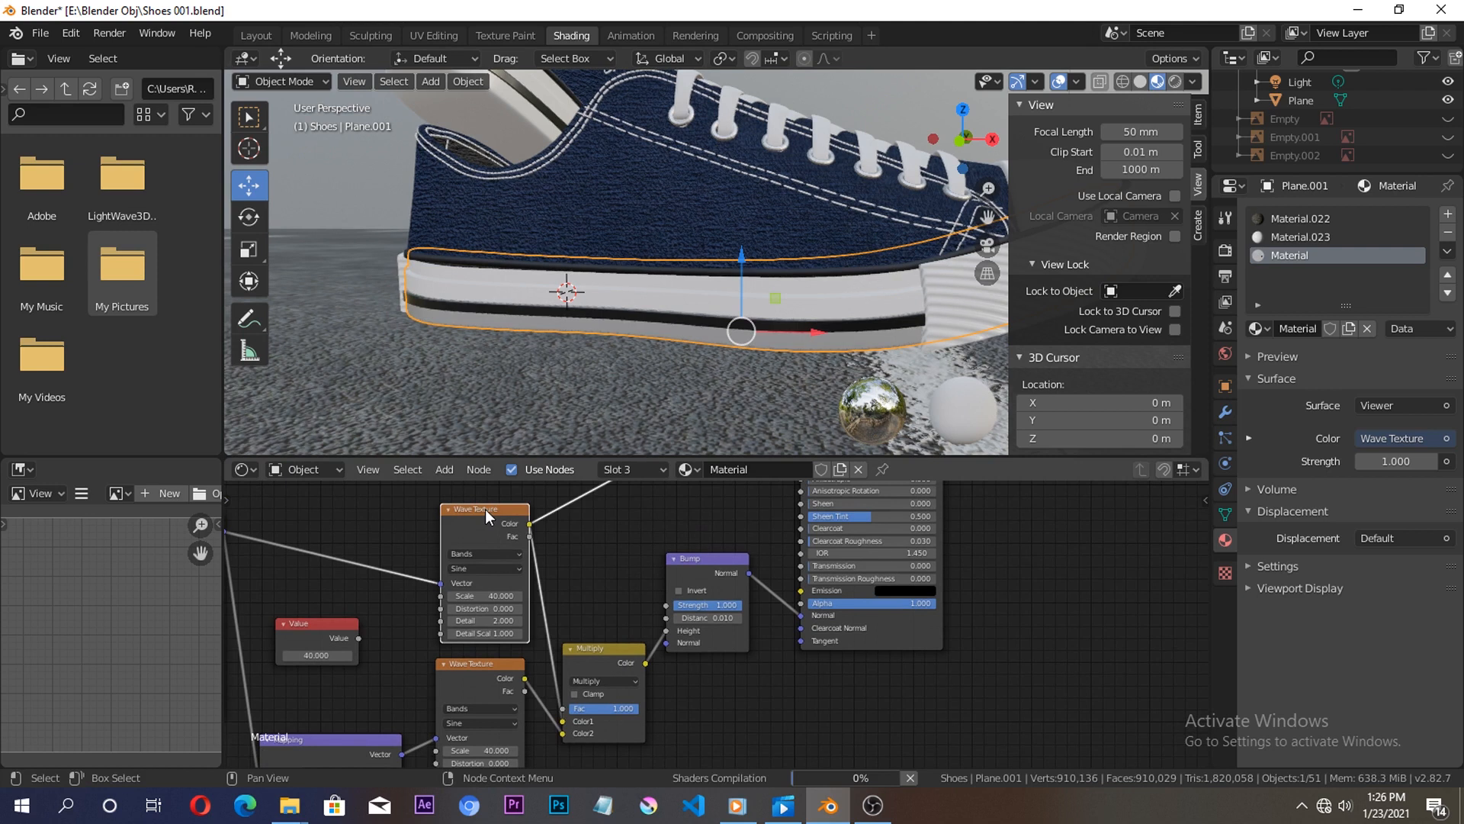
left_click(493, 667, "ctrl+shift")
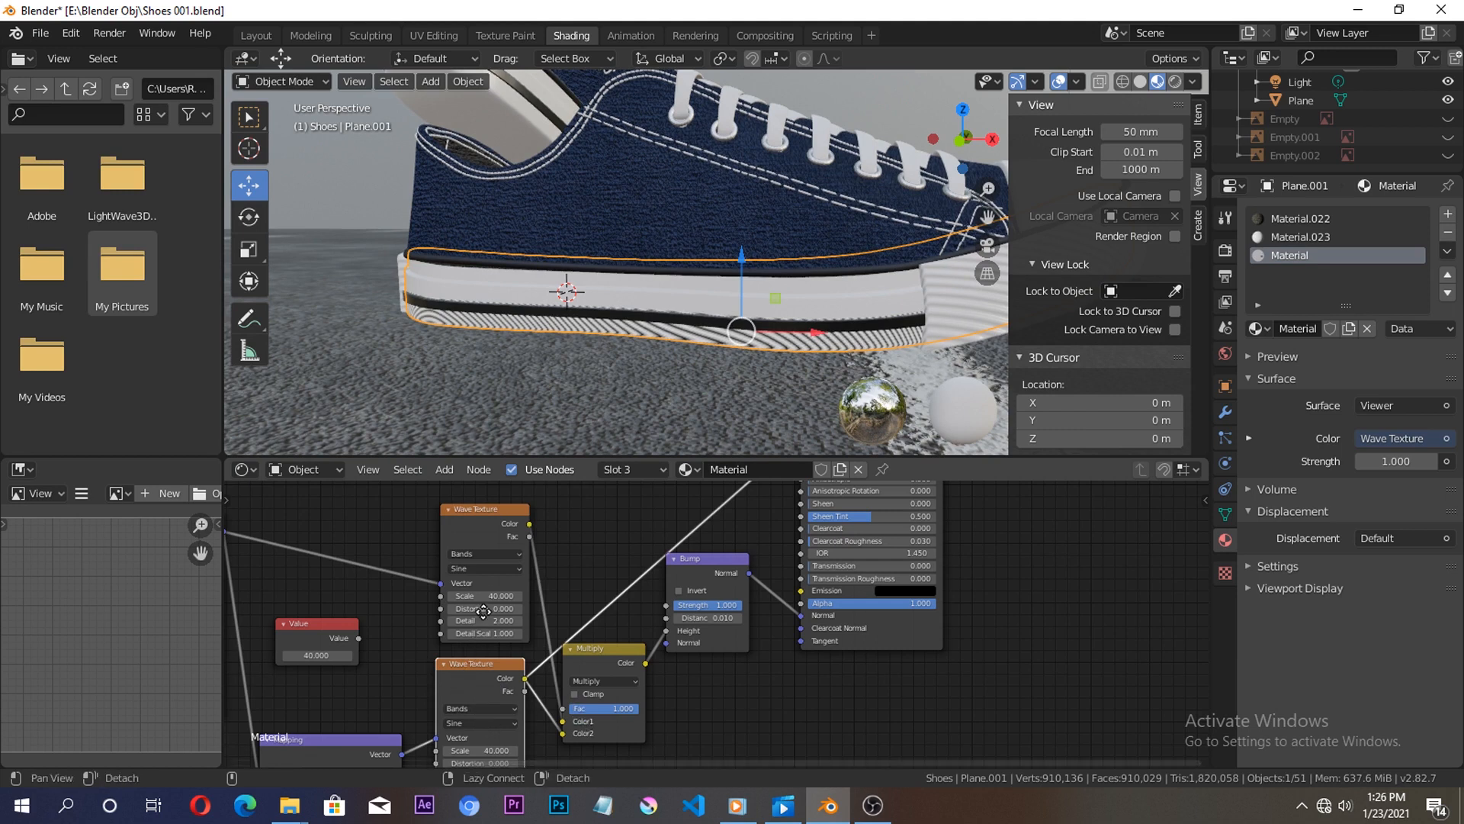
Connect the Texture Coordinate's Generated output to the upper Mapping's Vector input and preview the upper Wave Texture on the sole.
middle_click_drag(468, 649, 580, 565)
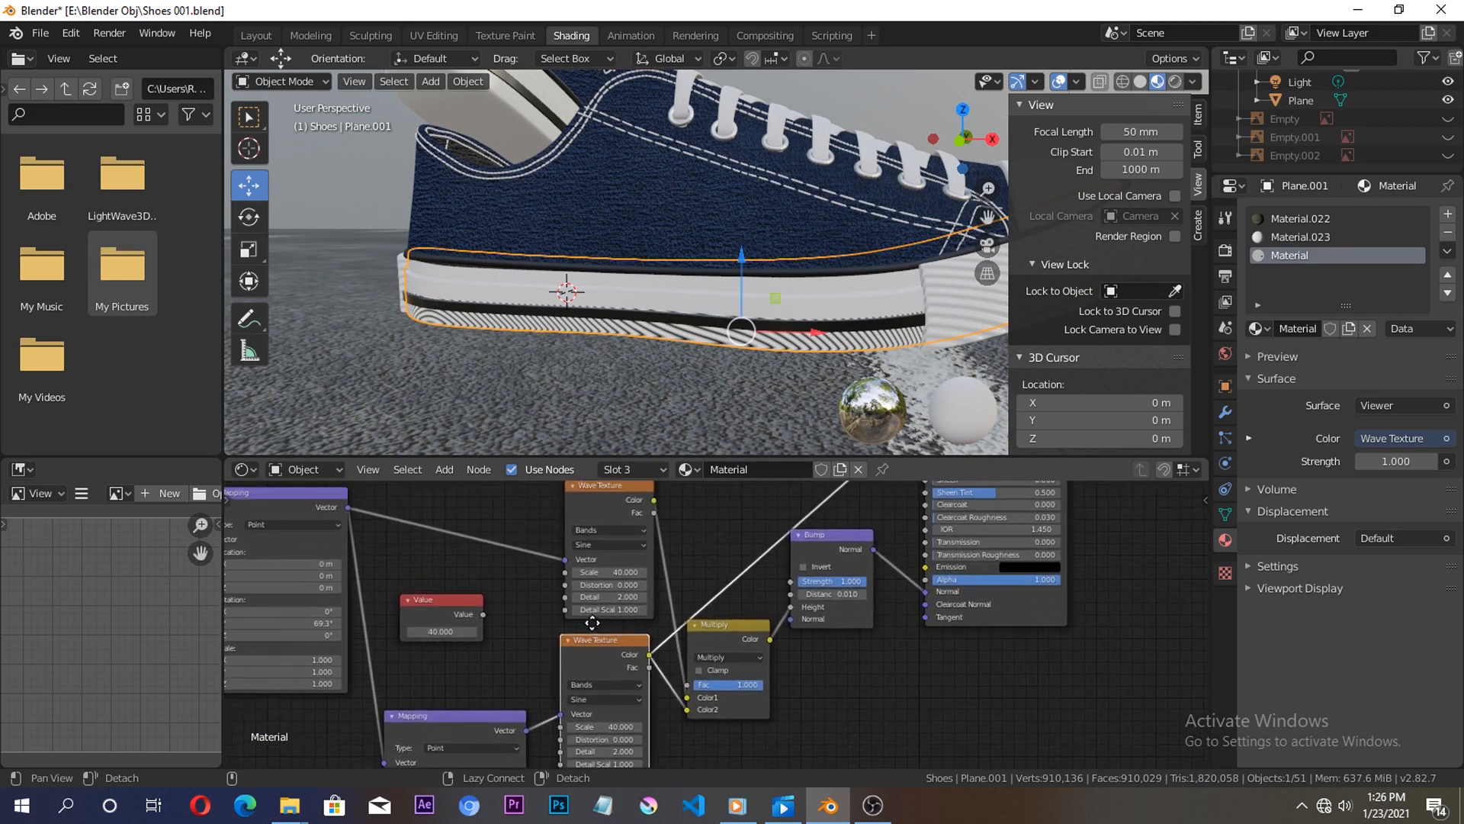
middle_click_drag(456, 572, 624, 633)
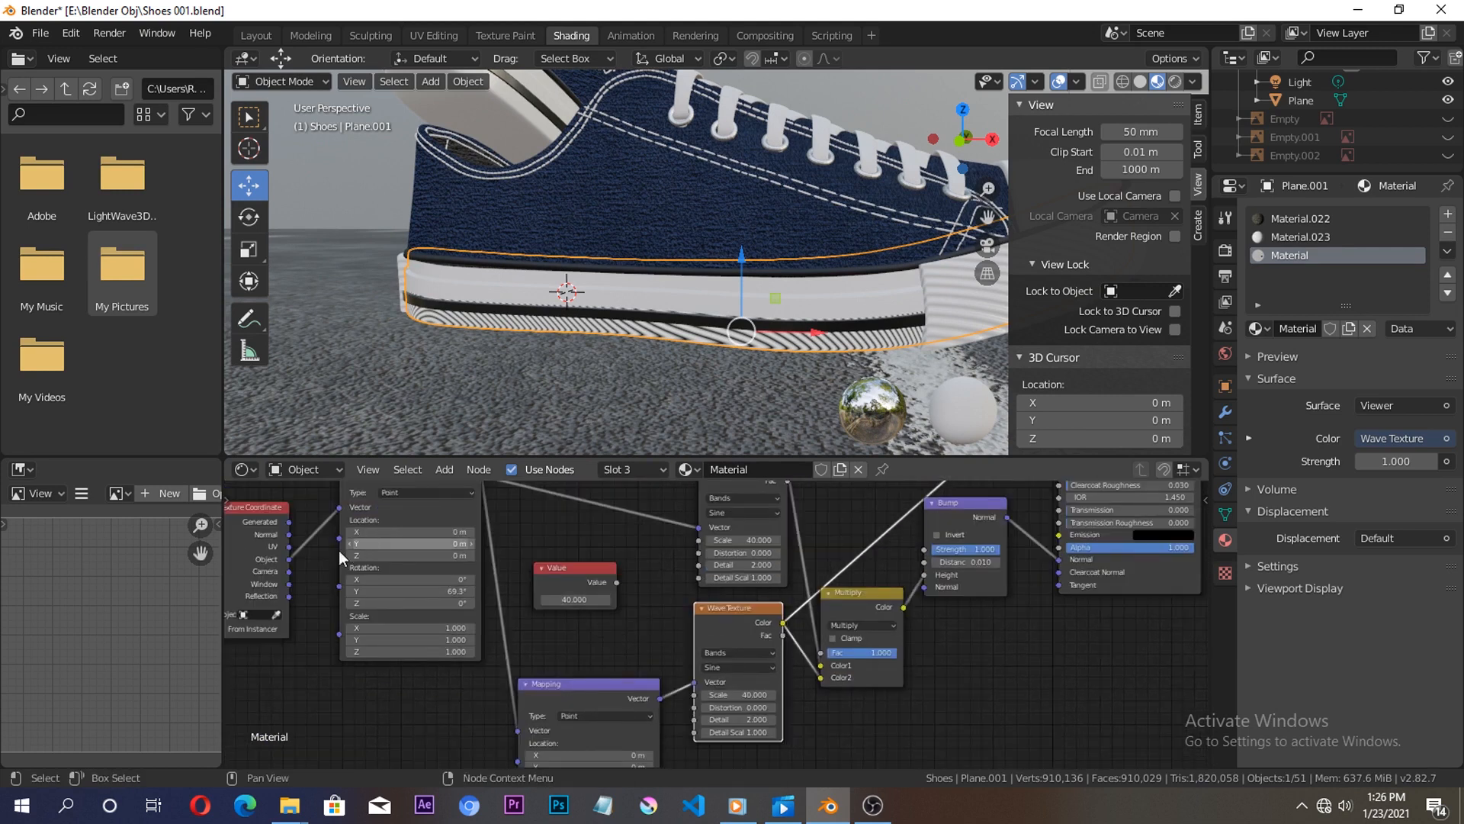
left_click_drag(290, 523, 342, 508)
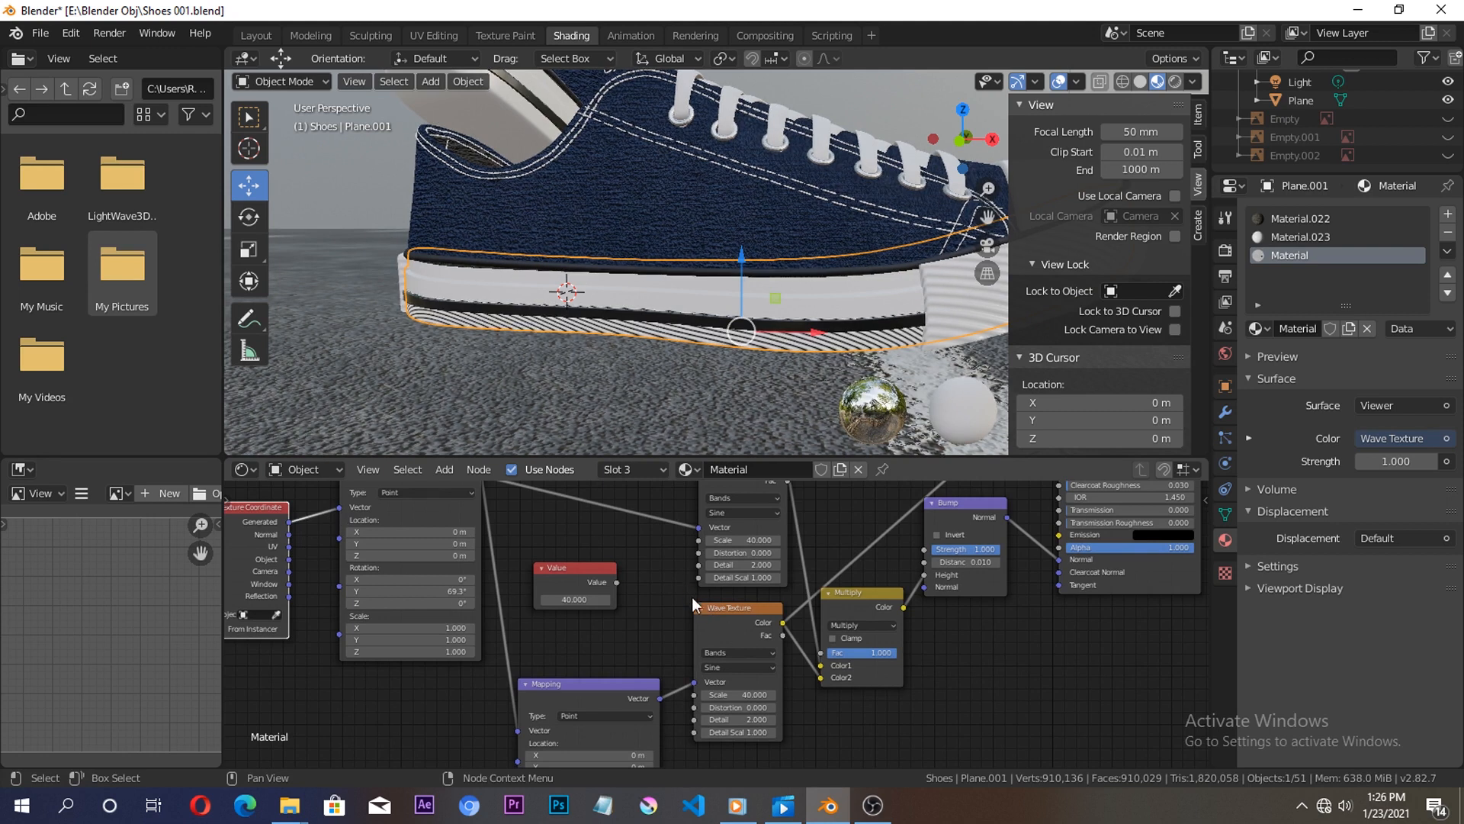
scroll(602, 630, "right", 3, "ctrl")
scroll(594, 641, "up", 1, "shift")
scroll(586, 656, "up", 1, "shift")
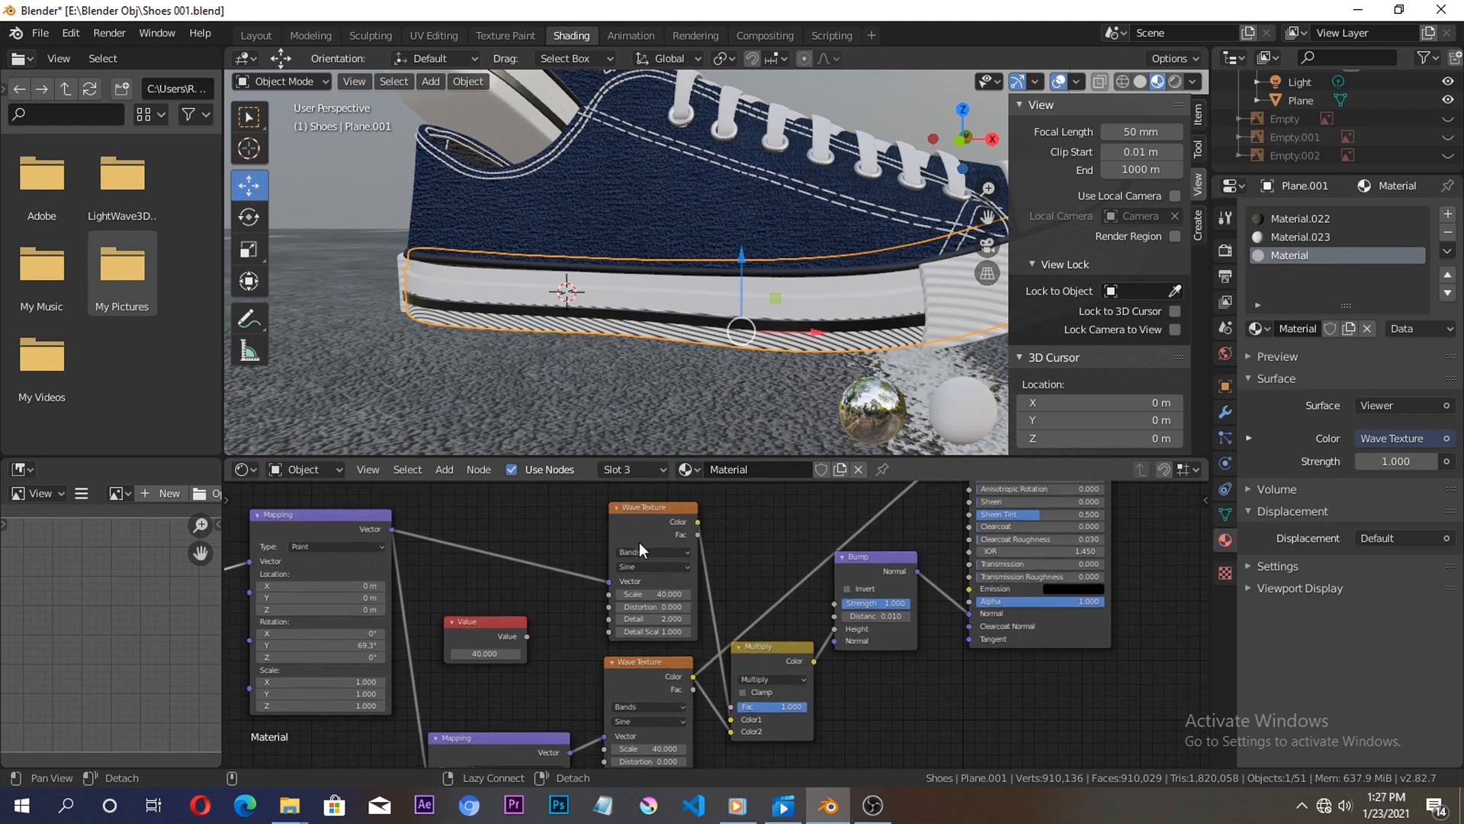
left_click(650, 509, "ctrl+shift")
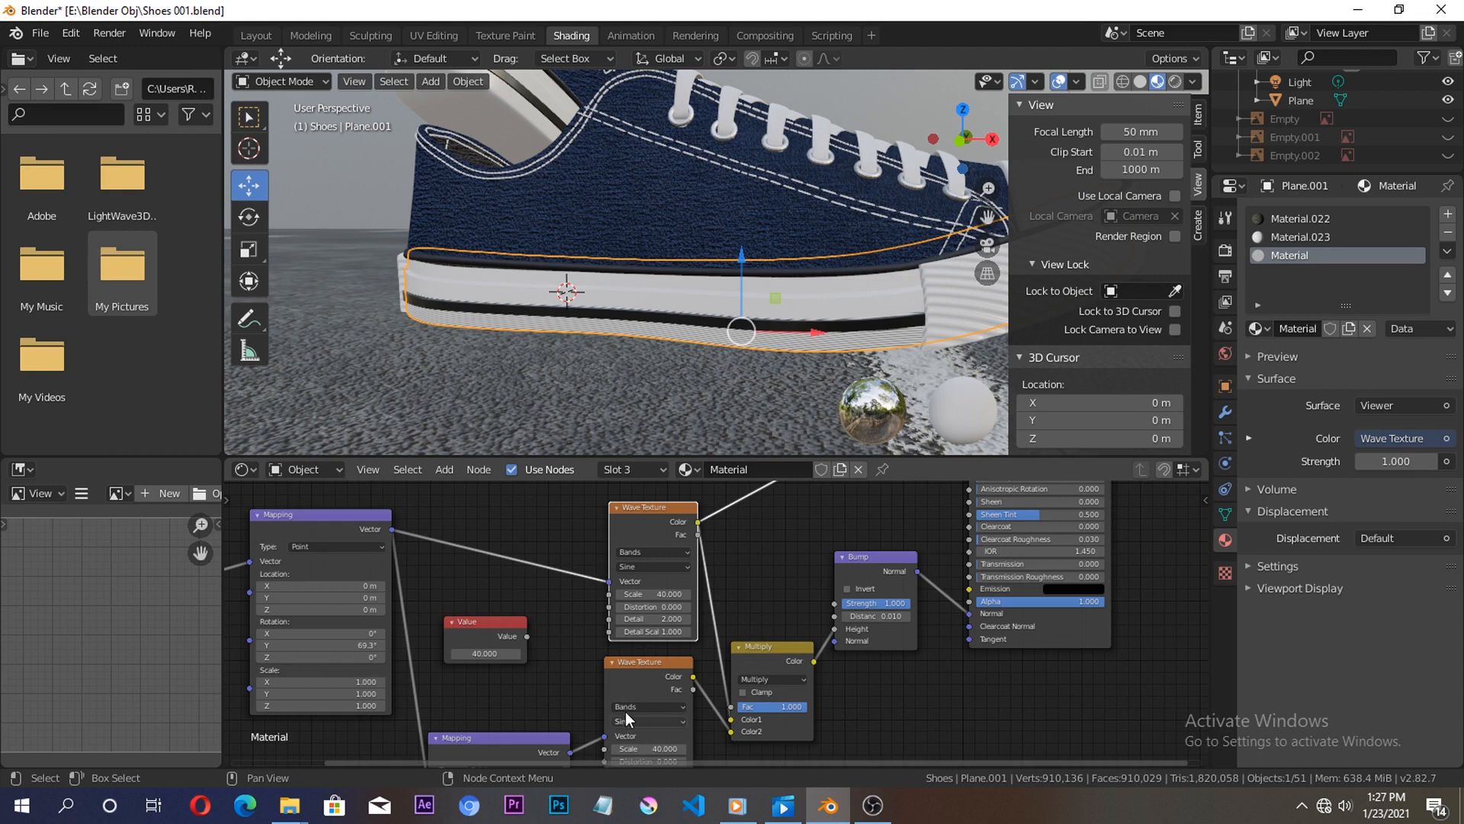
middle_click_drag(639, 632, 653, 594)
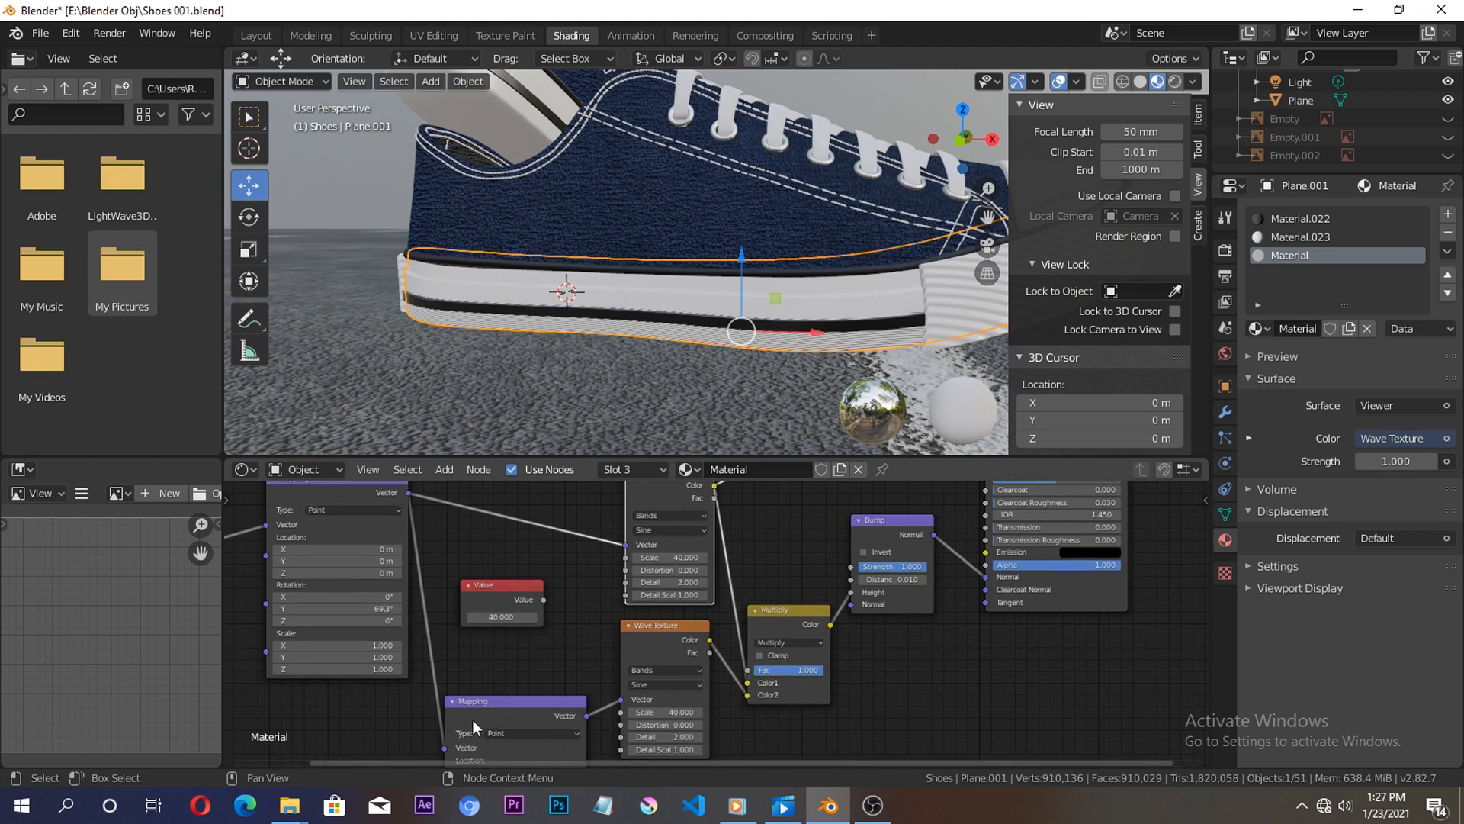
key("space")
middle_click_drag(472, 646, 490, 658)
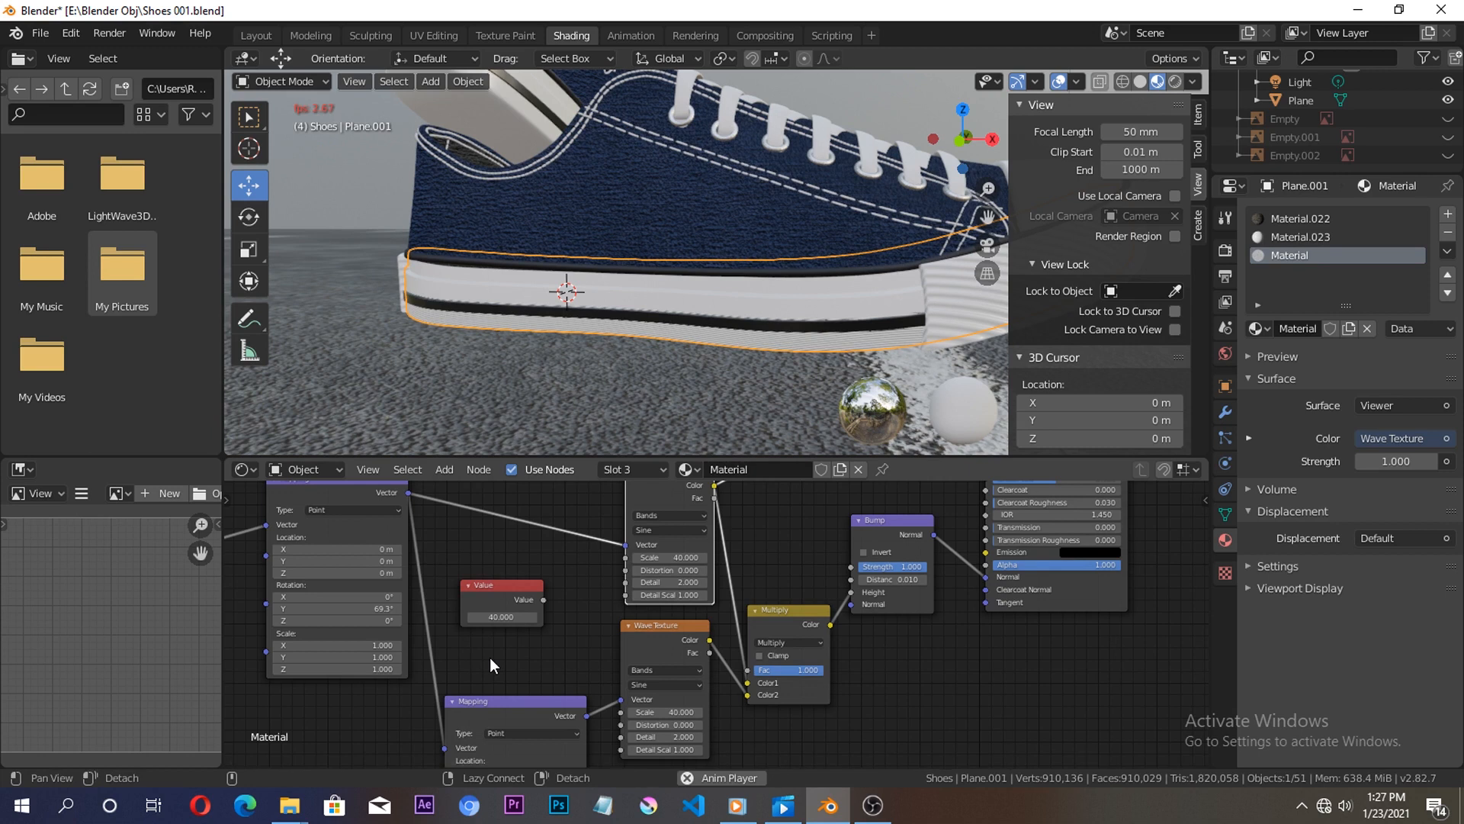
key("space")
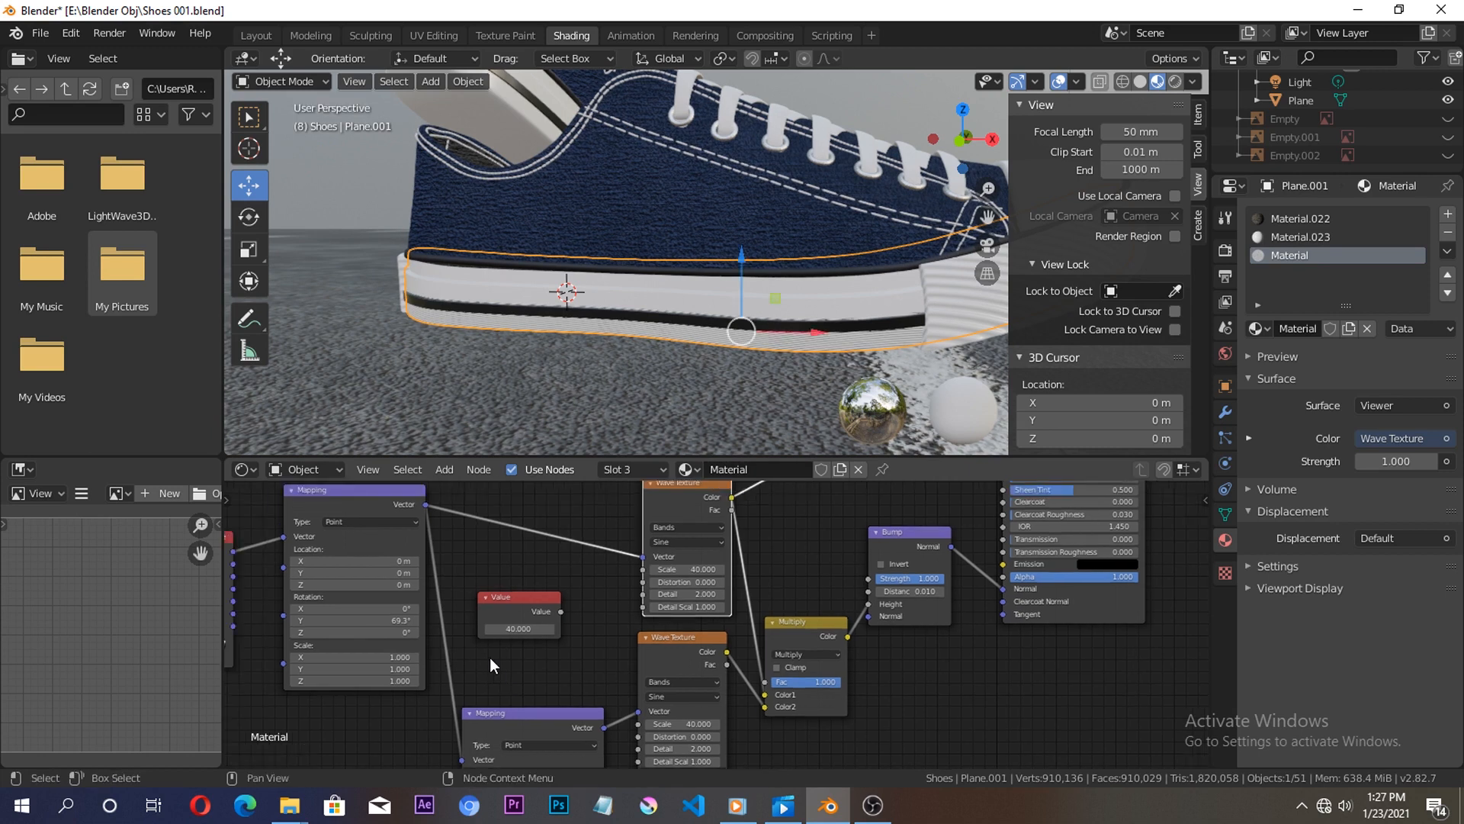
key("shift+Left")
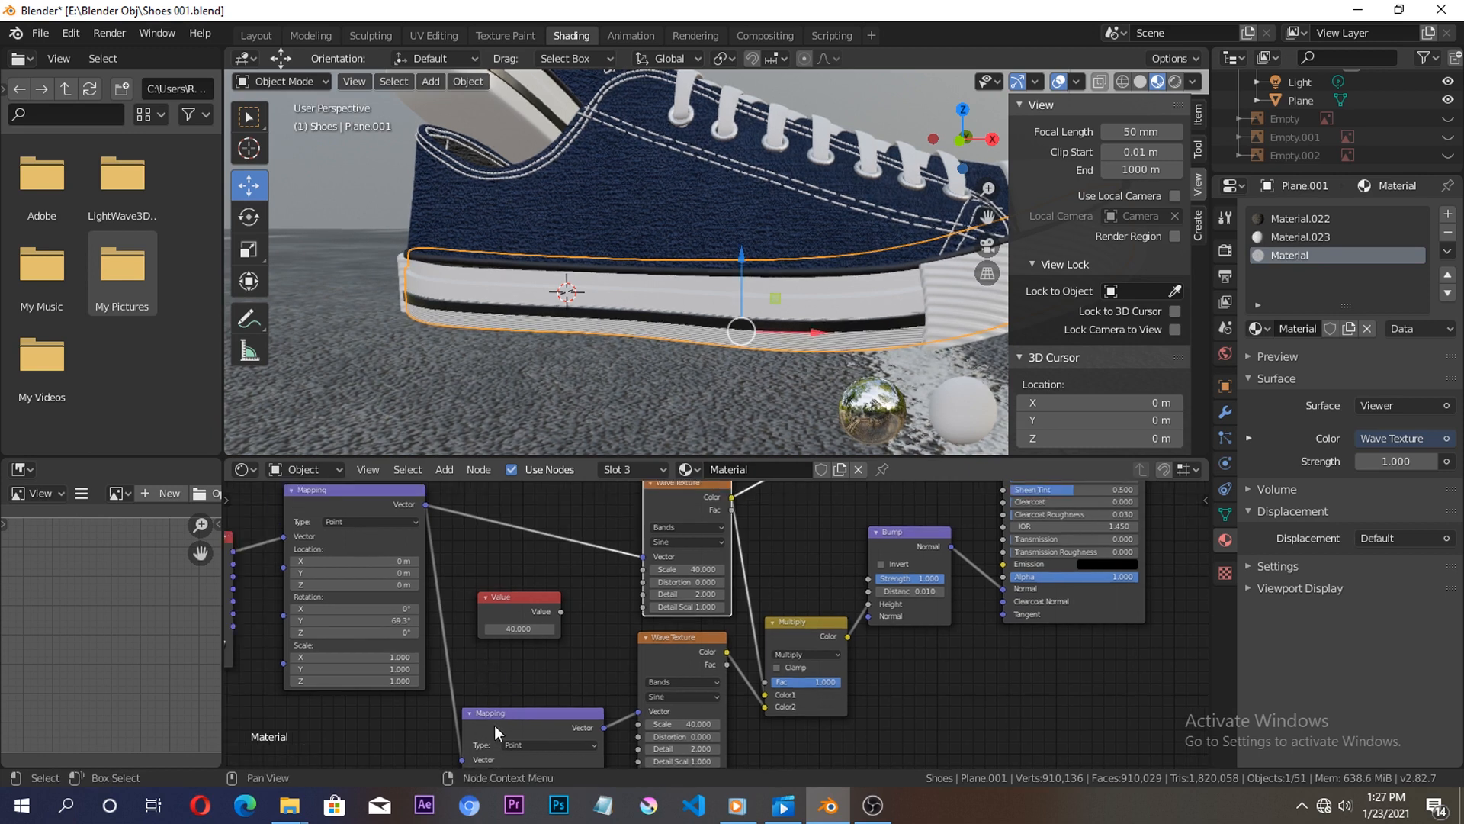
Connect the Generated output to the lower Mapping's Vector input and preview the lower Wave Texture on the sole.
middle_click_drag(512, 625, 544, 608)
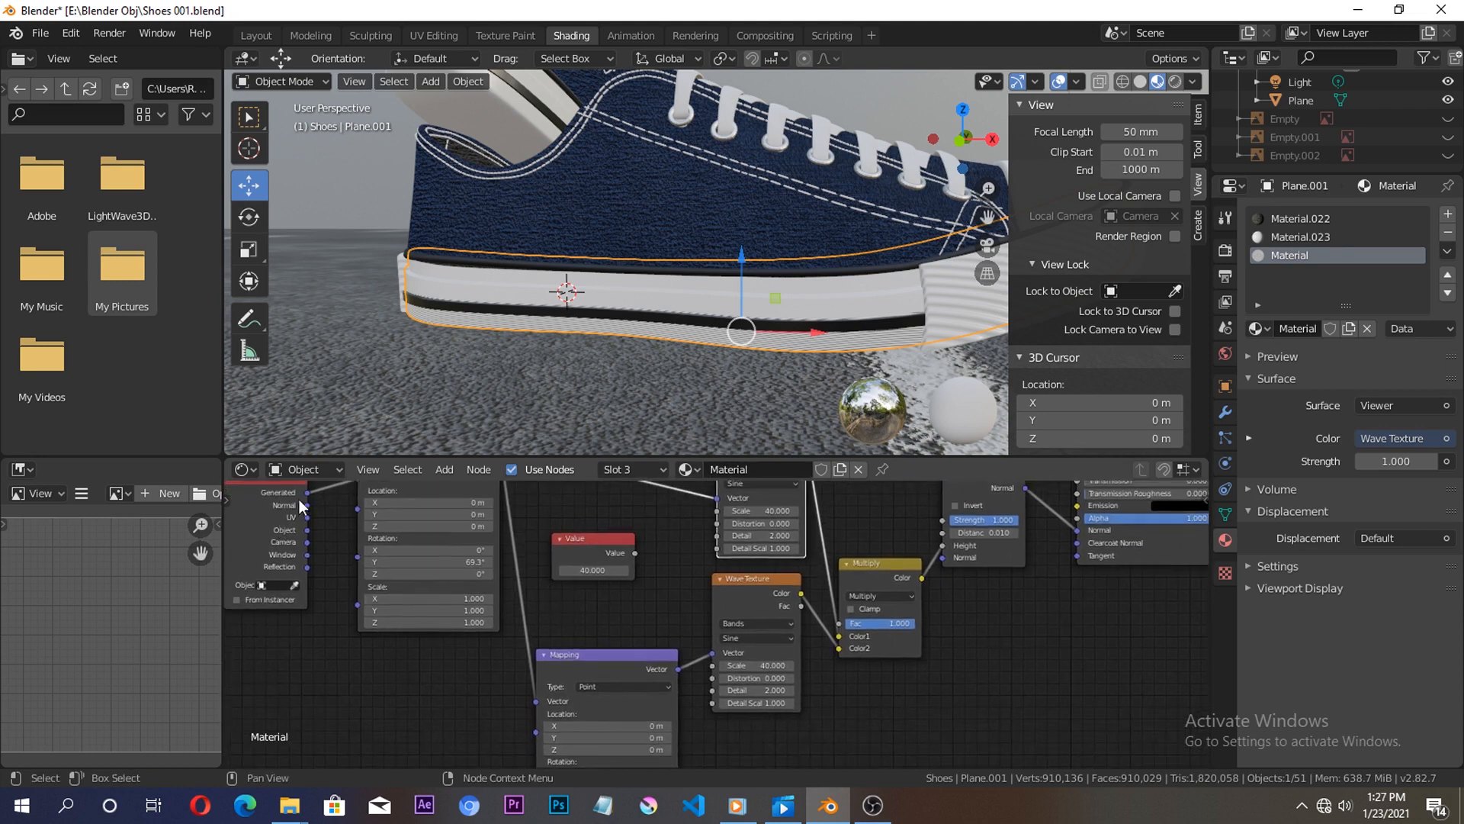
left_click_drag(307, 493, 508, 668)
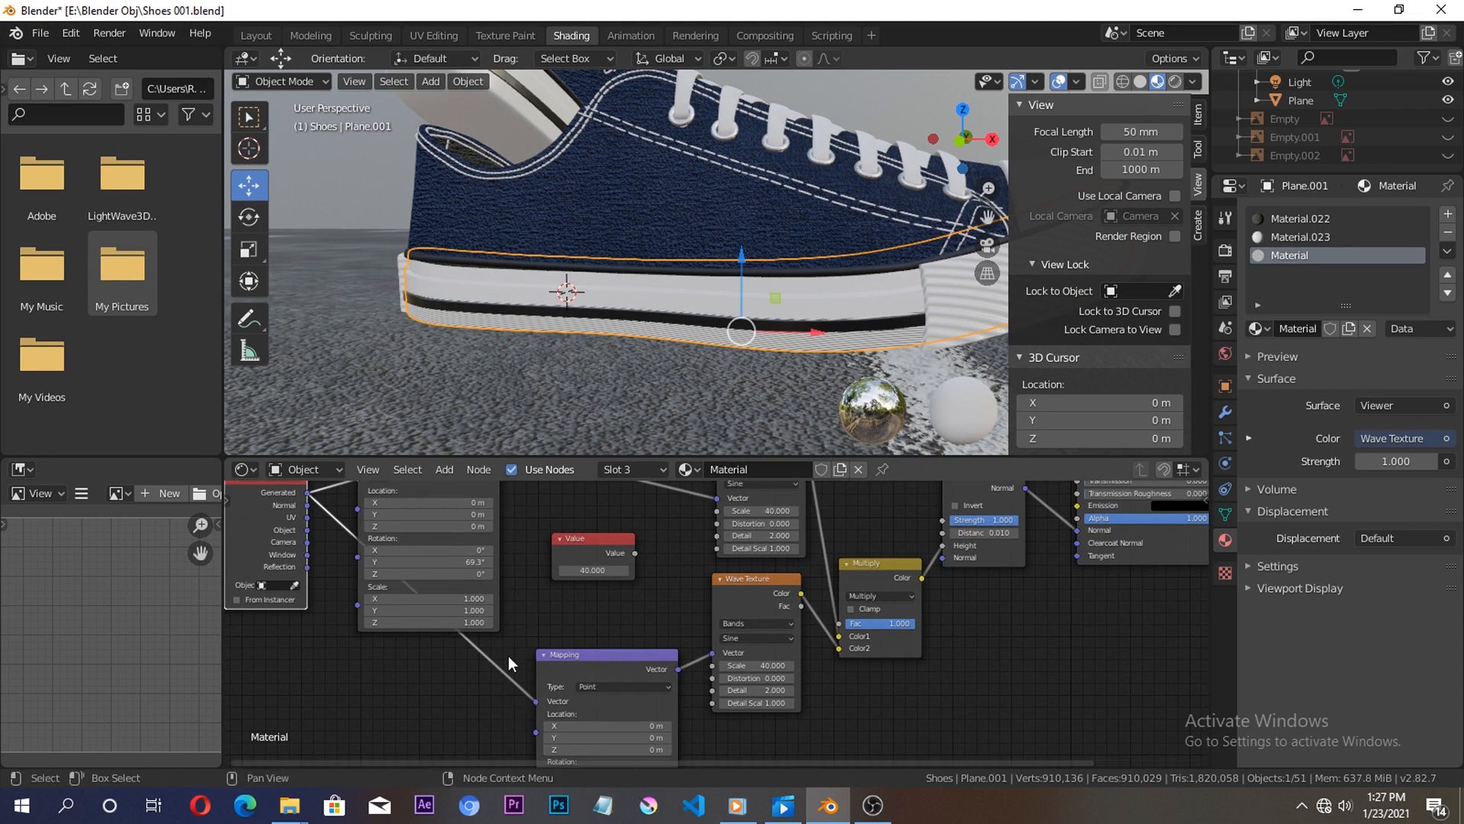
left_click(761, 580, "ctrl+shift")
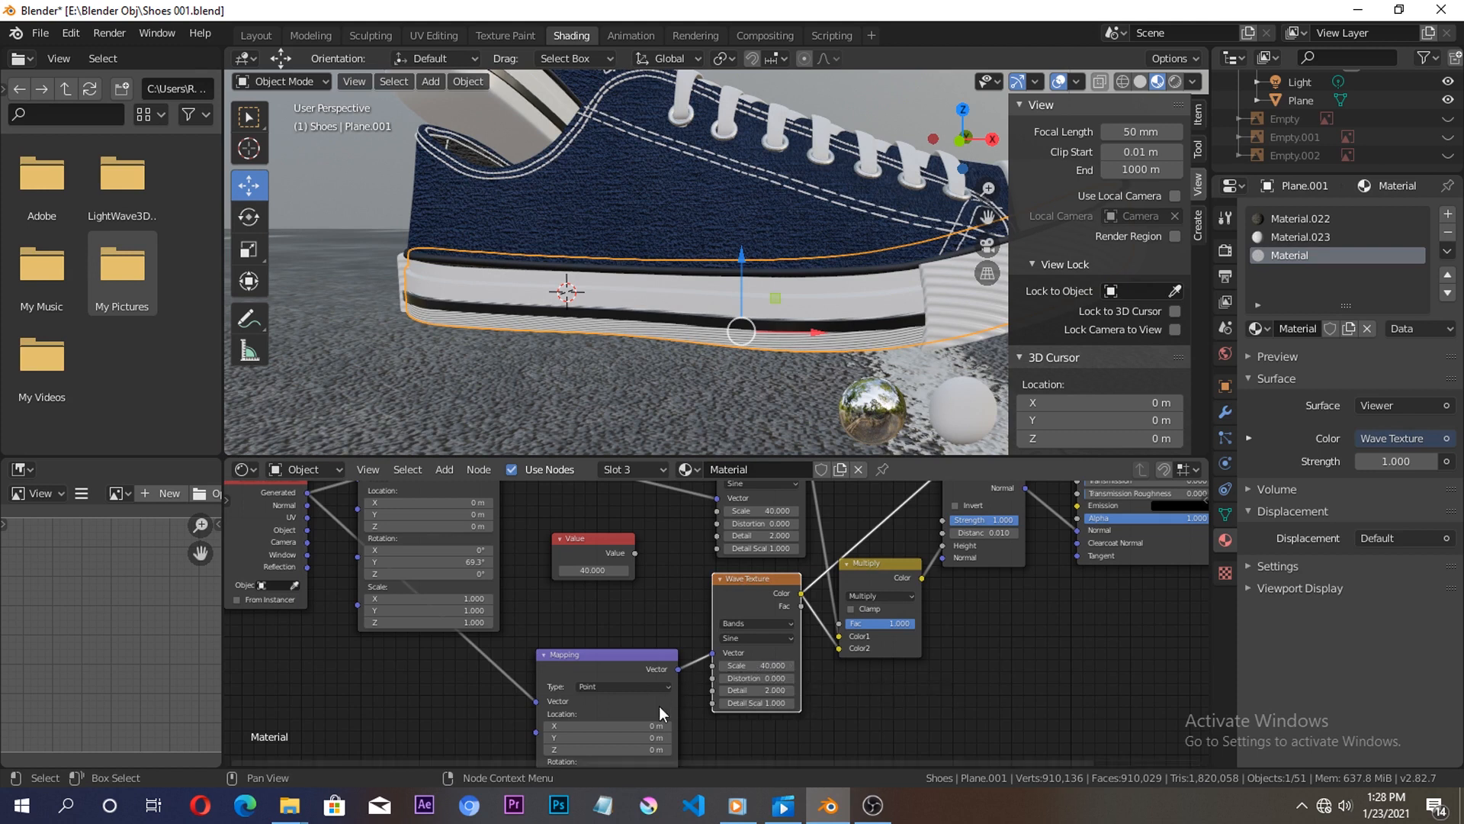
Set the lower Mapping's Z rotation to 0° and the upper Mapping's Y rotation to 70°.
left_click_drag(630, 730, 630, 597, "alt")
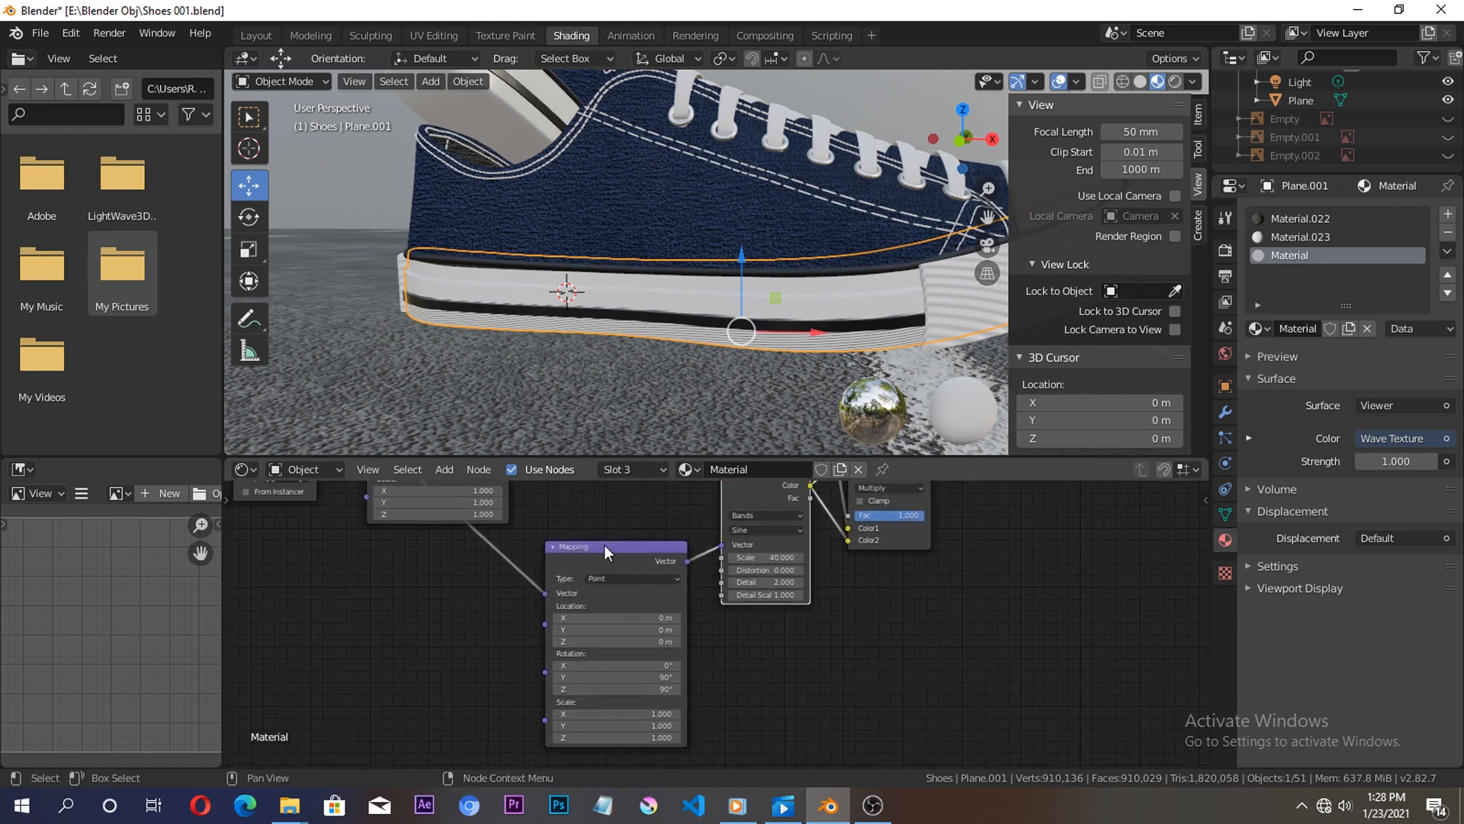
left_click(666, 690)
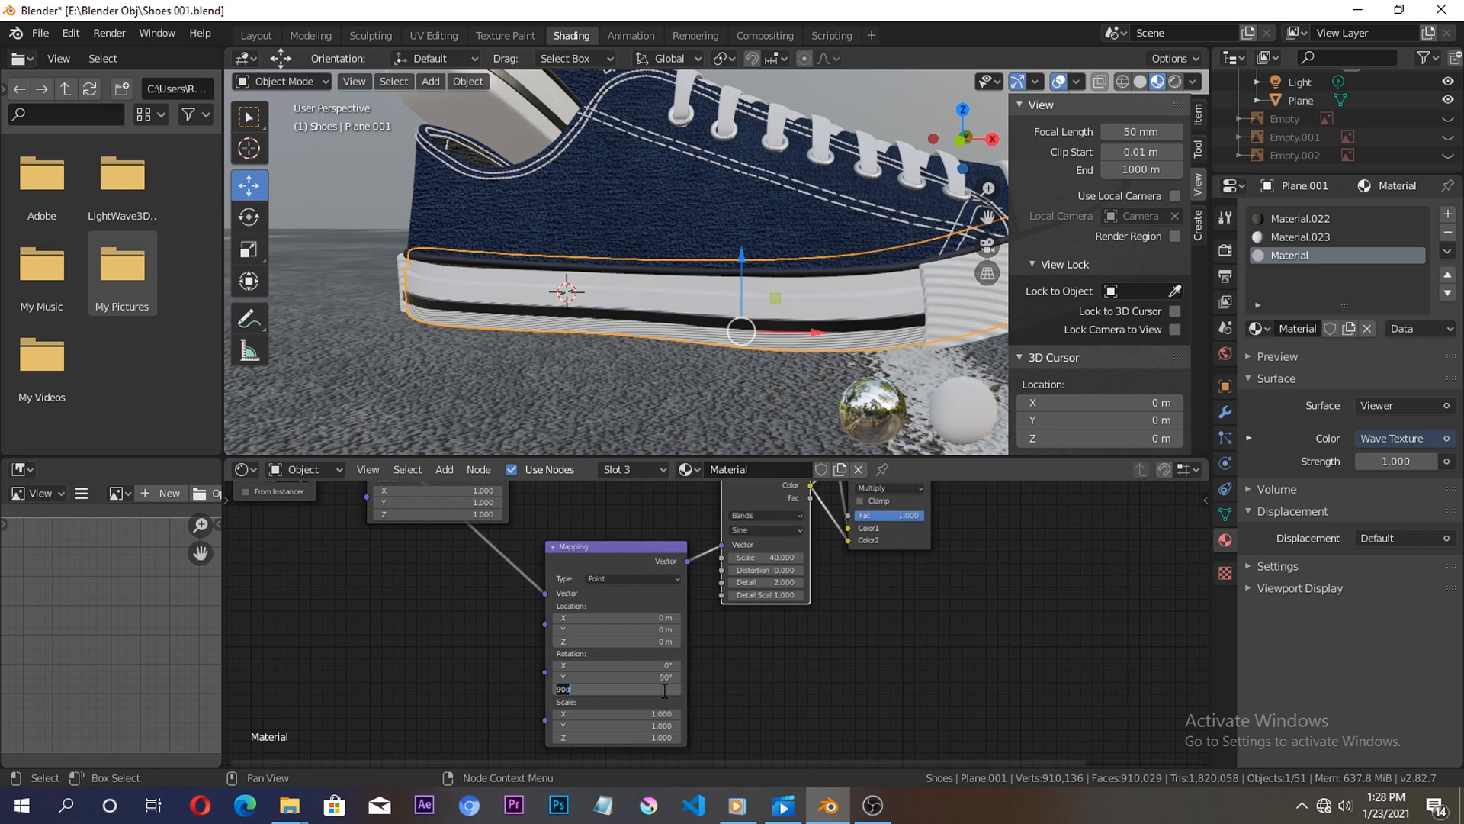
type("0")
key("Return")
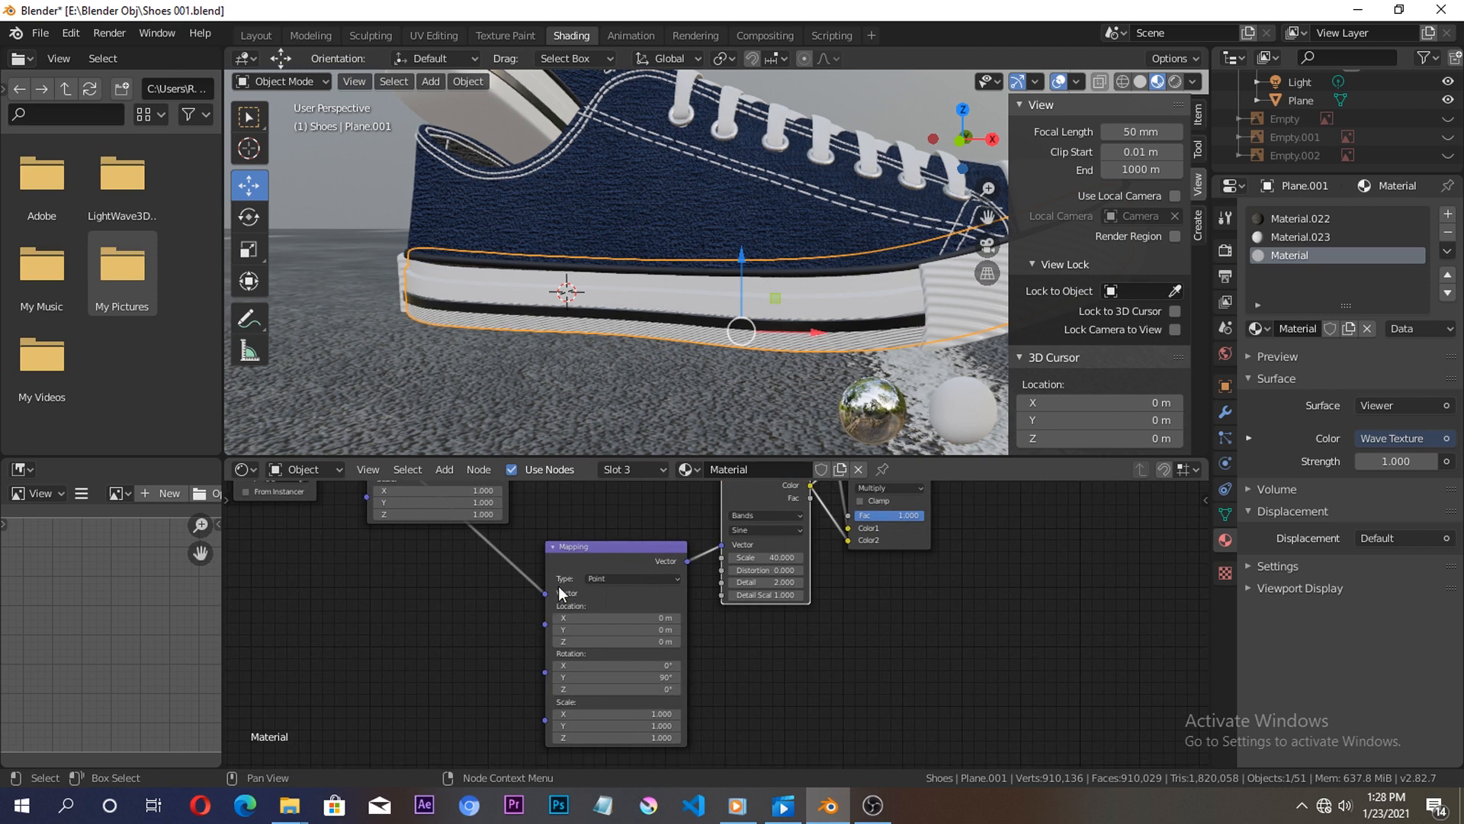
left_click_drag(552, 657, 554, 686, "alt")
left_click(466, 558)
type("70")
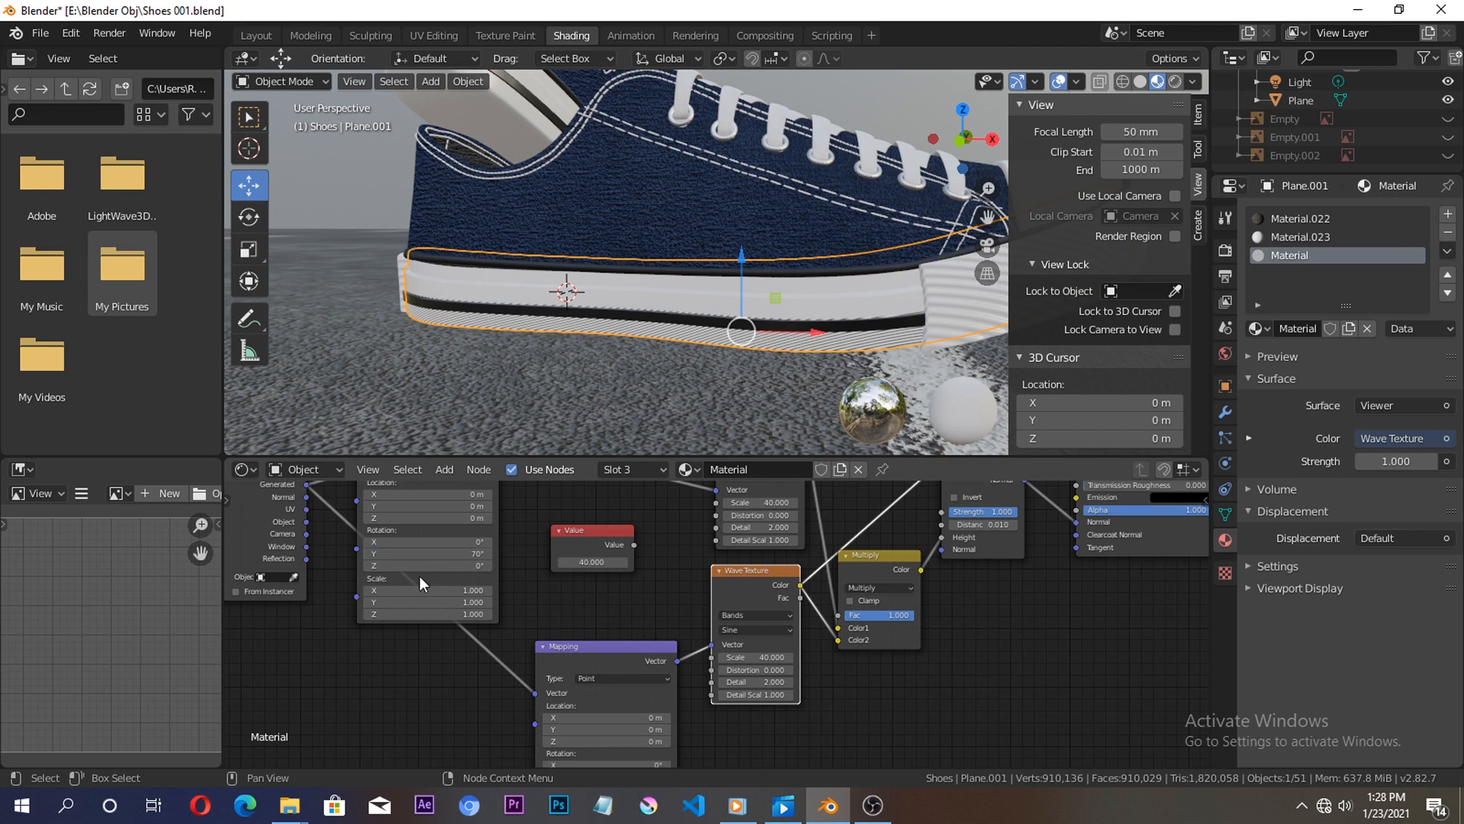
left_click(645, 729)
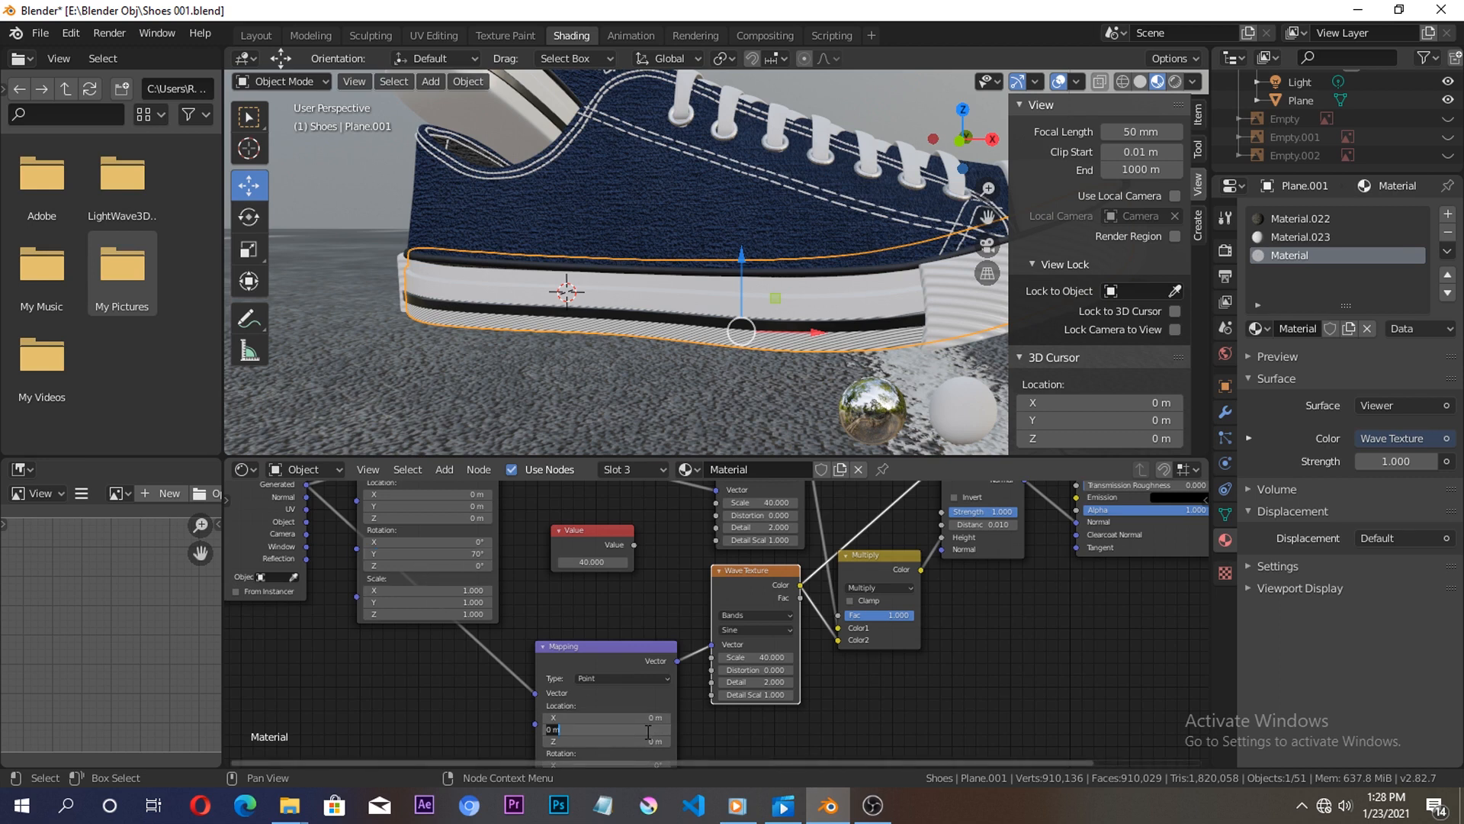
type("-70")
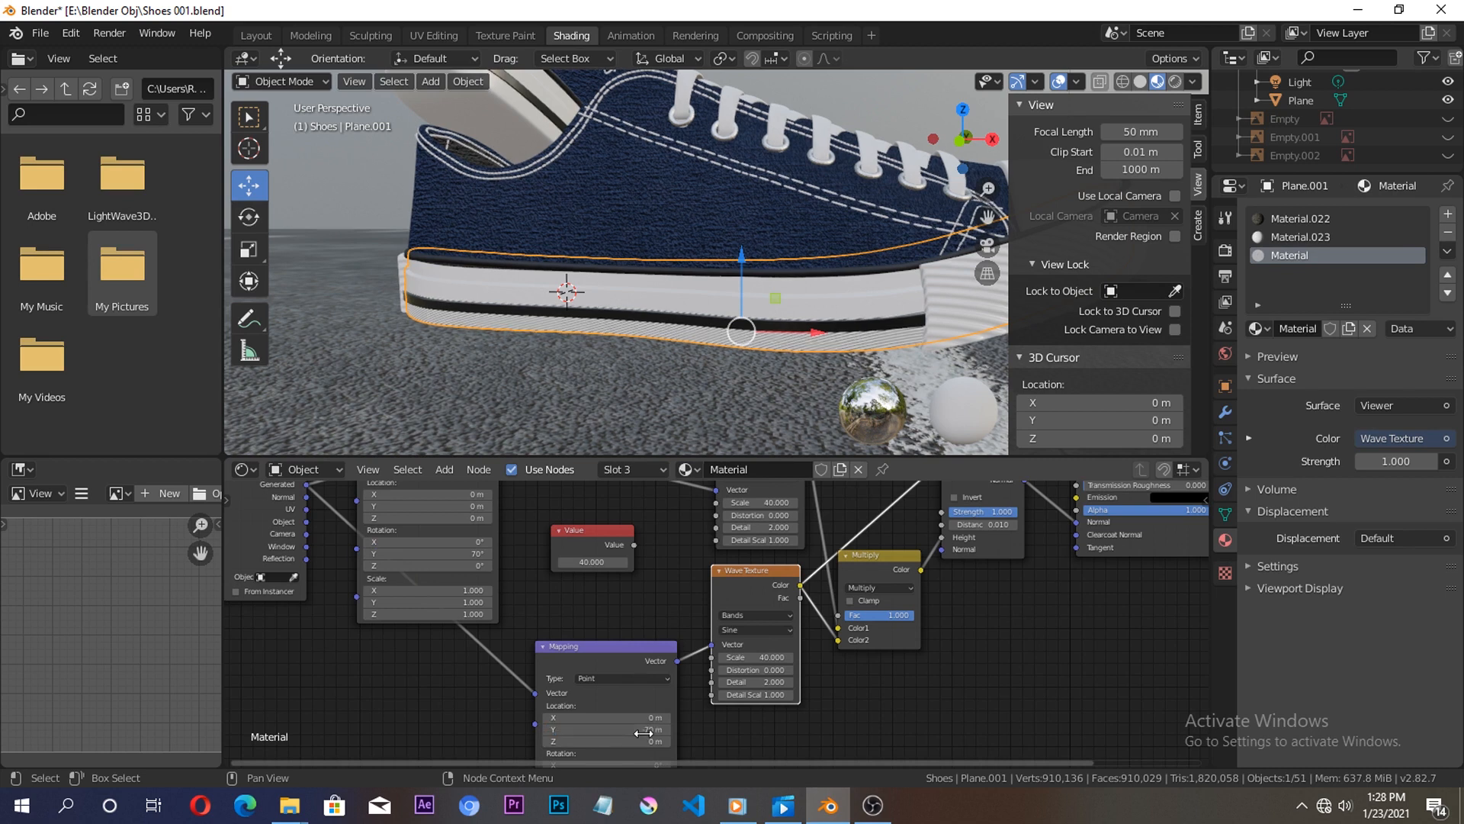
key("Return")
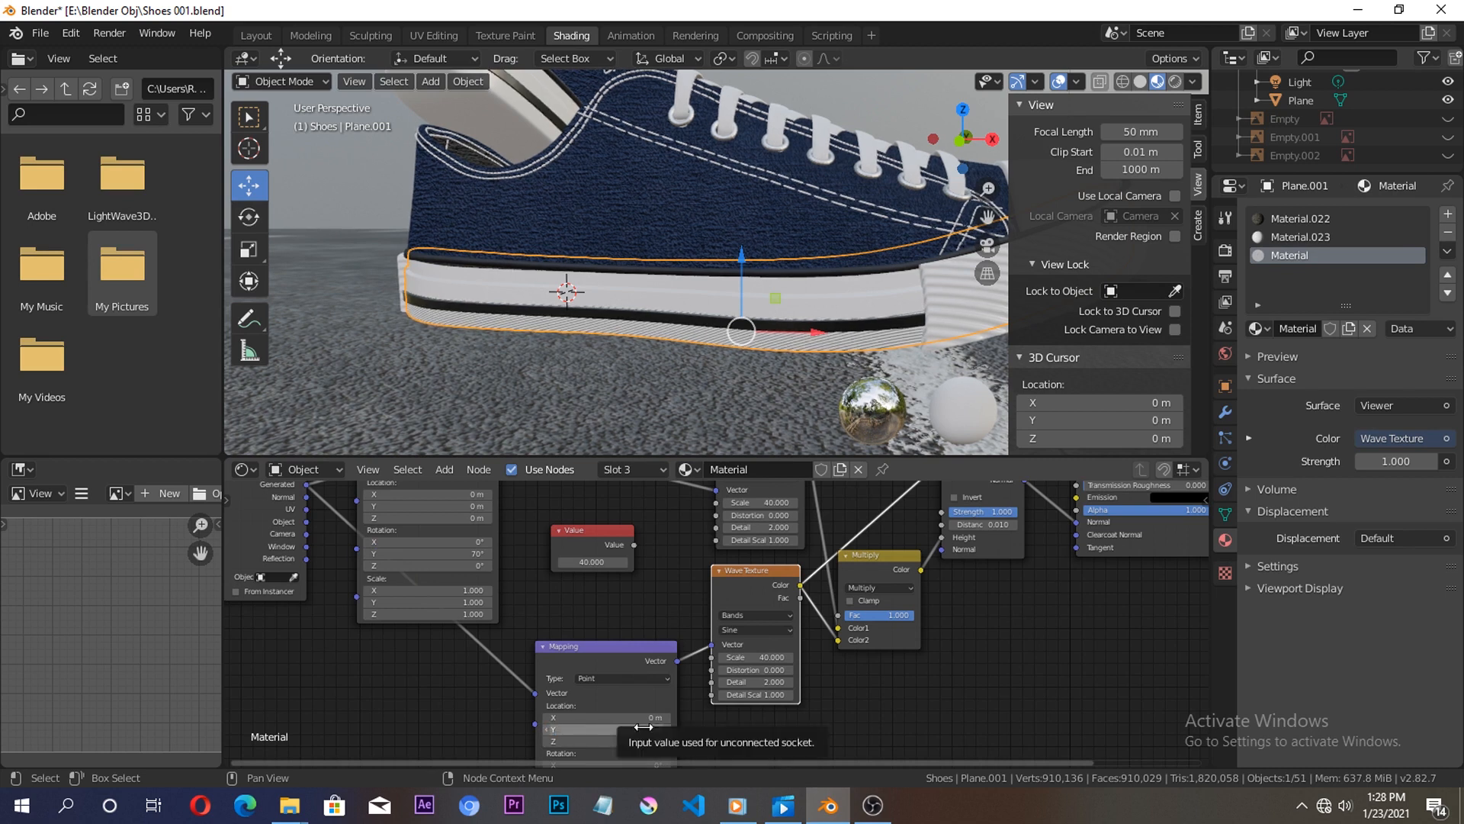
left_click(879, 557, "ctrl+shift")
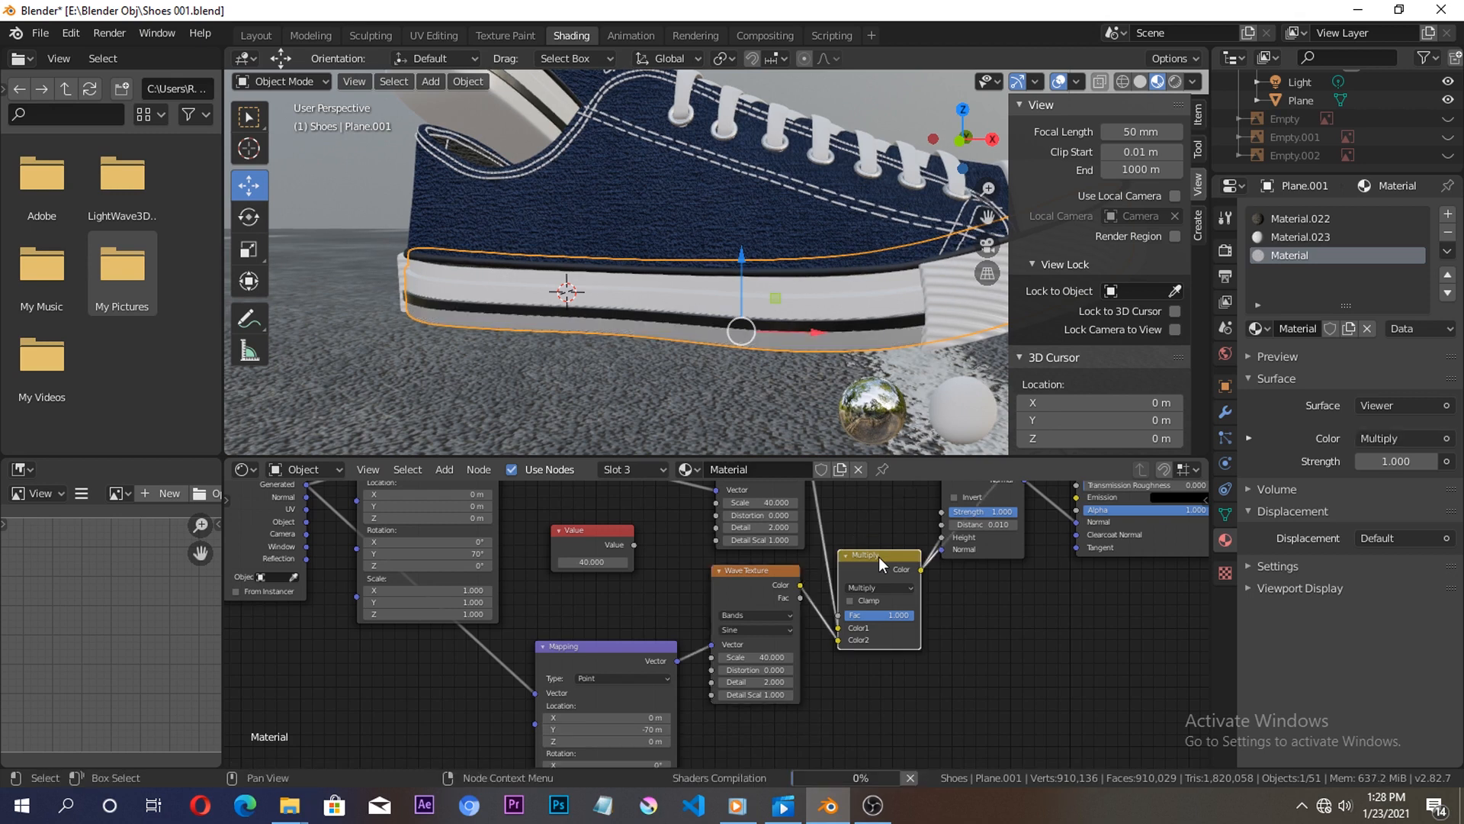
left_click(651, 729)
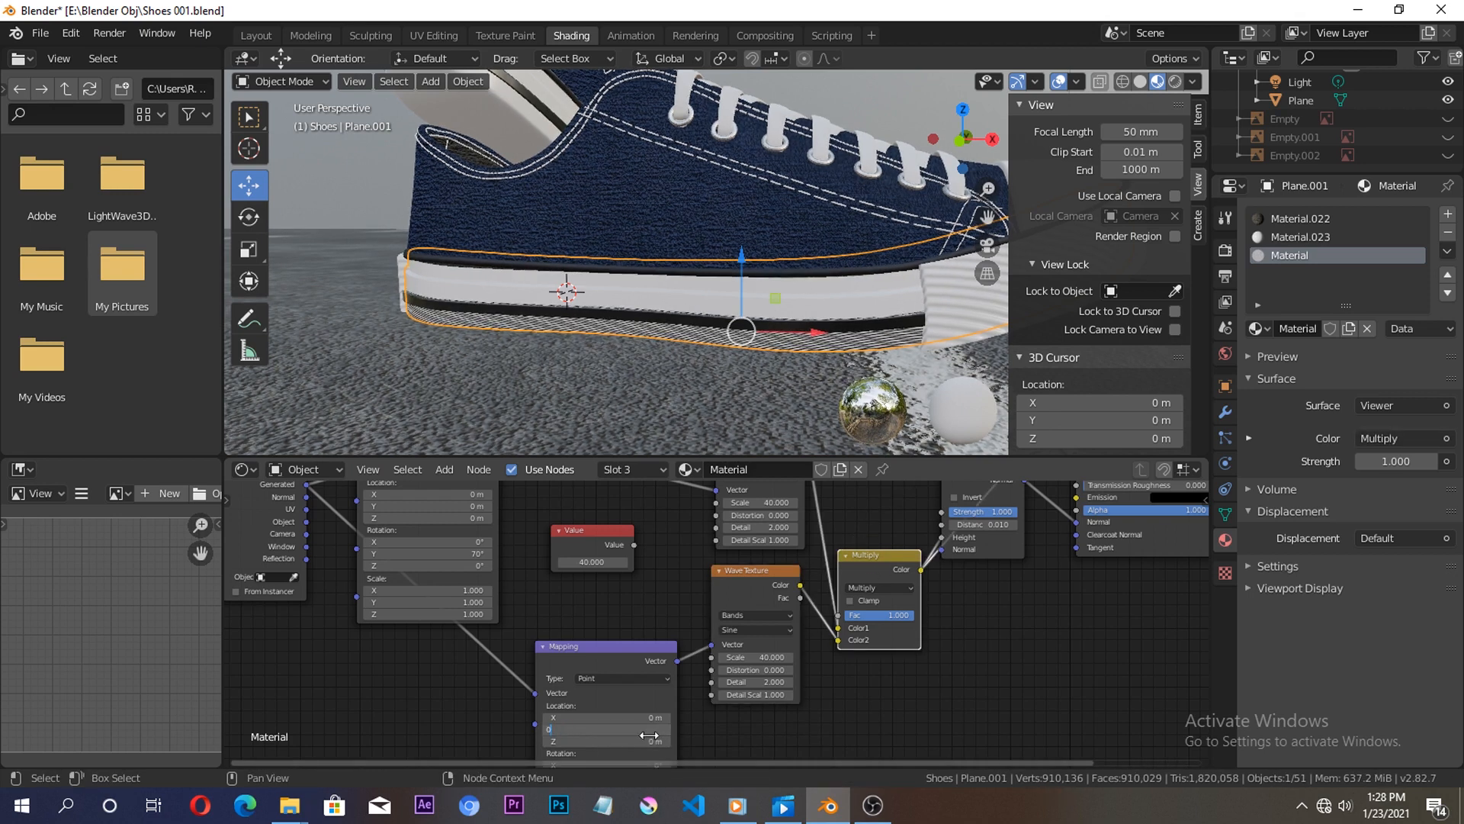
key("Return")
Set the lower Mapping's Y rotation to -70° and look closely at the pattern along the sole.
middle_click_drag(639, 660, 646, 578)
left_click(663, 695)
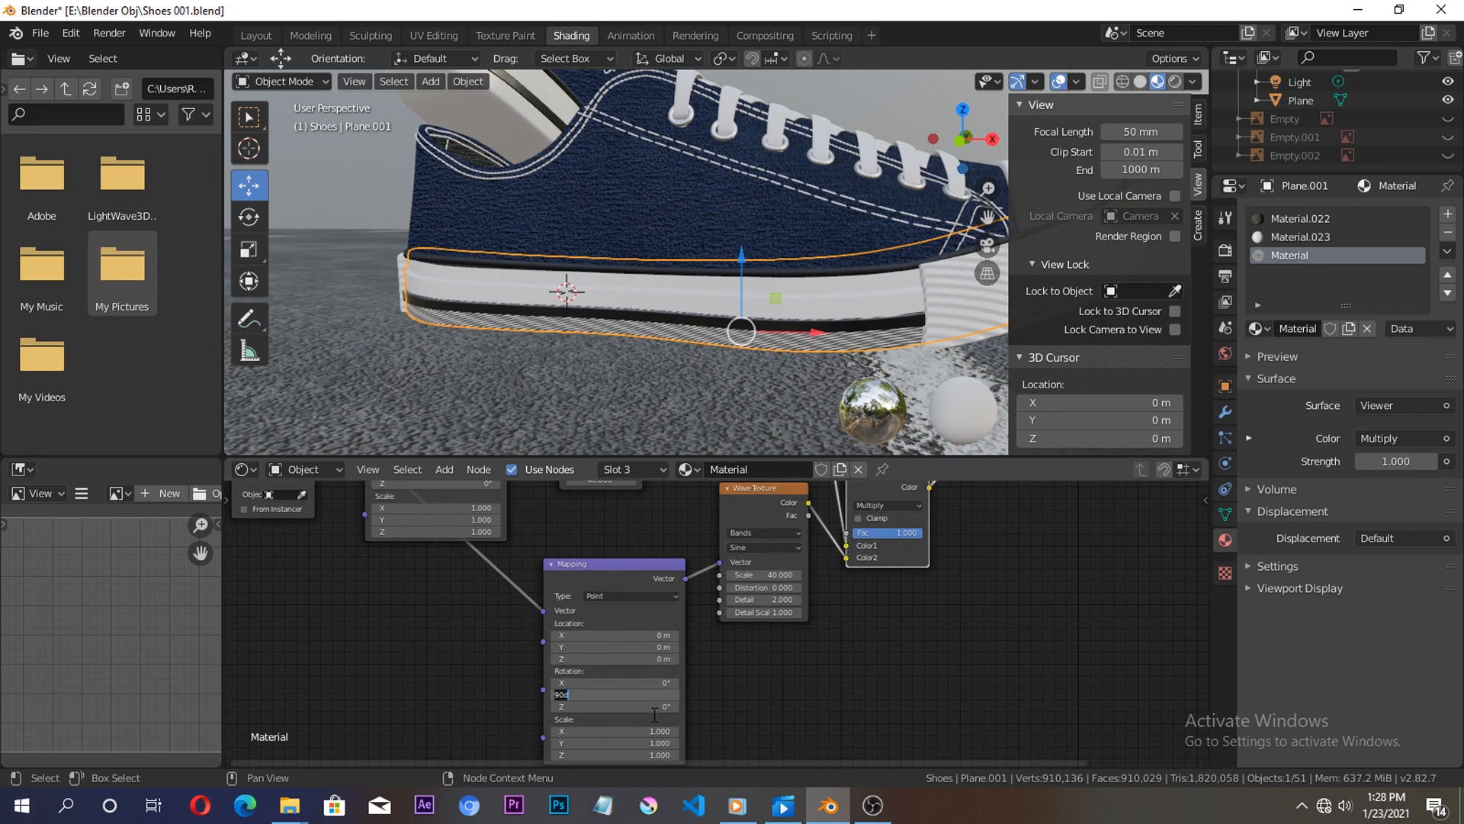
key("BackSpace")
key("Return")
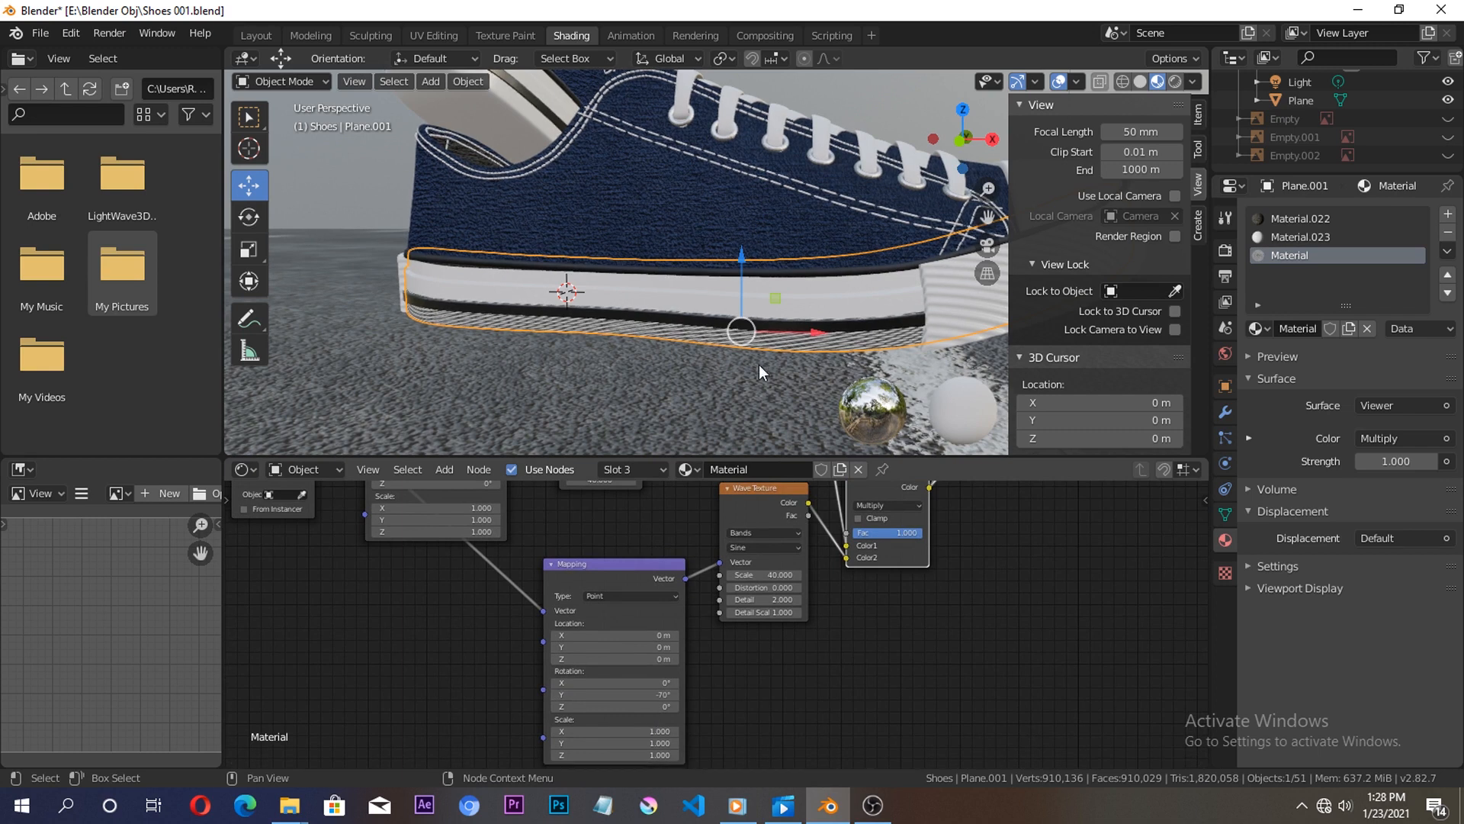
scroll(758, 377, "up", 3)
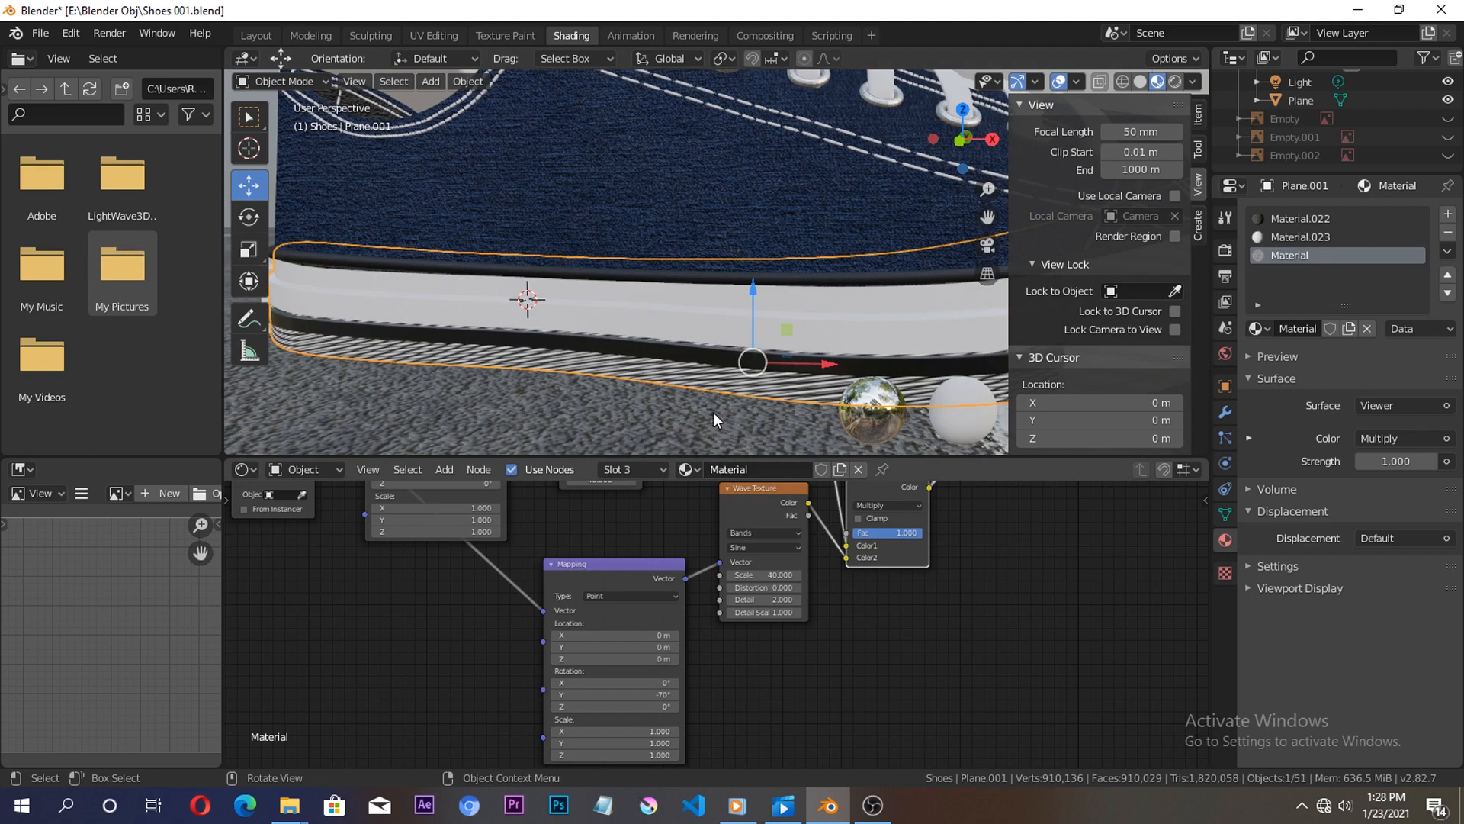
Preview the lower Wave Texture on the sole and set the lower Mapping's Y rotation to -60°.
left_click_drag(663, 694, 640, 694)
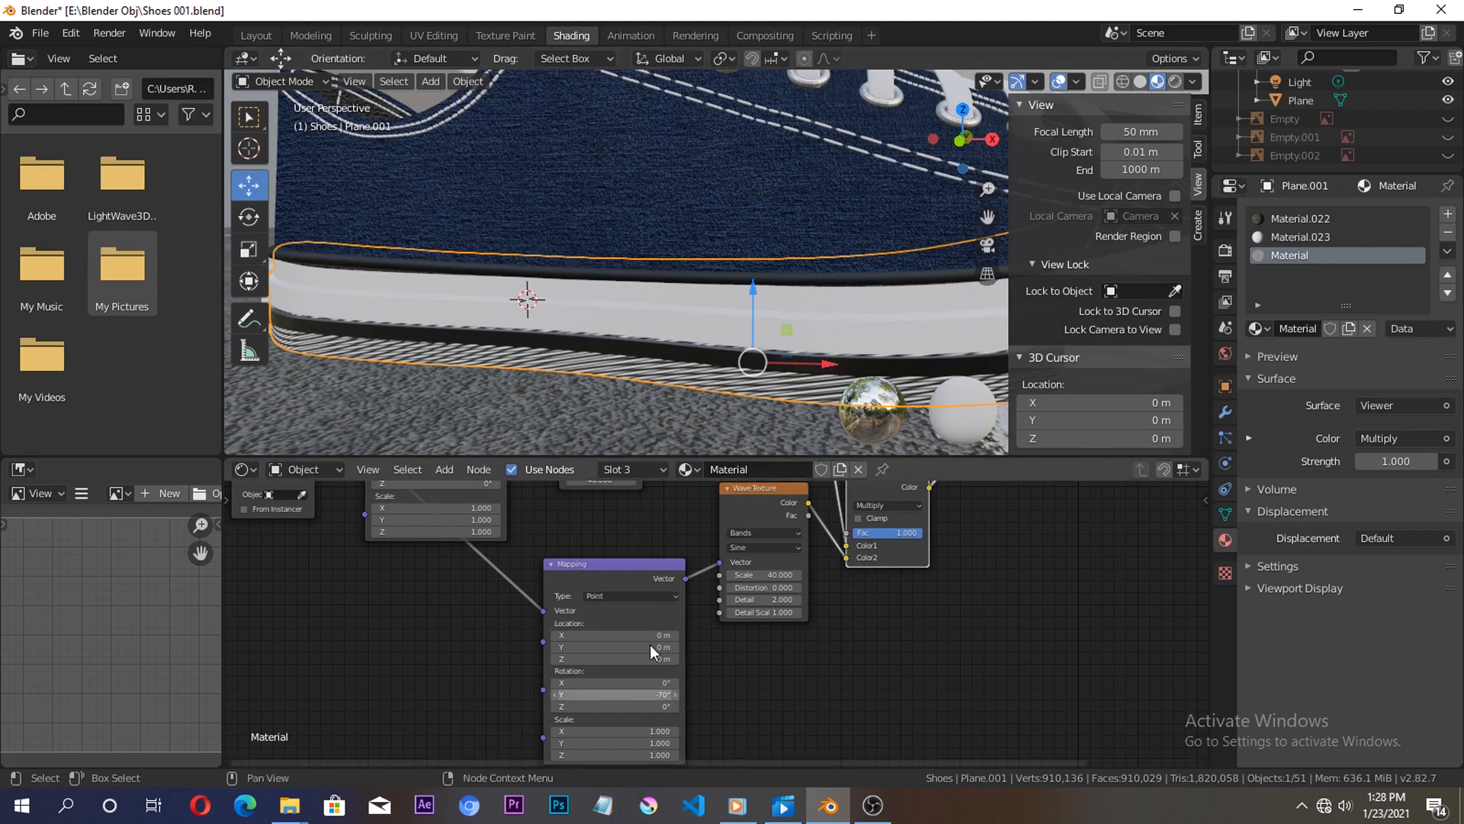
left_click(750, 492, "ctrl+shift")
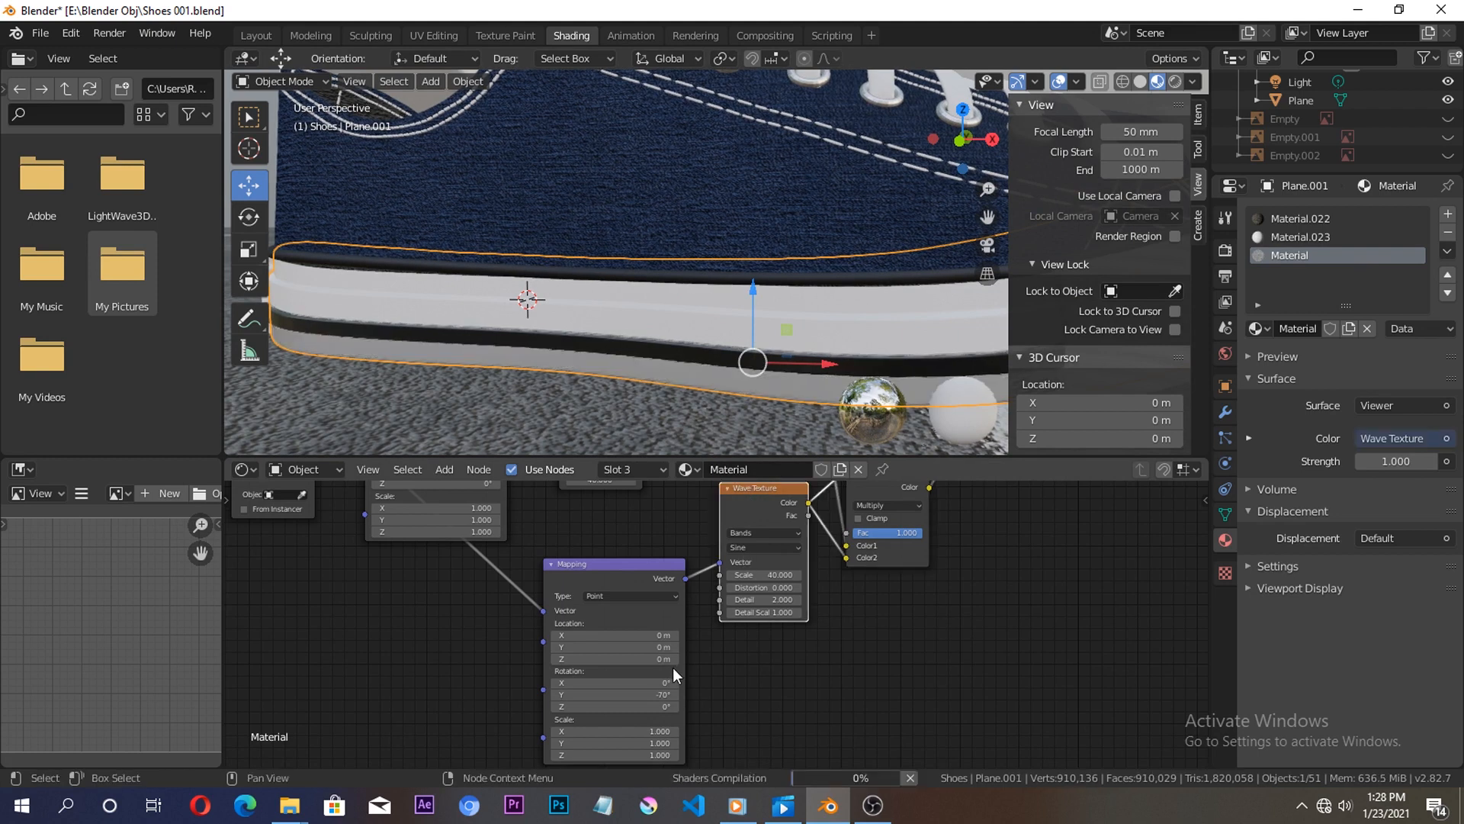
mouse_move(668, 697)
left_mouse_down()
mouse_move(651, 697)
mouse_move(703, 696)
mouse_move(686, 697)
left_mouse_up()
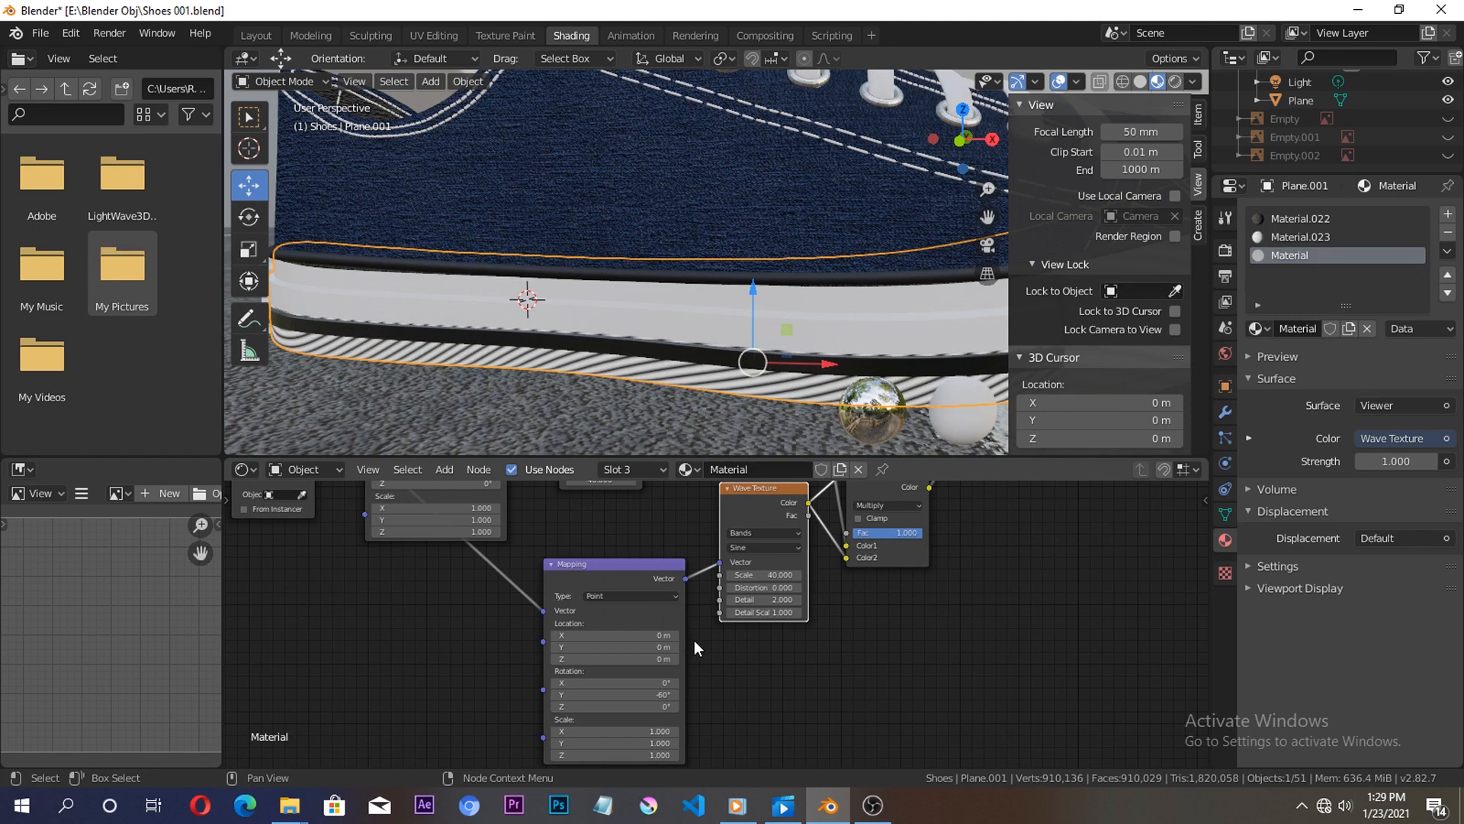
With the upper Wave Texture previewed on the sole, set its scale to 22.7 and the upper Mapping's Y rotation to 69.5°.
middle_click_drag(765, 660, 793, 546)
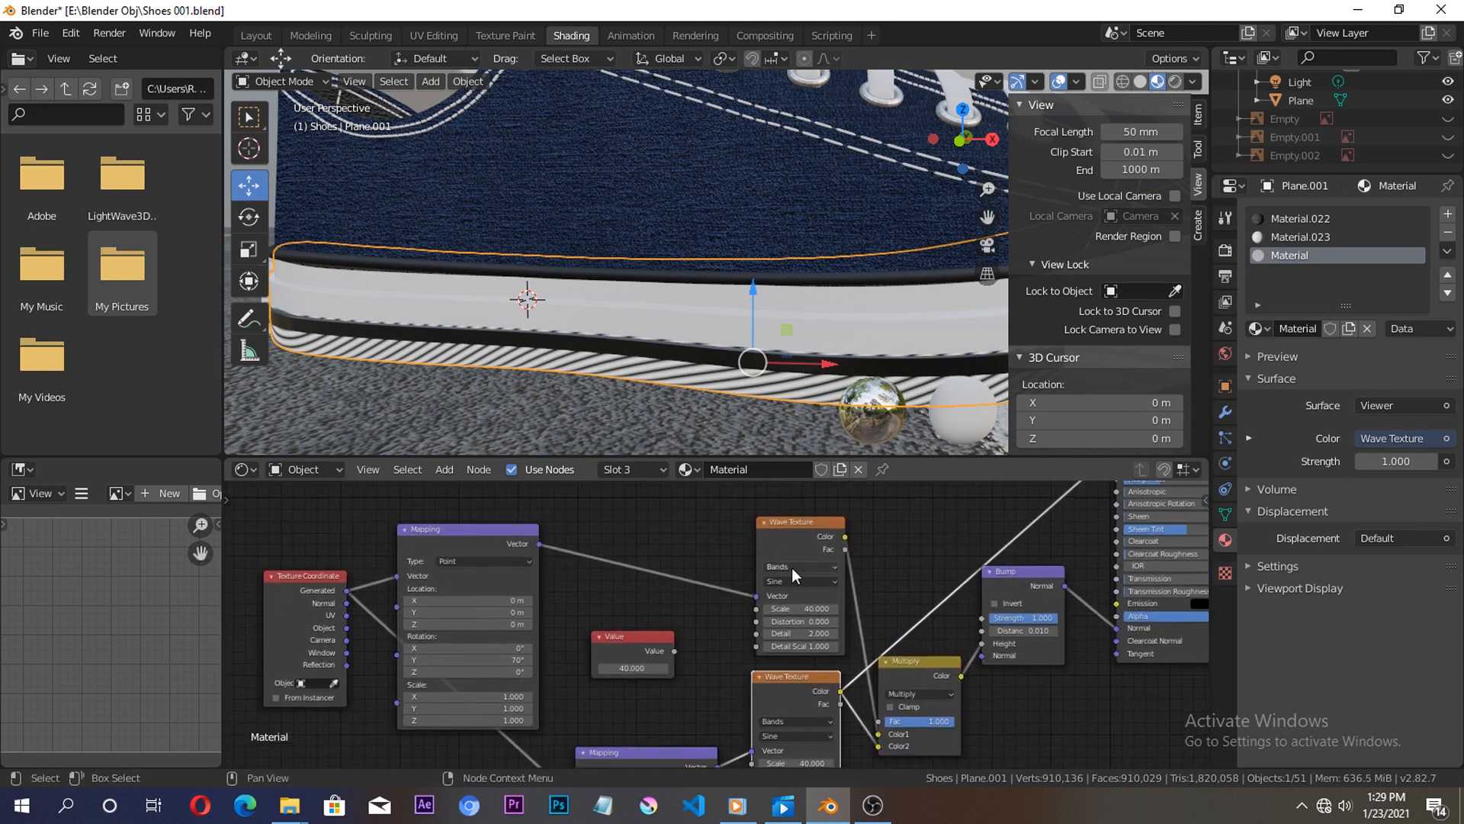
left_click(790, 521, "ctrl+shift")
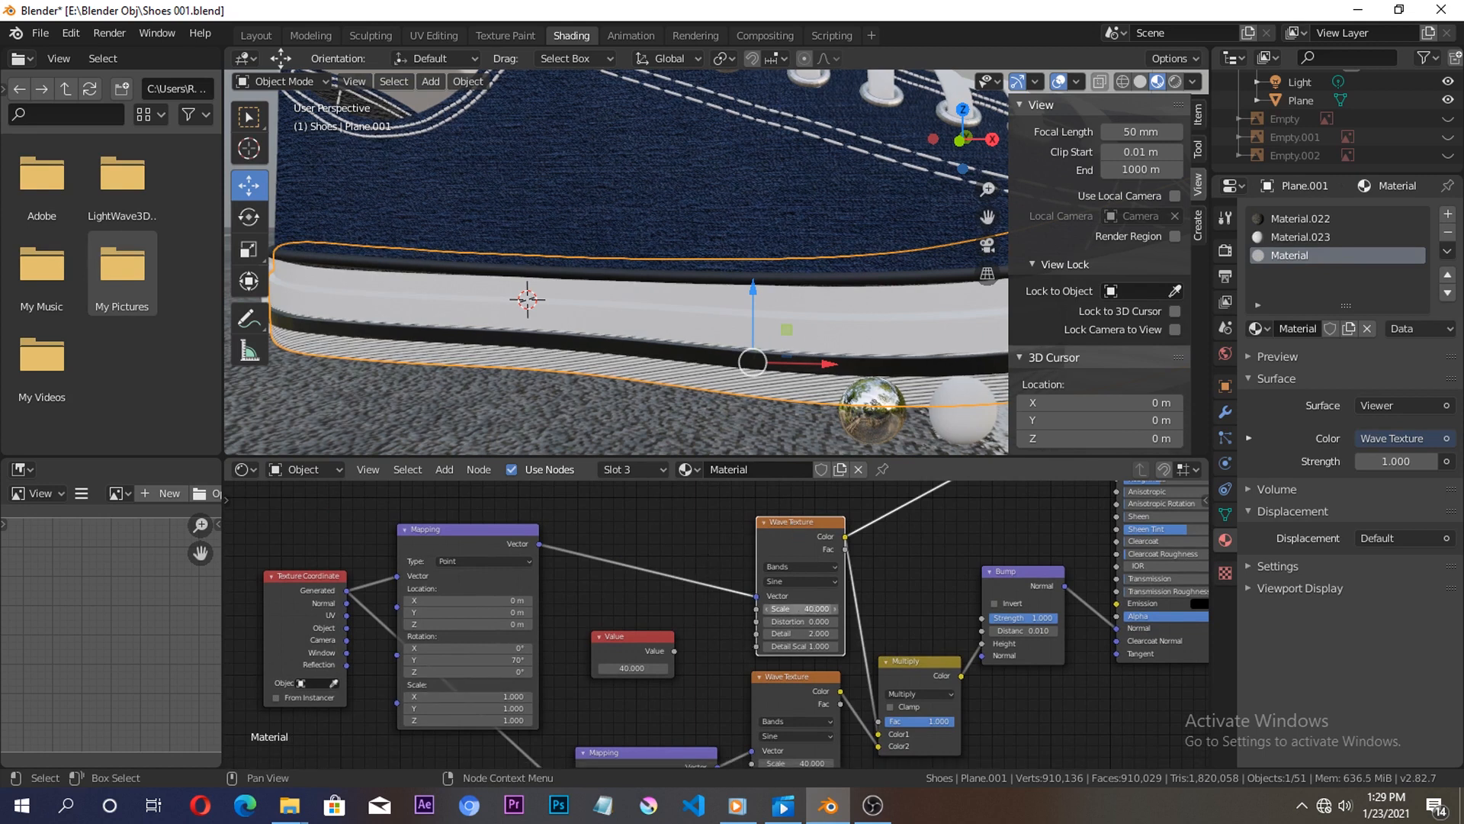
left_click(807, 609)
left_click(620, 720)
middle_click_drag(588, 588, 631, 579)
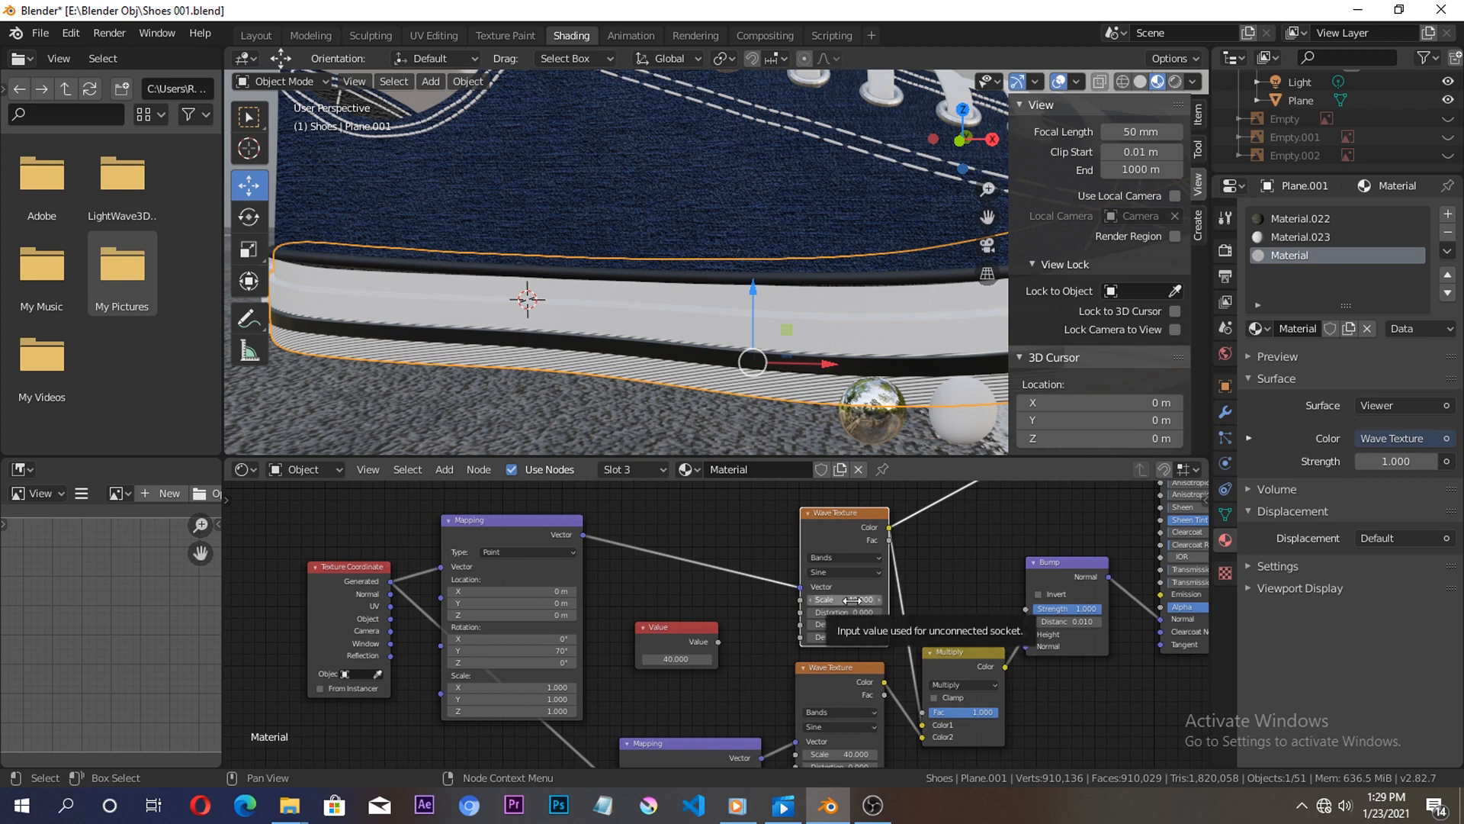
mouse_move(852, 600)
left_mouse_down()
mouse_move(825, 600)
mouse_move(842, 605)
left_mouse_up()
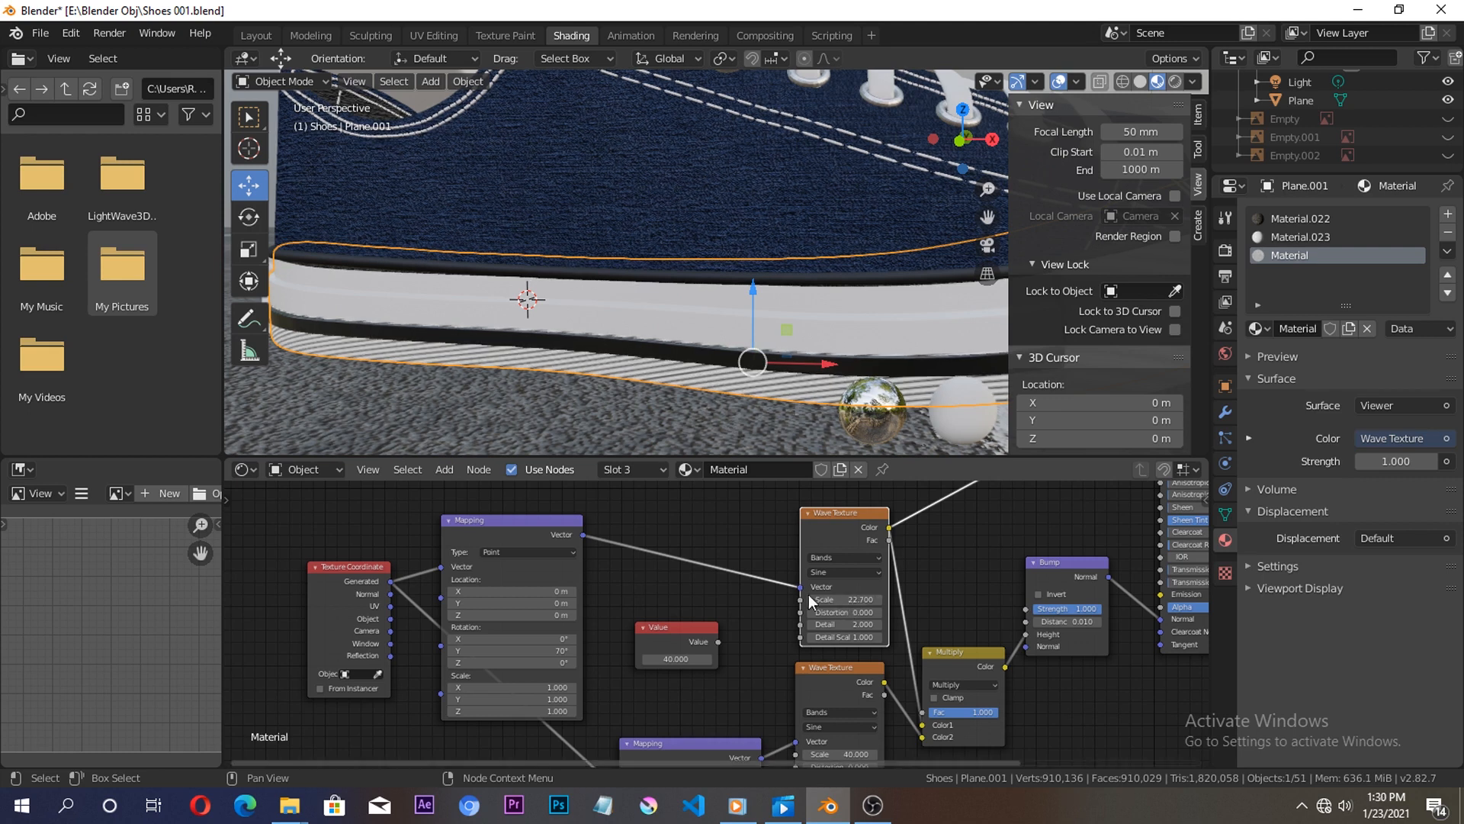
left_click_drag(556, 653, 555, 653)
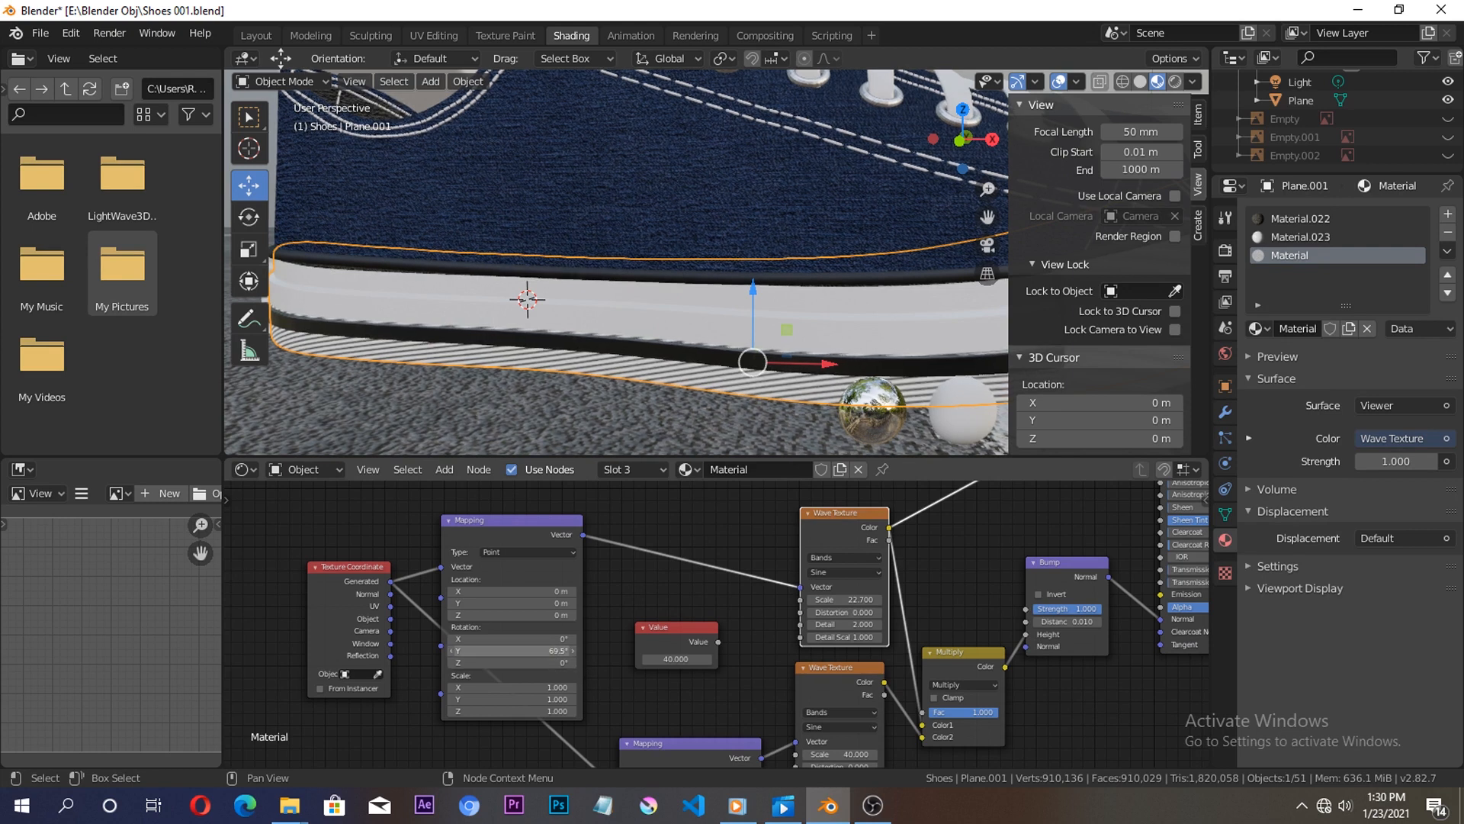
With the lower Wave Texture previewed on the sole, set the lower Mapping's Y rotation to 165° and the texture's scale to 46.4.
left_click(839, 673, "ctrl+shift")
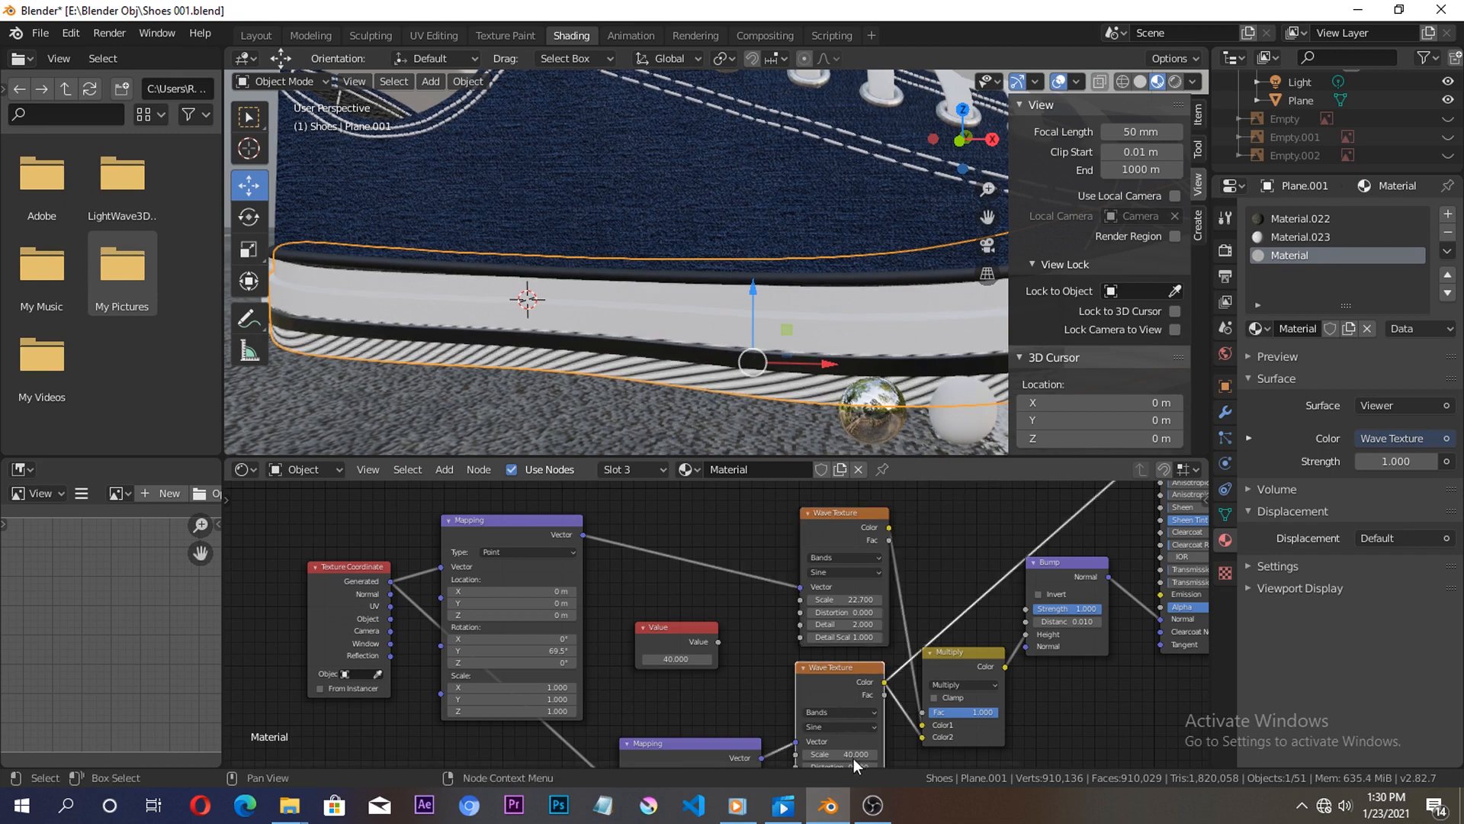
mouse_move(839, 753)
left_mouse_down()
mouse_move(908, 753)
mouse_move(822, 740)
left_mouse_up()
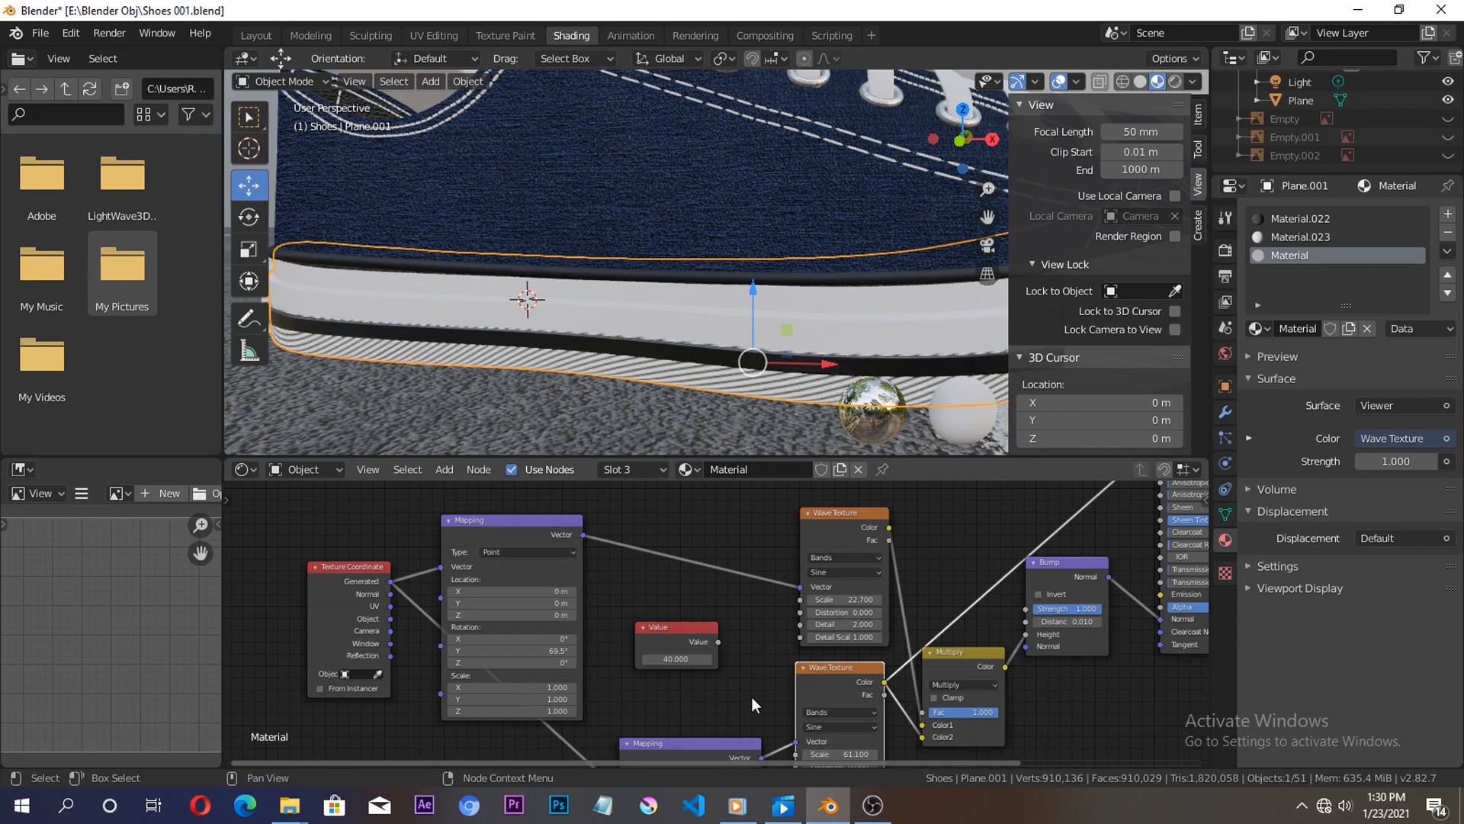
middle_click_drag(752, 697, 712, 523)
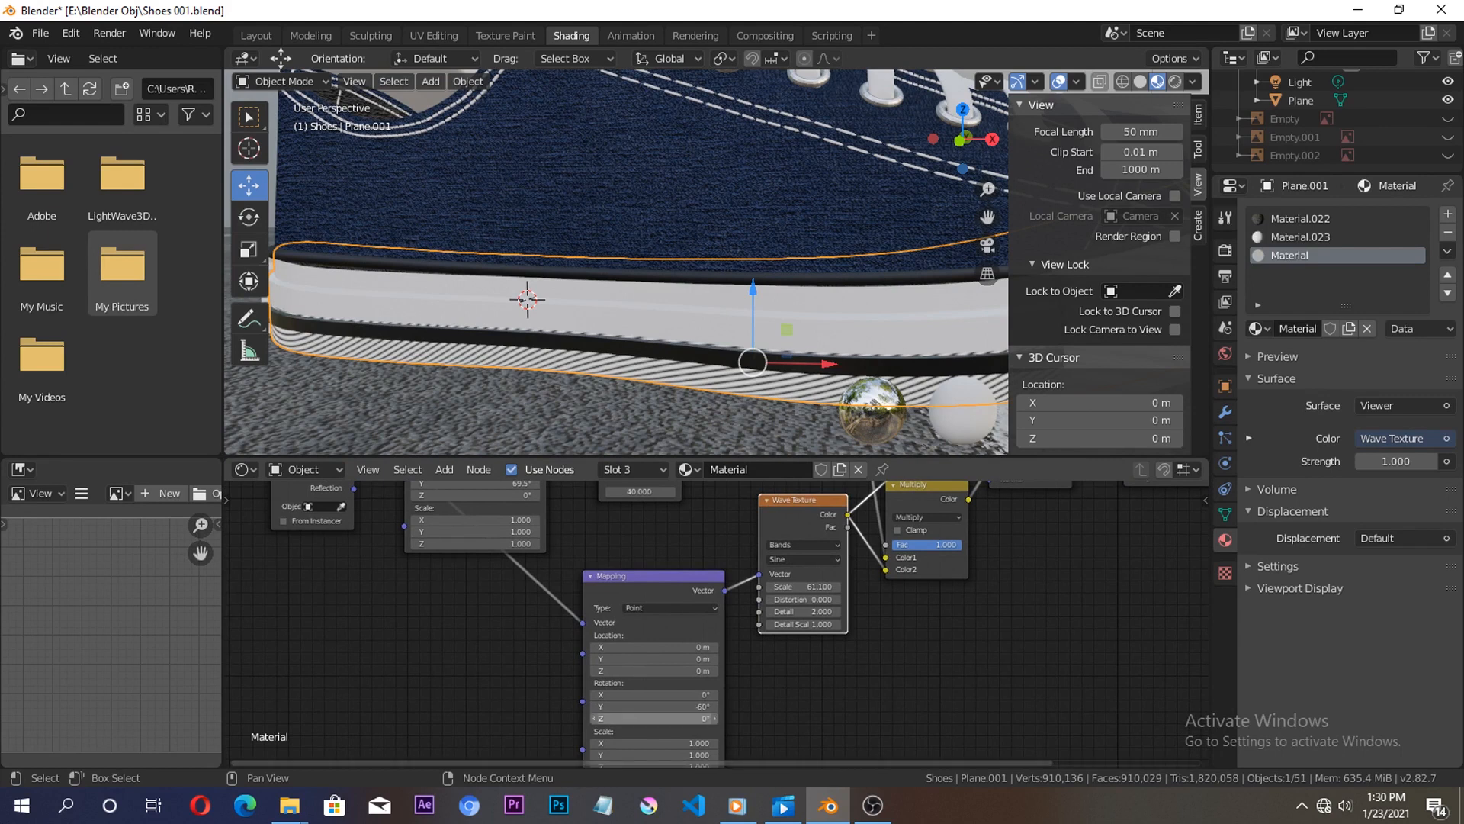
mouse_move(699, 707)
left_mouse_down()
mouse_move(671, 706)
mouse_move(812, 706)
mouse_move(694, 711)
left_mouse_up()
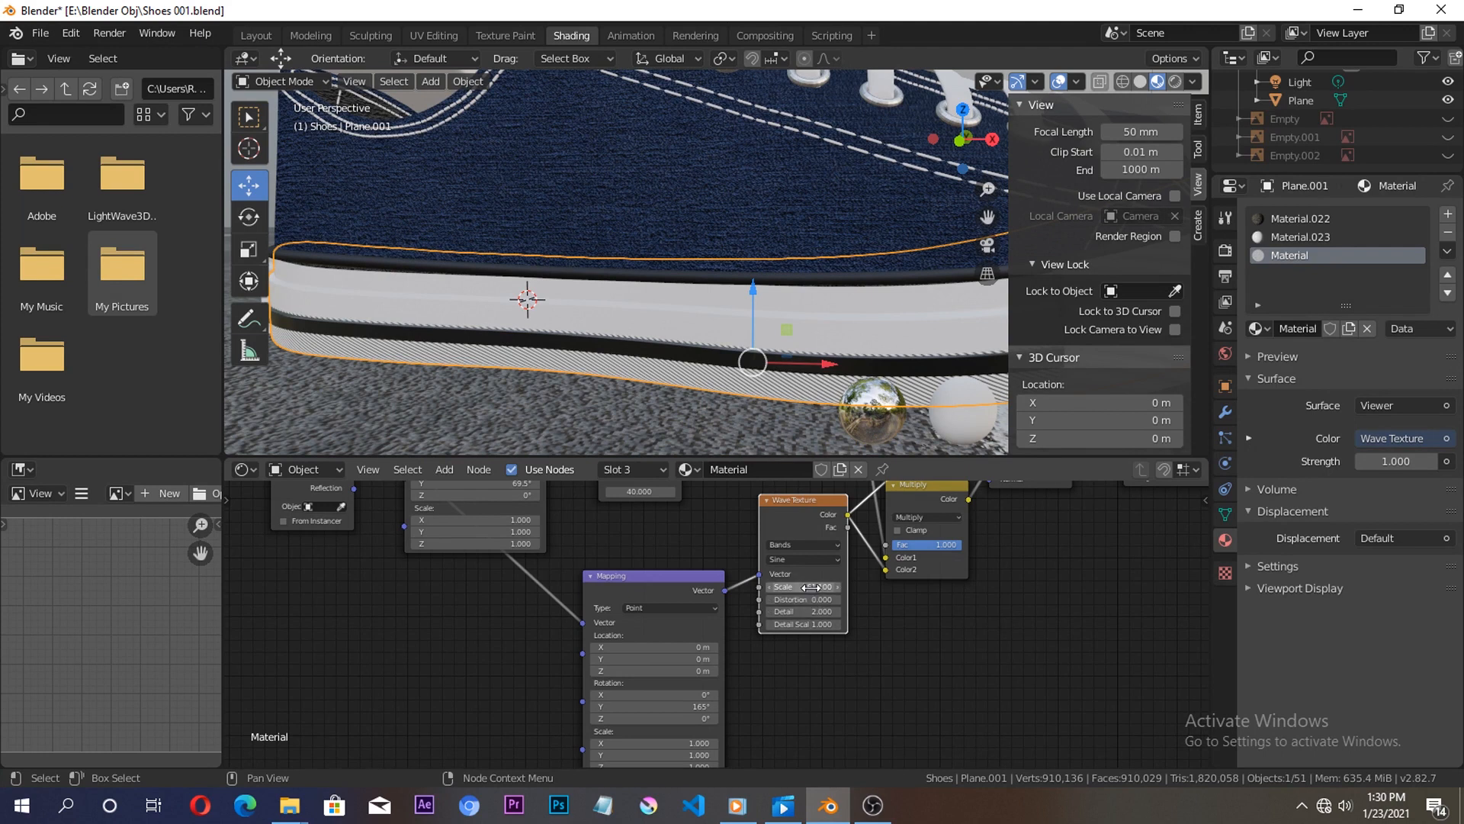
left_click_drag(804, 587, 808, 588)
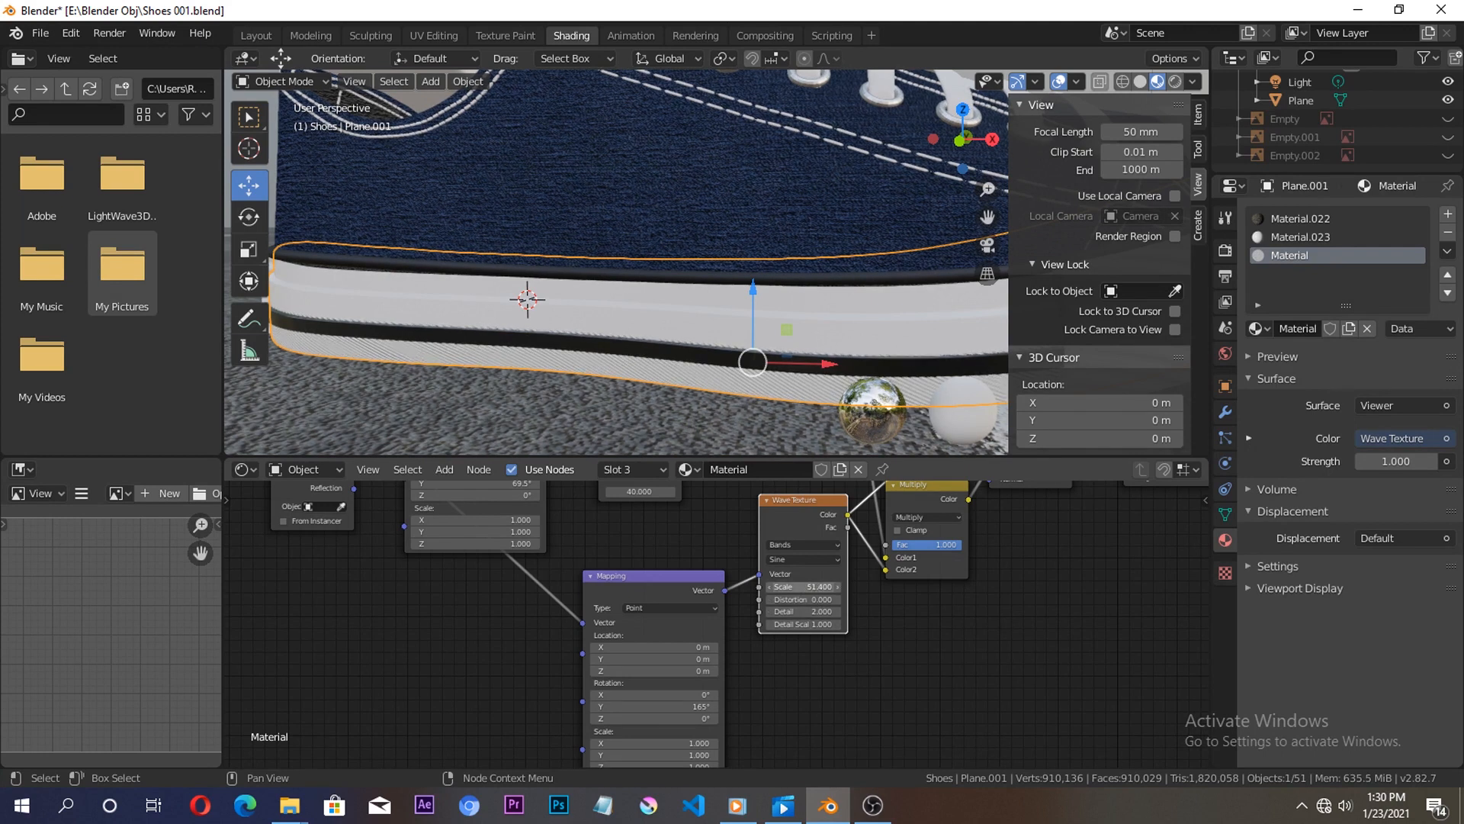
mouse_move(804, 587)
left_mouse_down()
mouse_move(786, 587)
mouse_move(816, 591)
left_mouse_up()
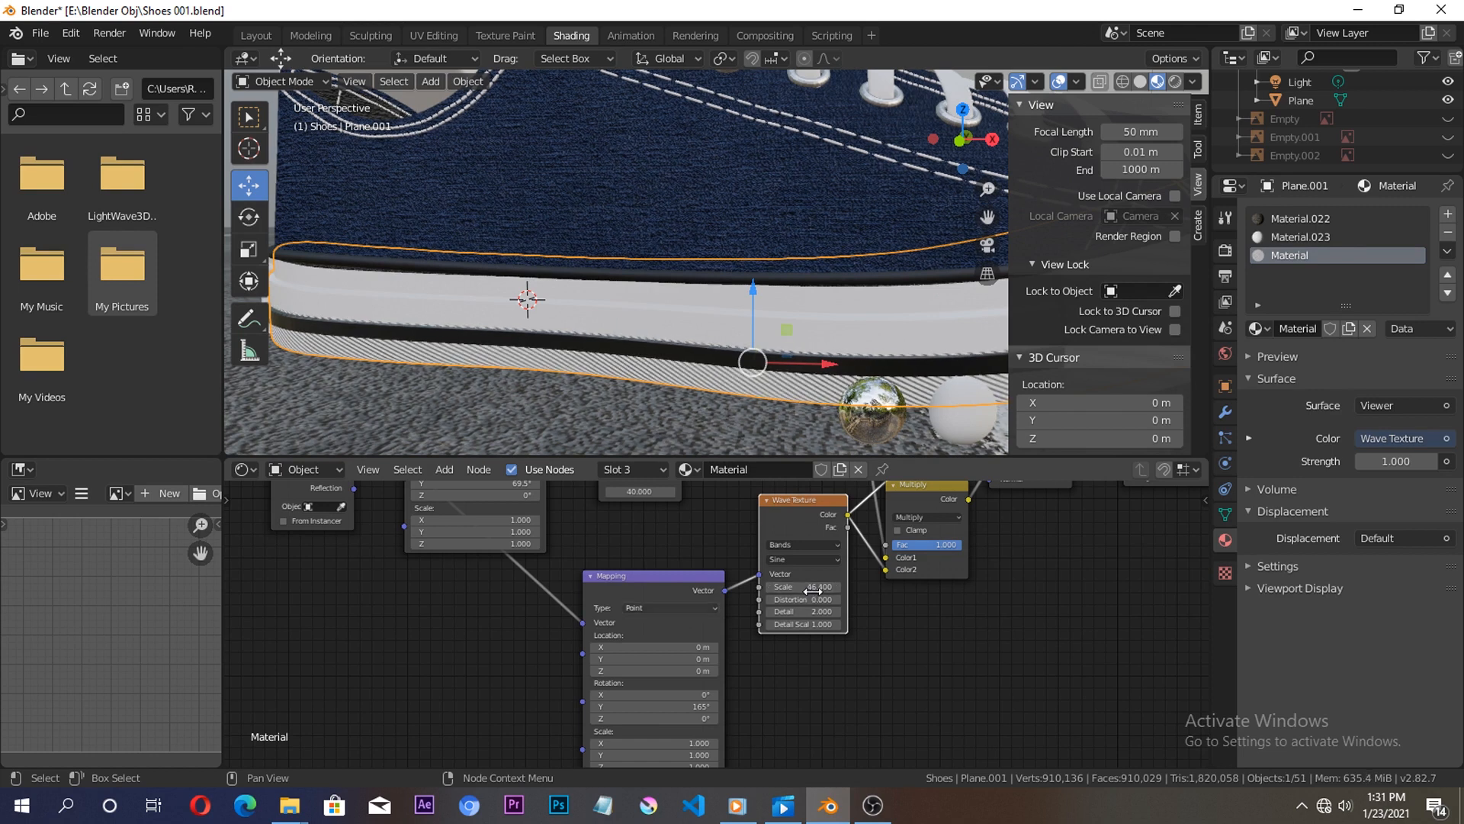
With the upper Wave Texture previewed on the sole, set its scale to 30.7 and the upper Mapping's Y rotation to 78.7°.
middle_click_drag(740, 535, 736, 662)
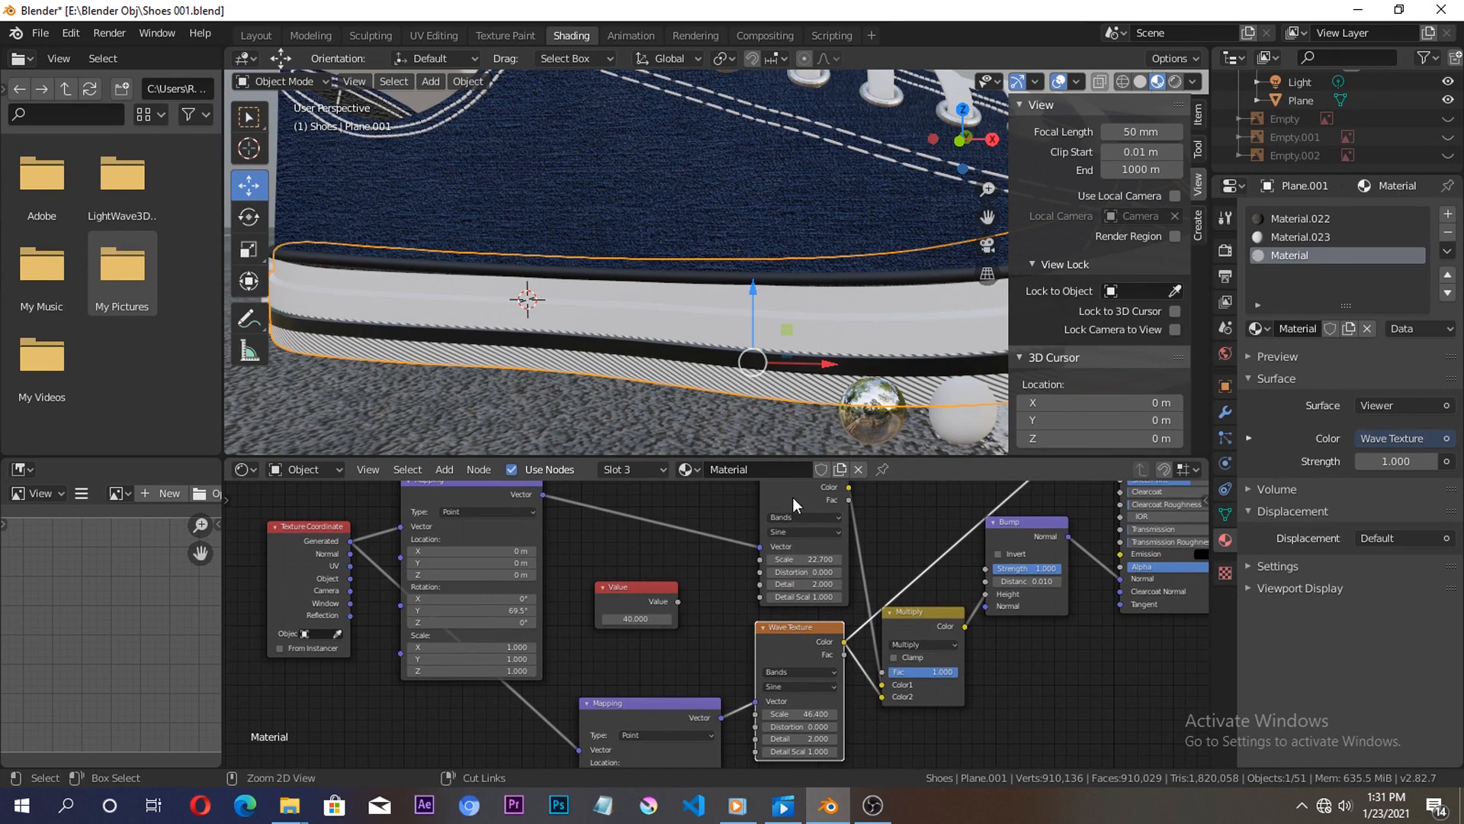
left_click(789, 496, "ctrl+shift")
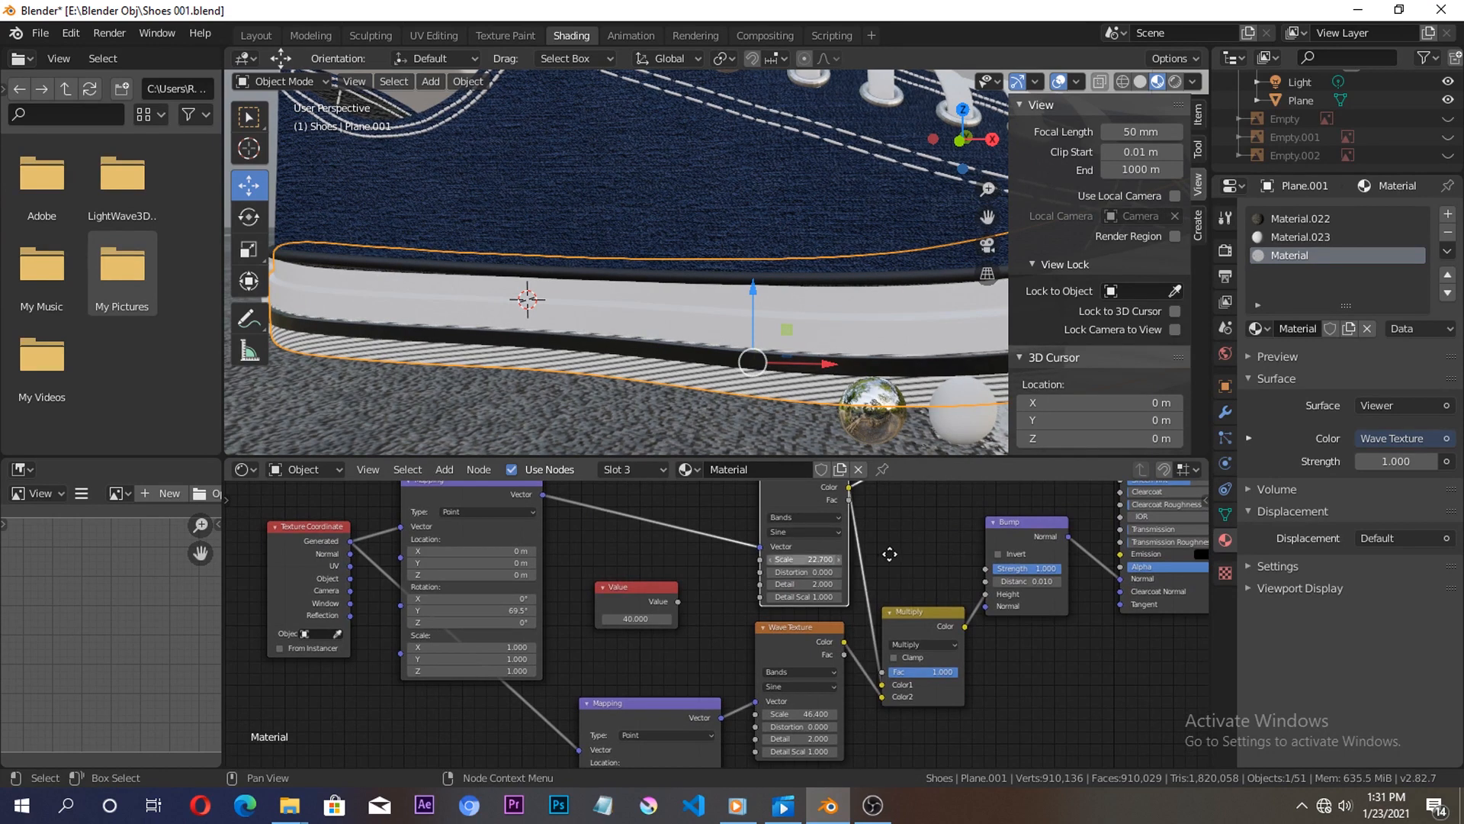
mouse_move(784, 566)
left_mouse_down()
mouse_move(753, 570)
mouse_move(836, 562)
mouse_move(799, 570)
left_mouse_up()
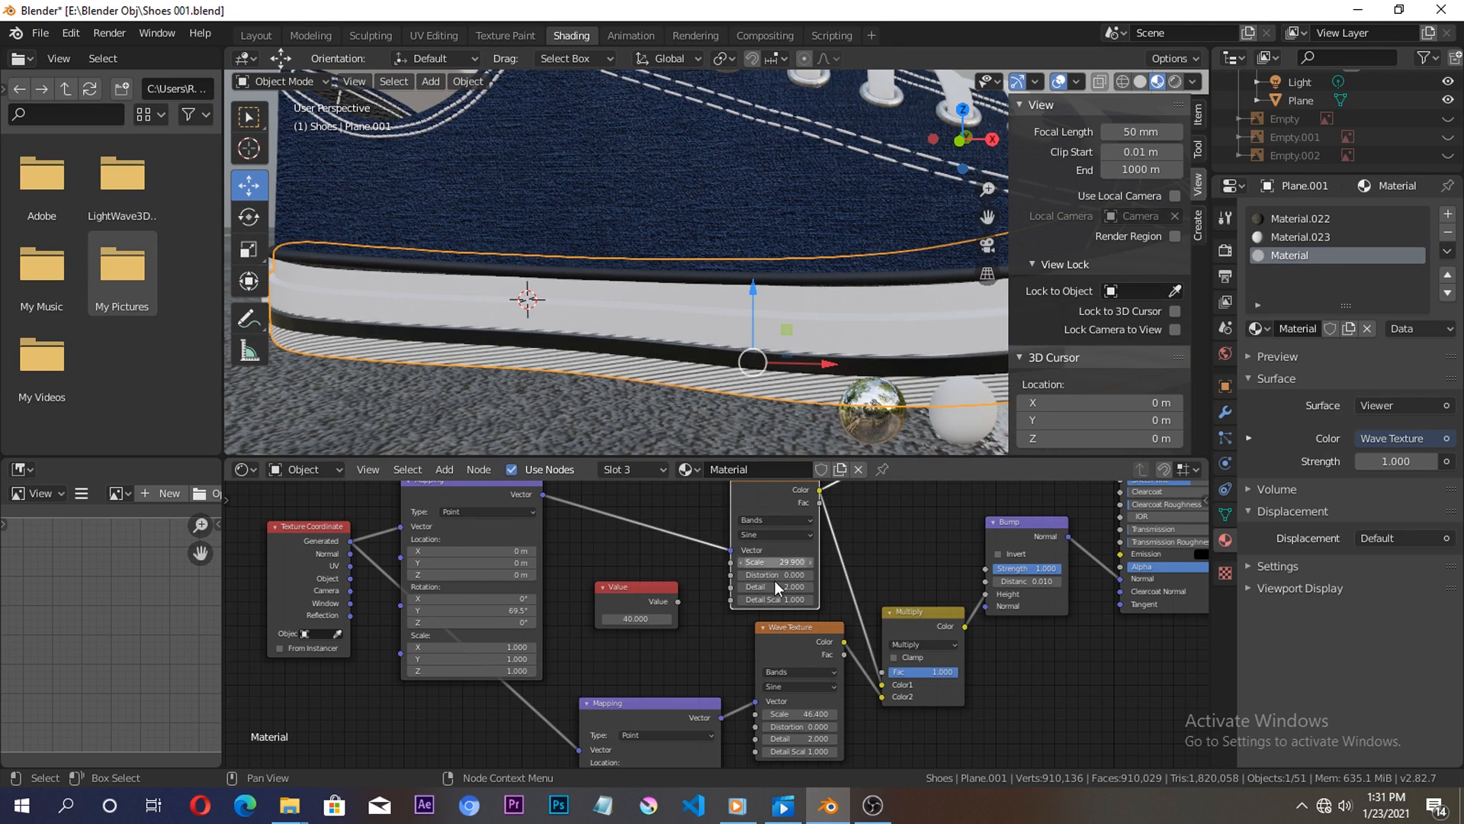
left_click_drag(774, 562, 797, 562)
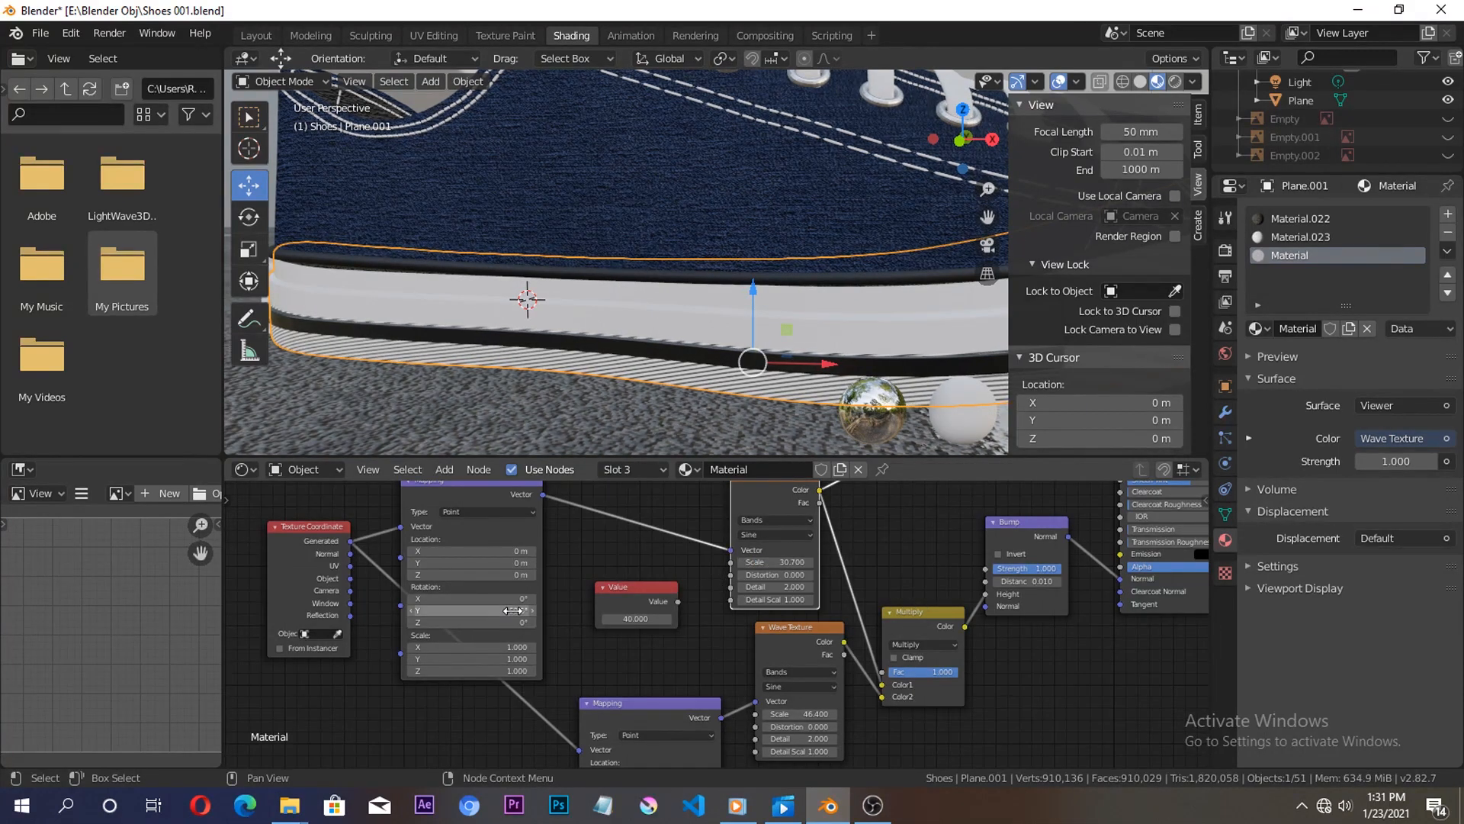
left_click_drag(513, 612, 547, 612)
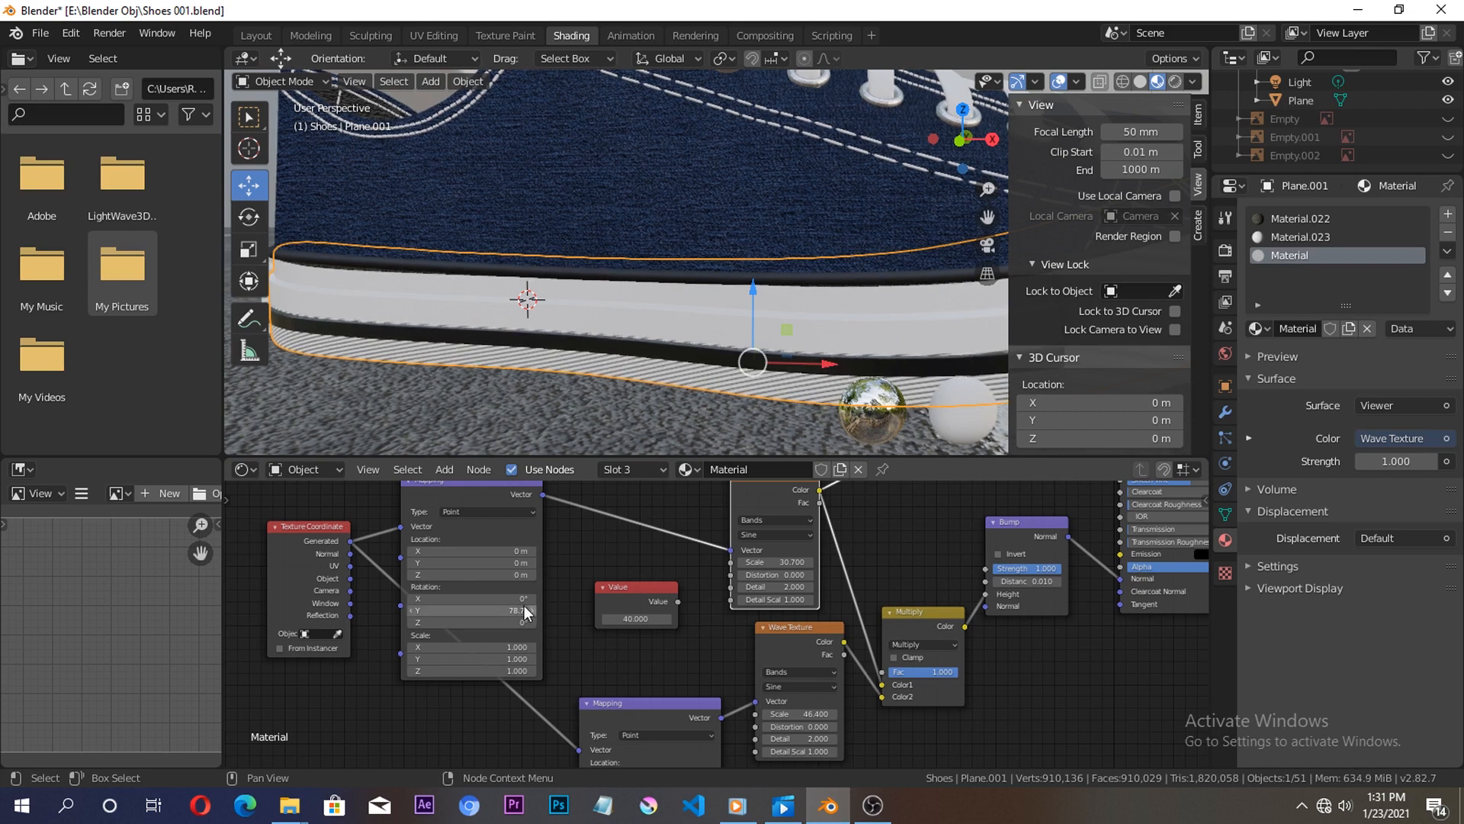
Set the upper Wave Texture's scale to 40 and preview the Multiply node's combined pattern on the sole.
left_click(803, 624, "ctrl+shift")
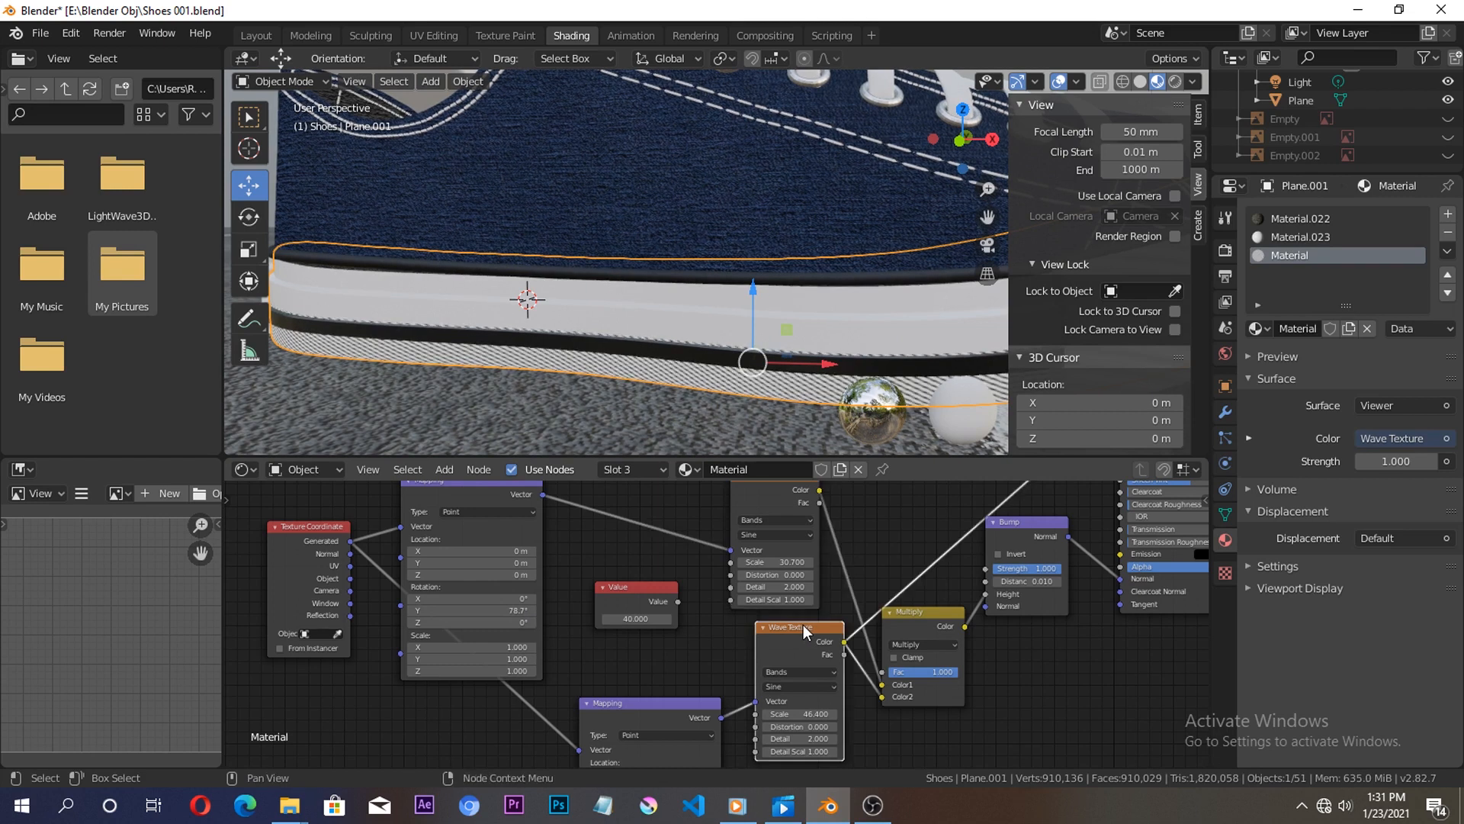
left_click(769, 500, "ctrl+shift")
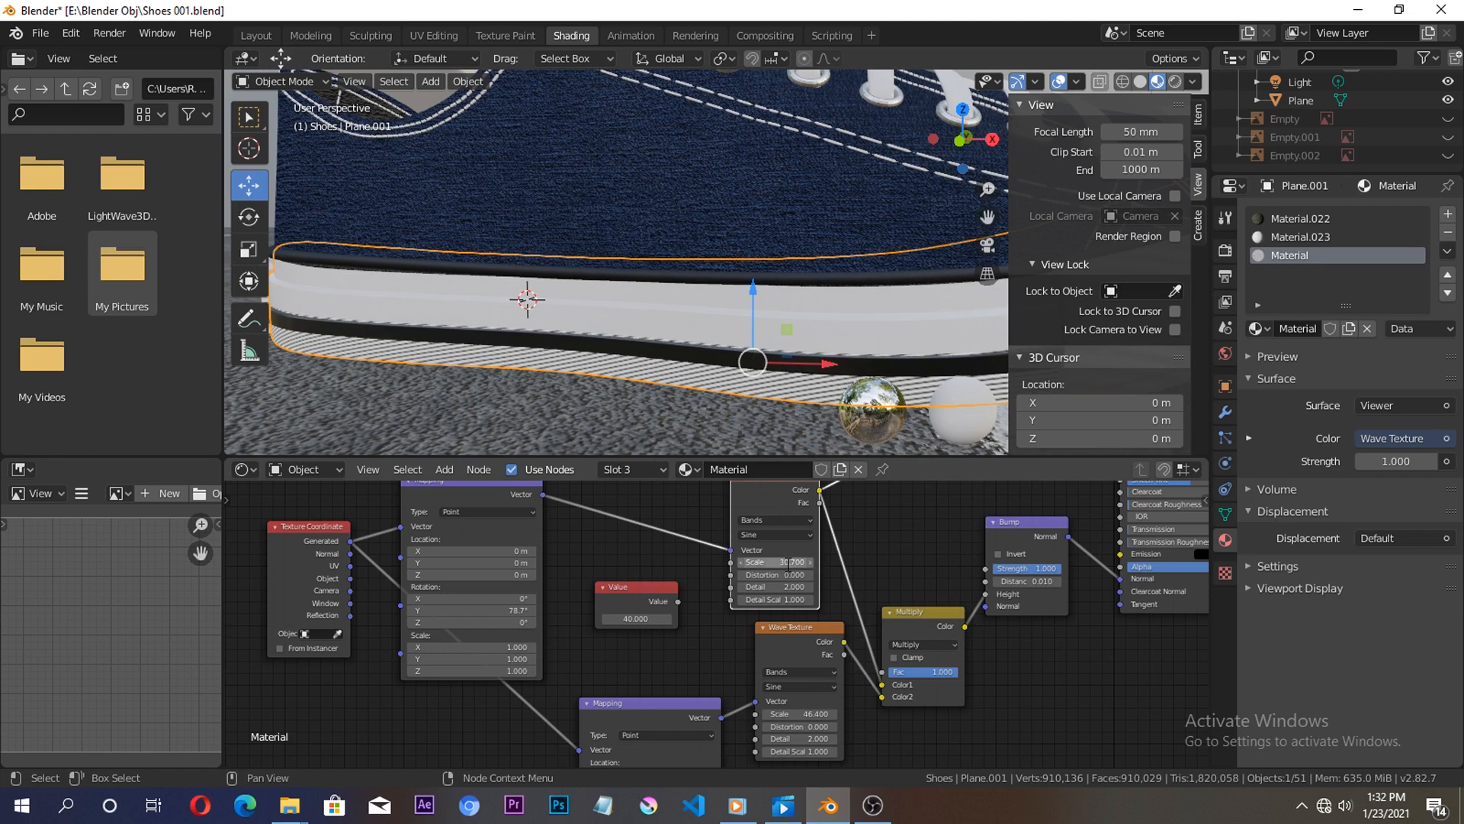
left_click(793, 566)
type("40")
key("Return")
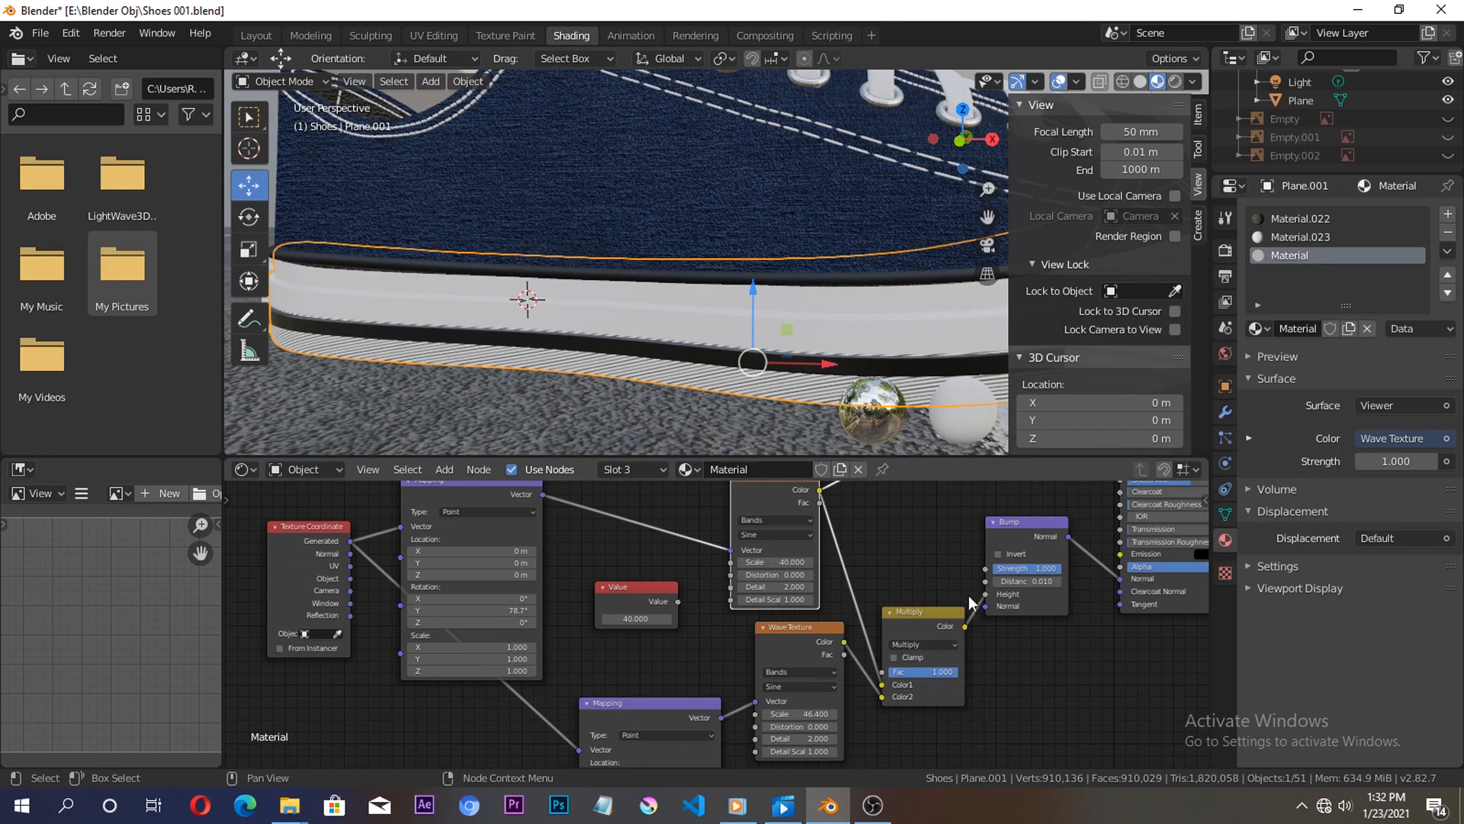
left_click(923, 613, "ctrl+shift")
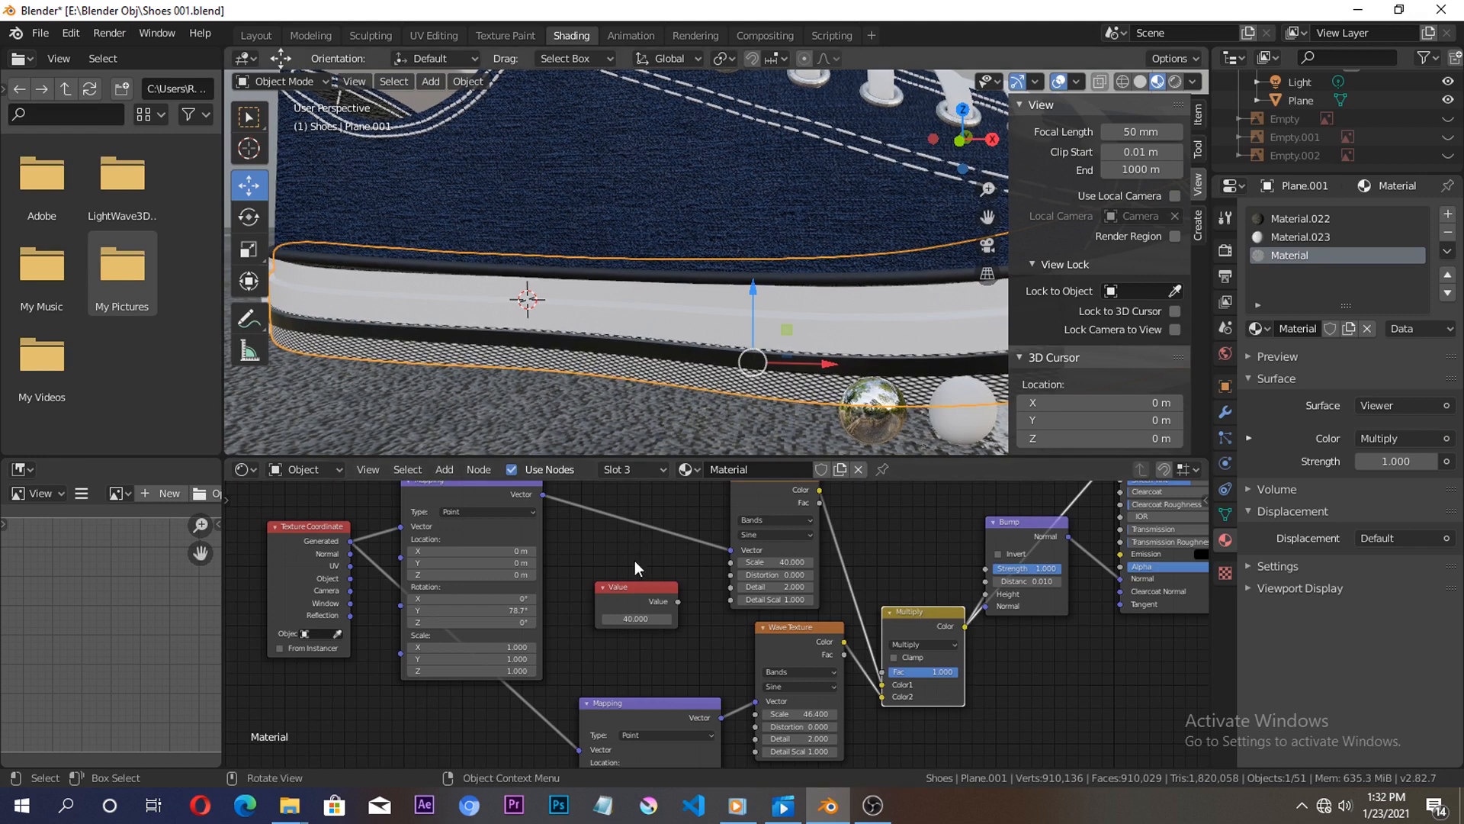
Delete the unused Value node and move the Bump node lower, beside the Multiply node.
scroll(647, 594, "down", 1)
left_click(643, 592)
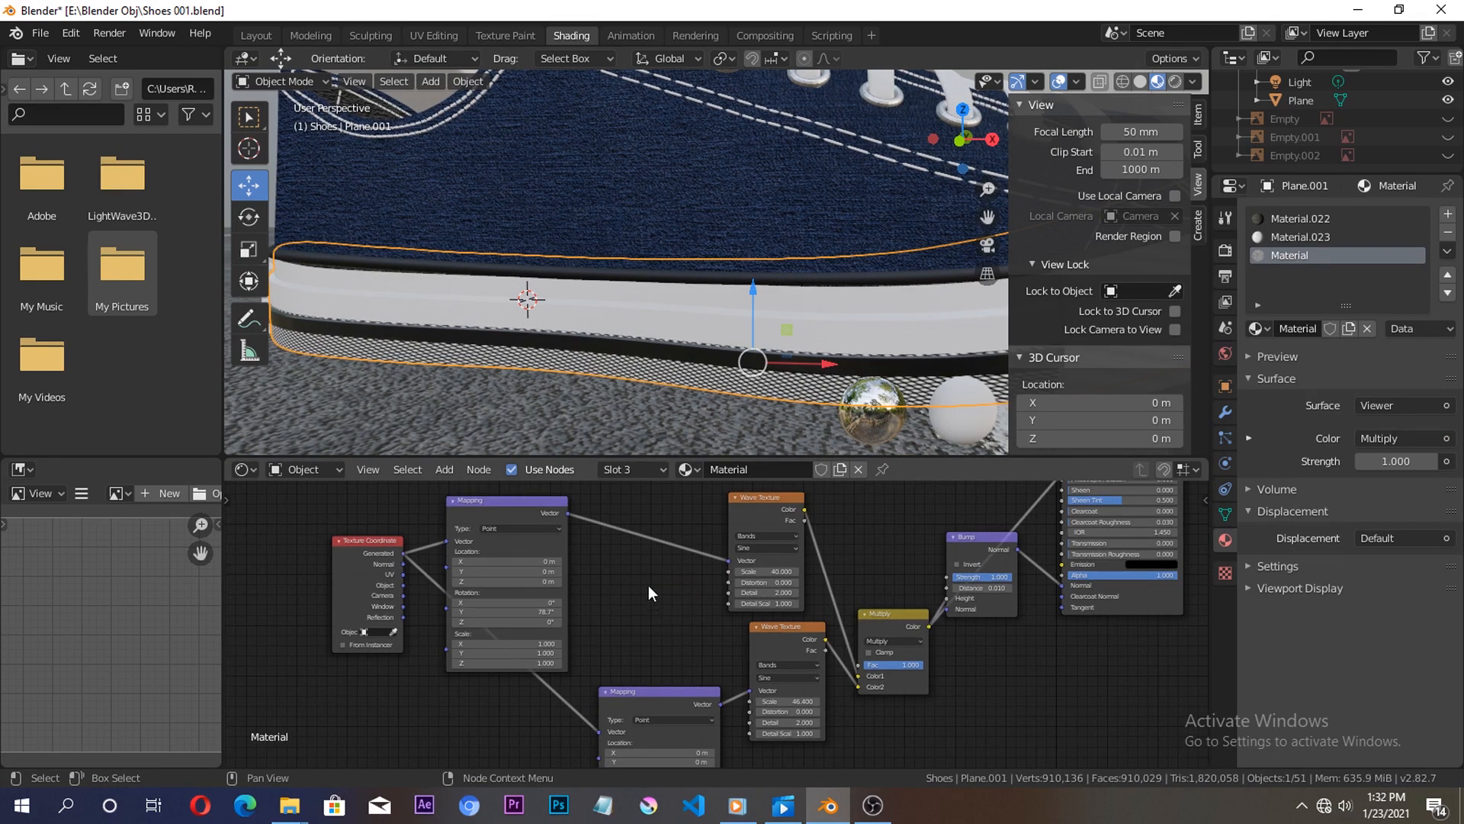
scroll(730, 611, "down", 1)
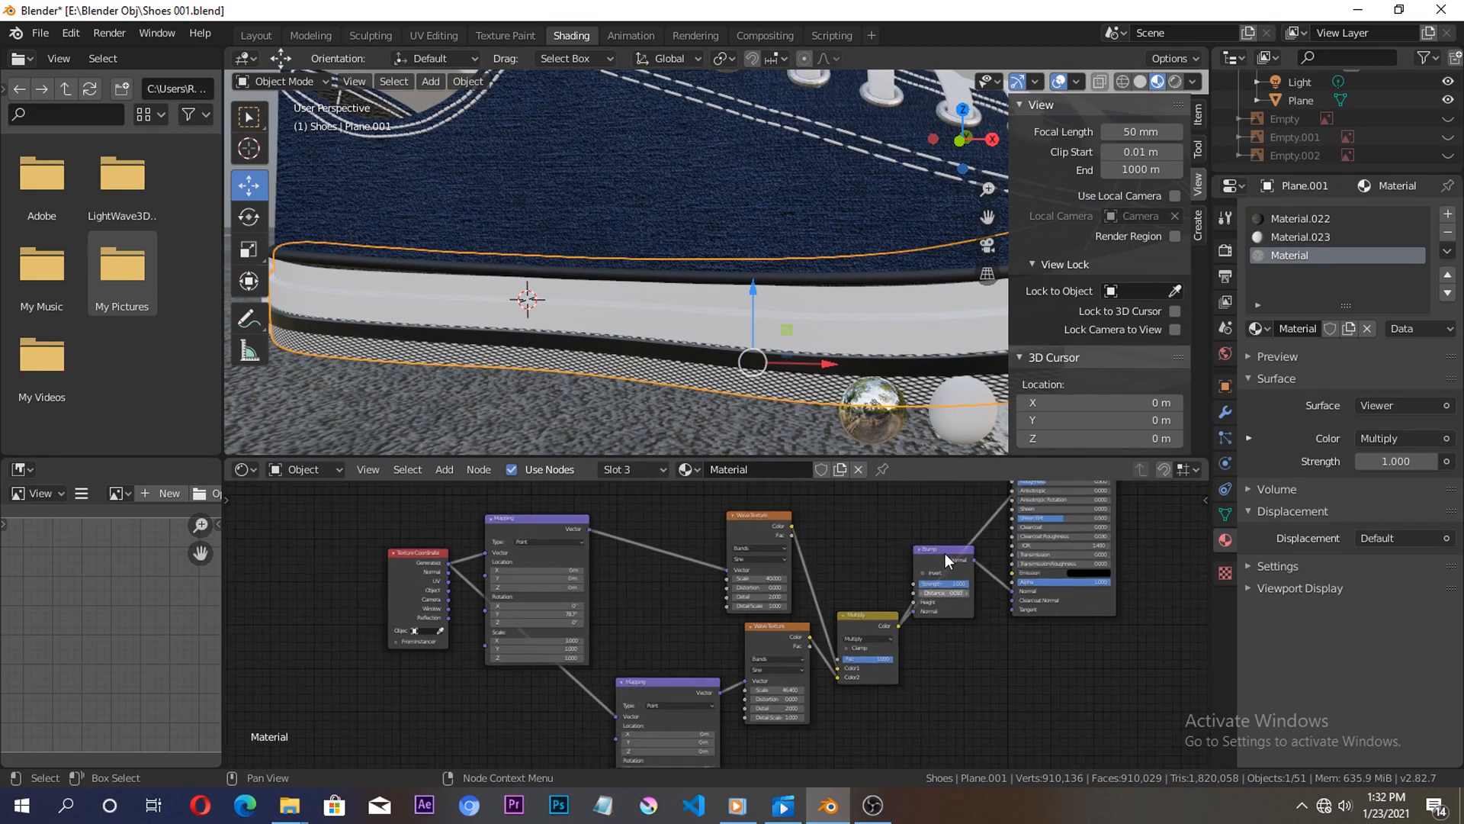
left_click(967, 605)
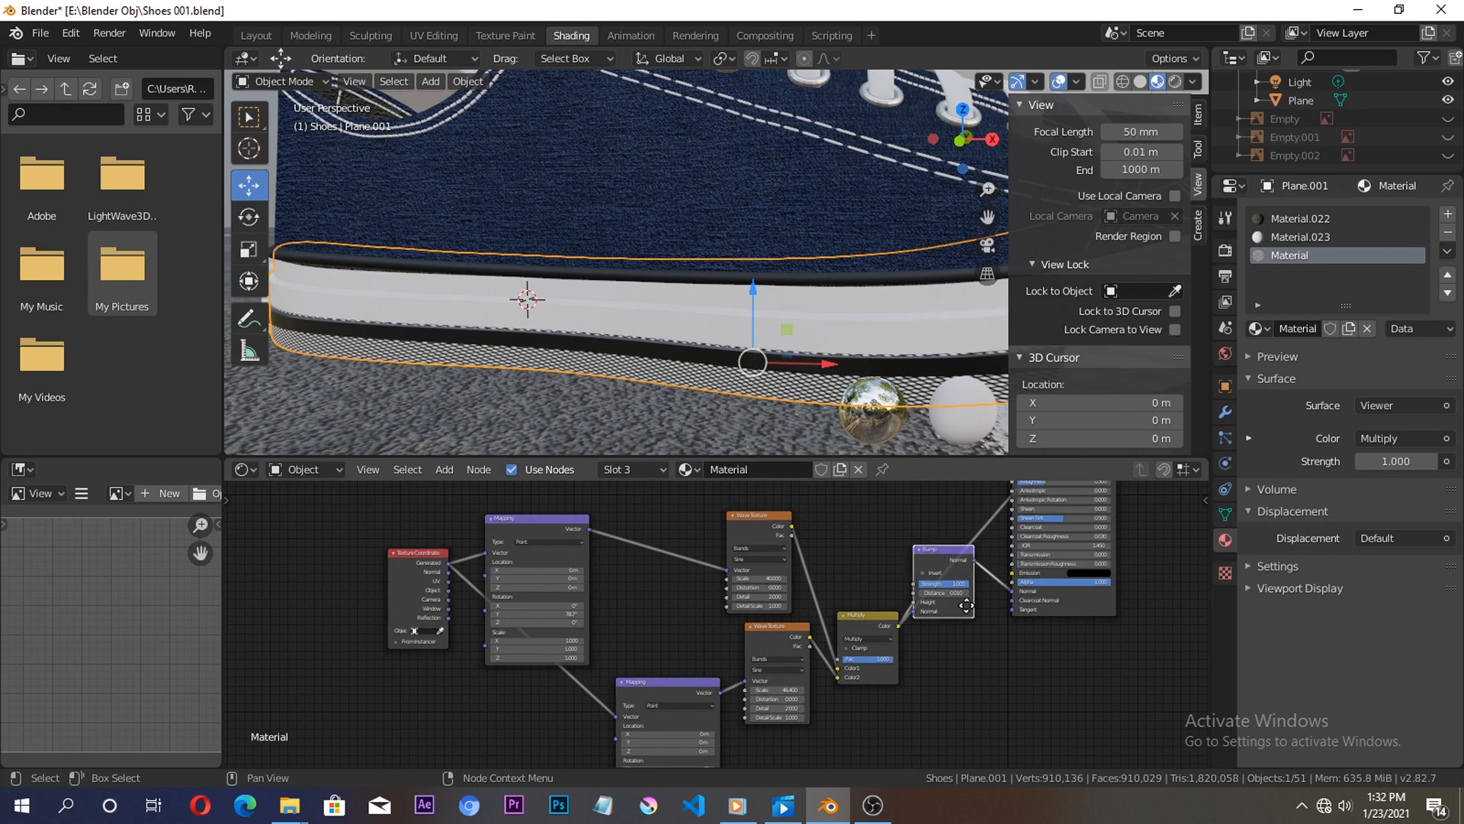
left_click_drag(966, 606, 986, 659)
Switch the sole material's output from the Multiply preview back to the Principled BSDF and inspect the ribbed bump up close.
scroll(901, 612, "down", 1)
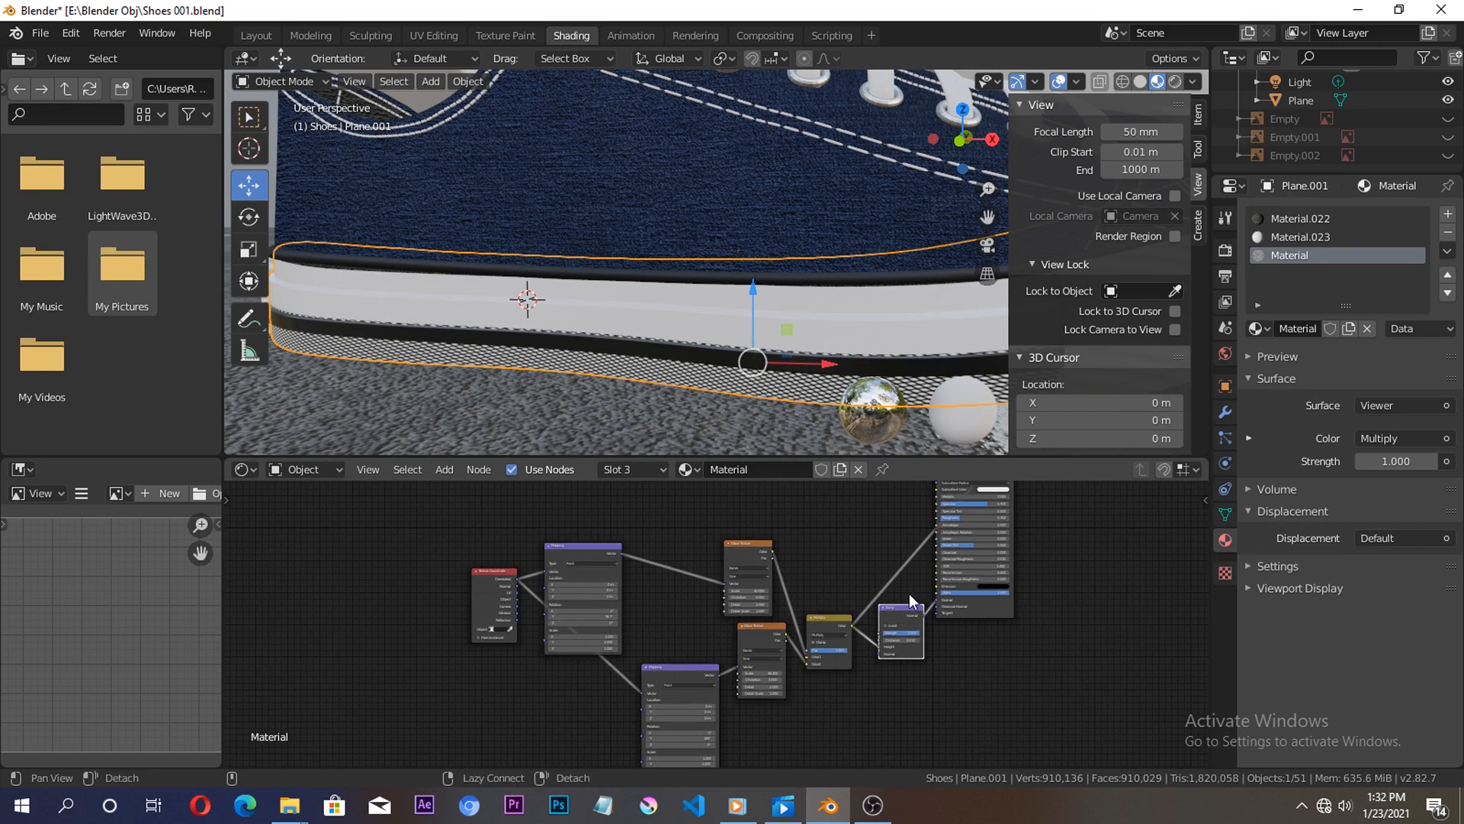
middle_click_drag(889, 584, 775, 678)
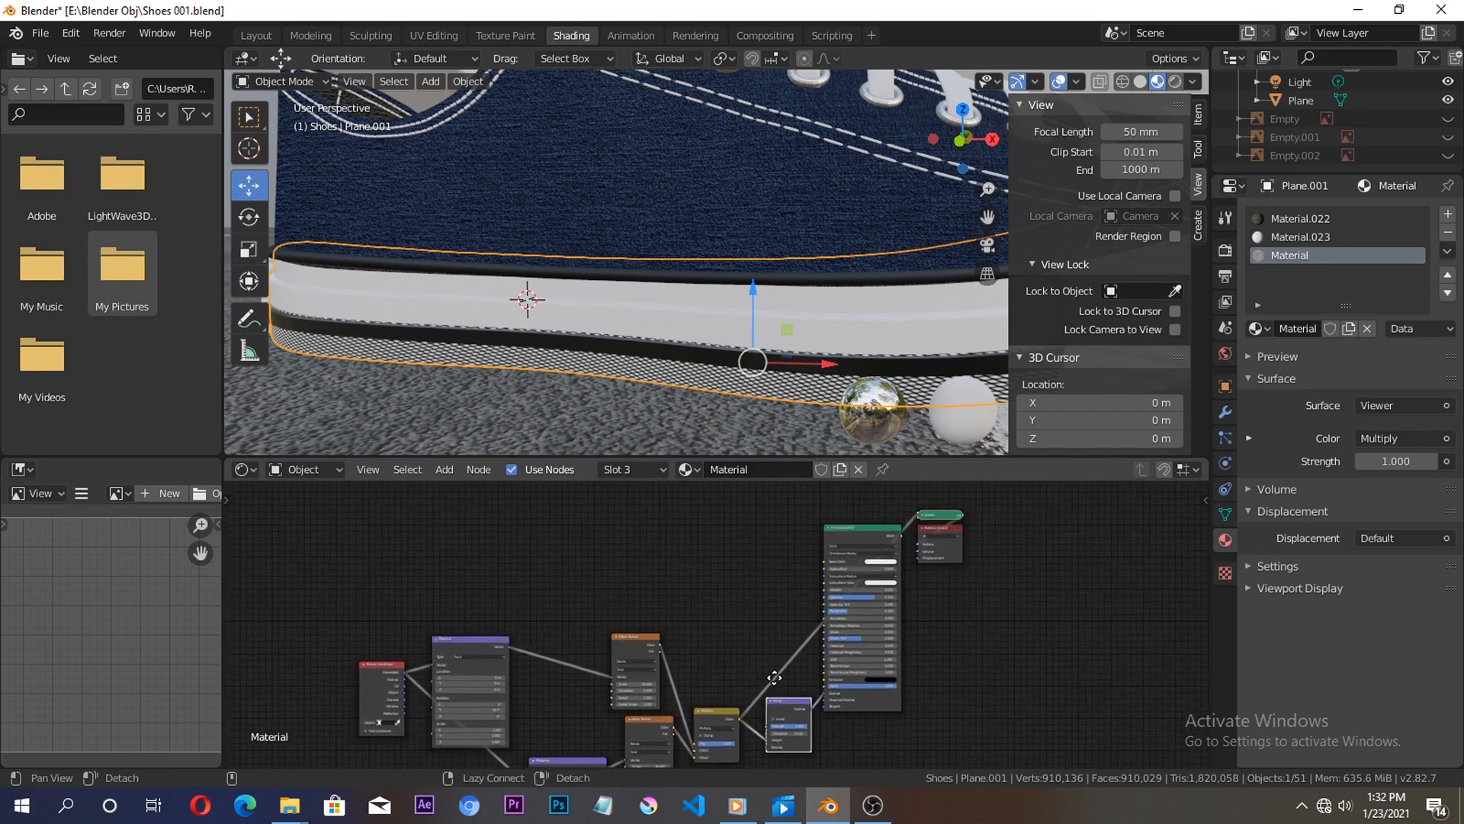
left_click(862, 539, "ctrl+shift")
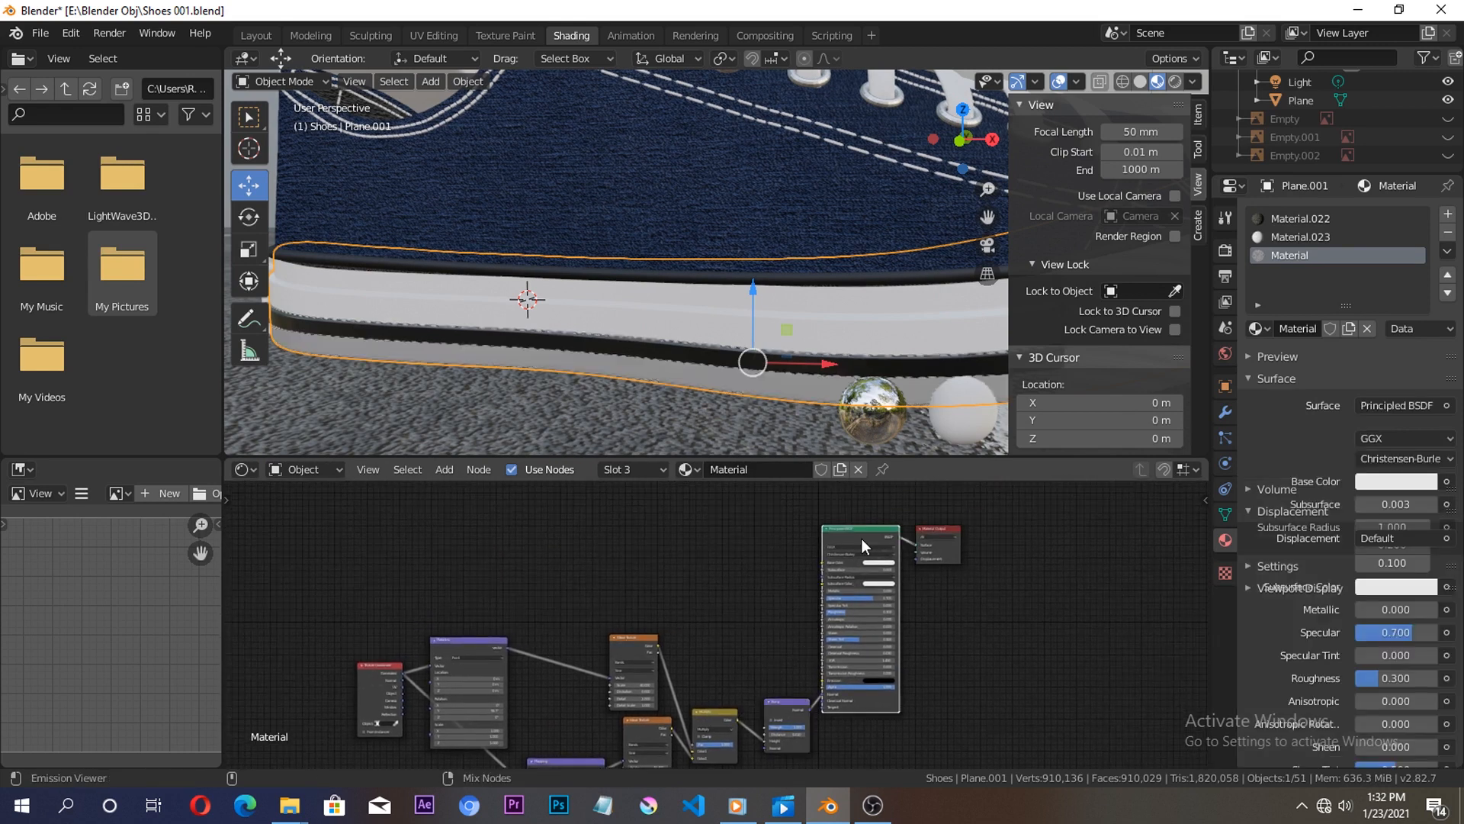
scroll(680, 392, "up", 1)
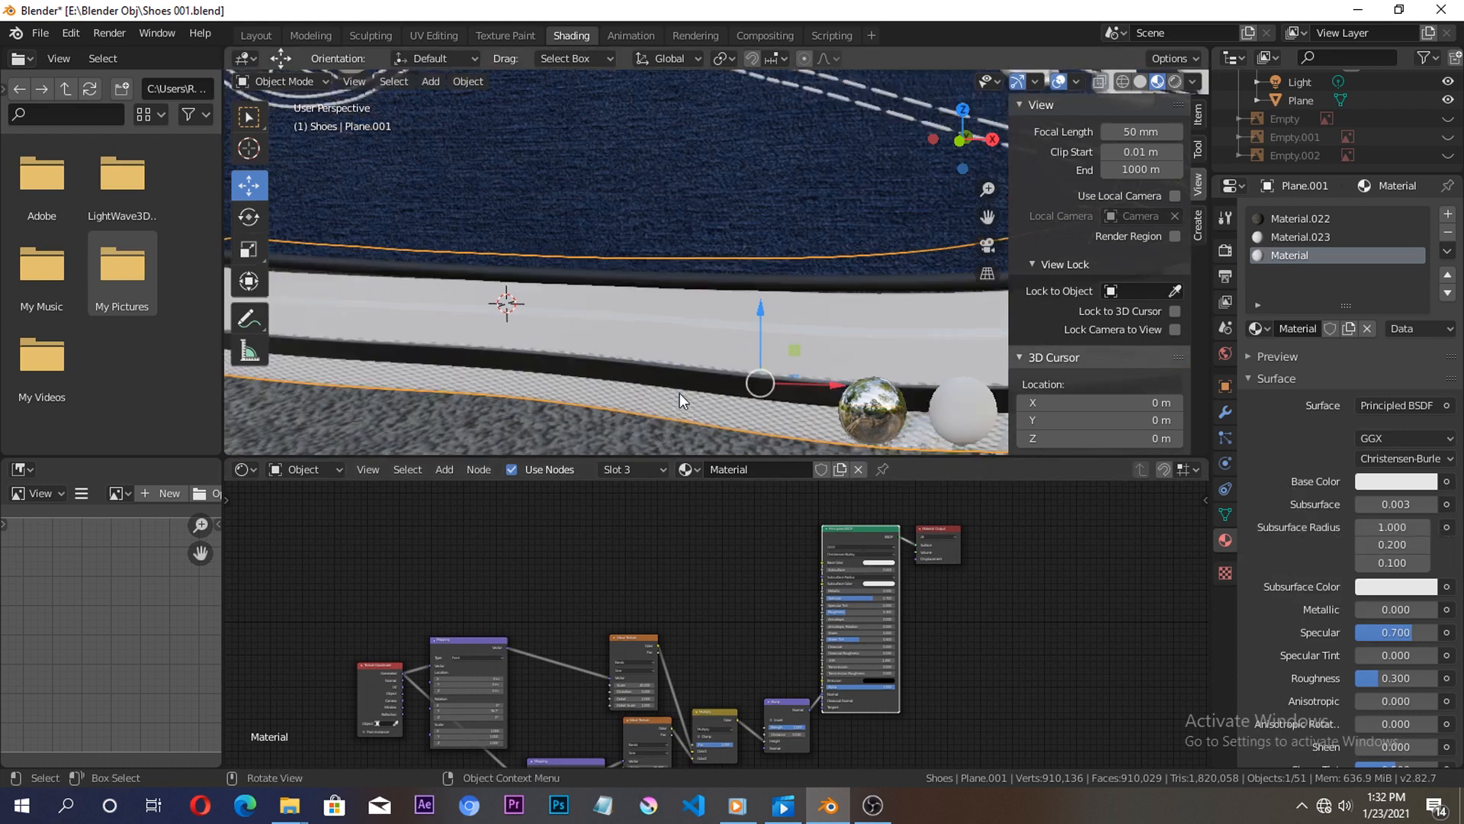
scroll(689, 432, "up", 2)
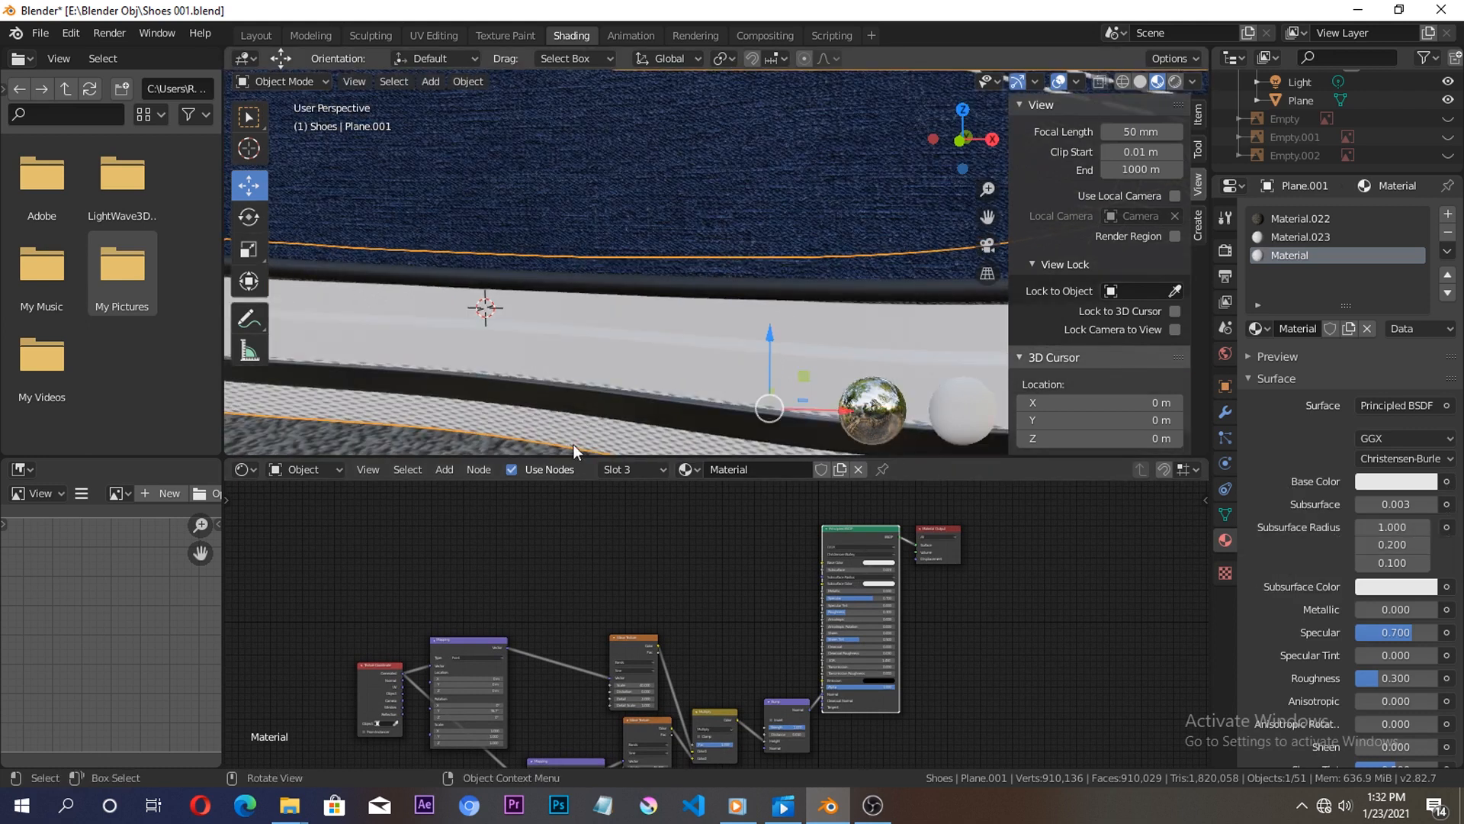
scroll(573, 432, "down", 3)
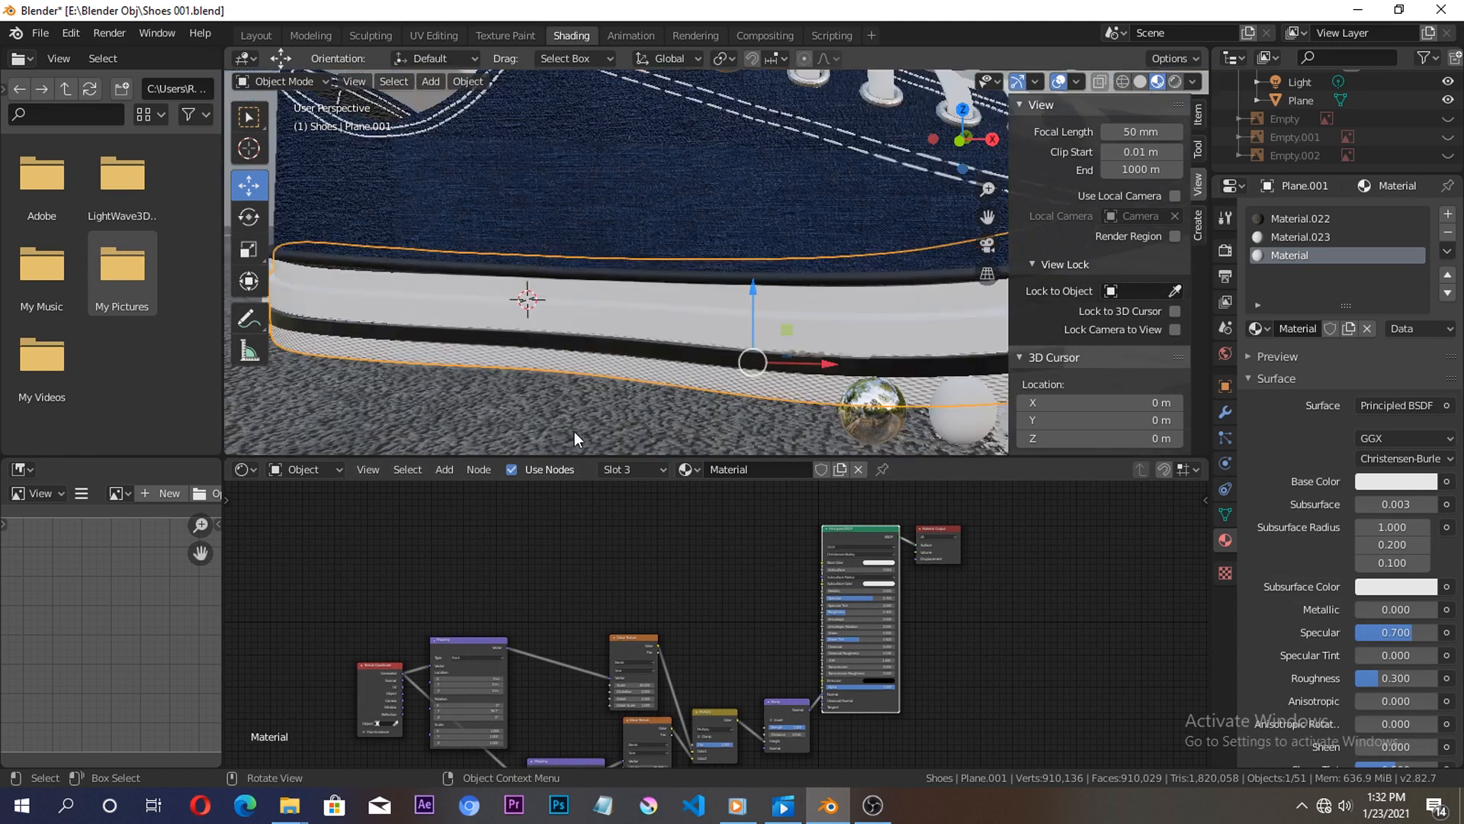
Select the ground plane and view both shoes through the scene camera.
scroll(575, 421, "down", 3)
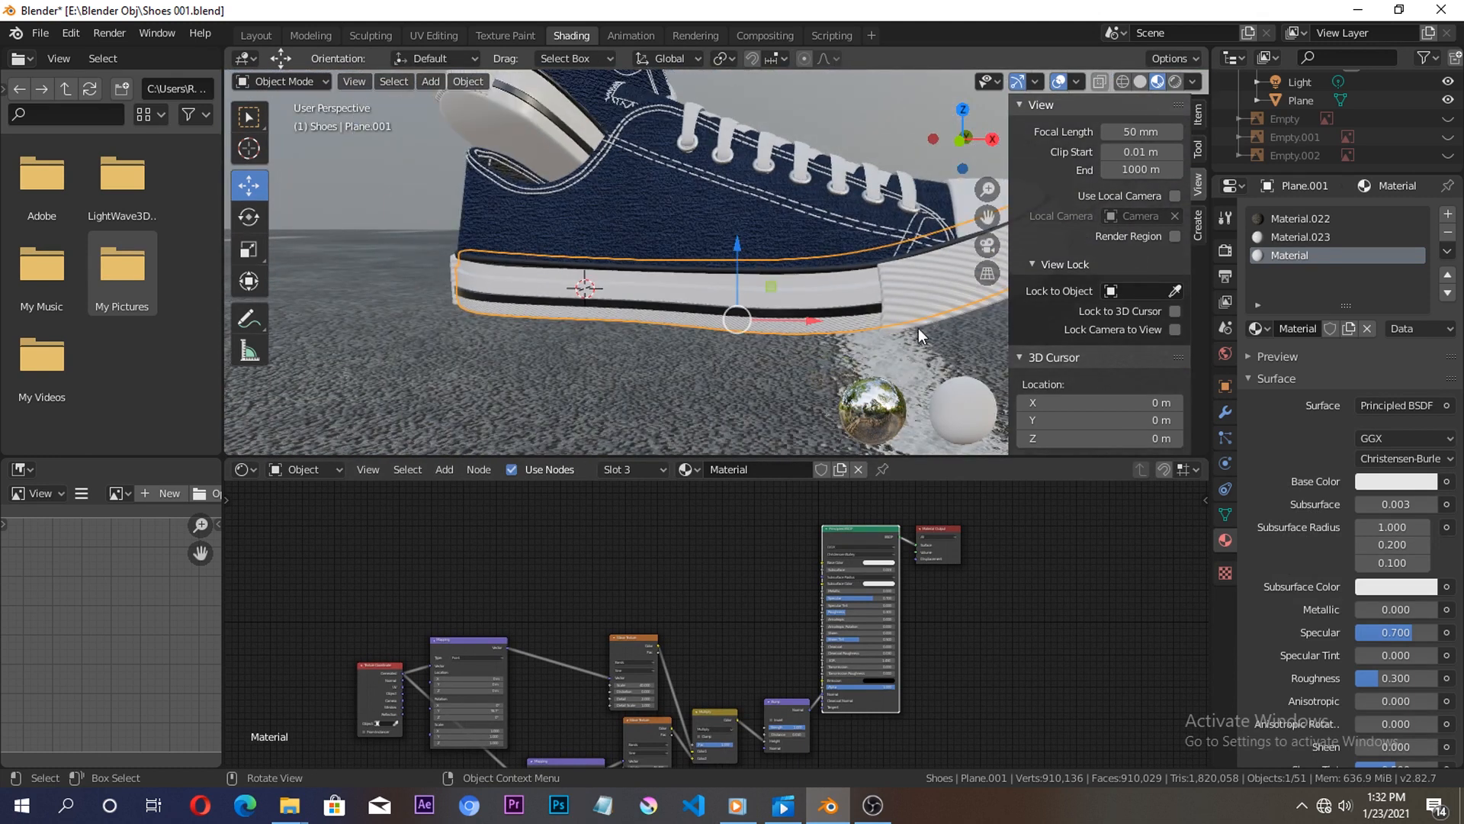
left_click(778, 329)
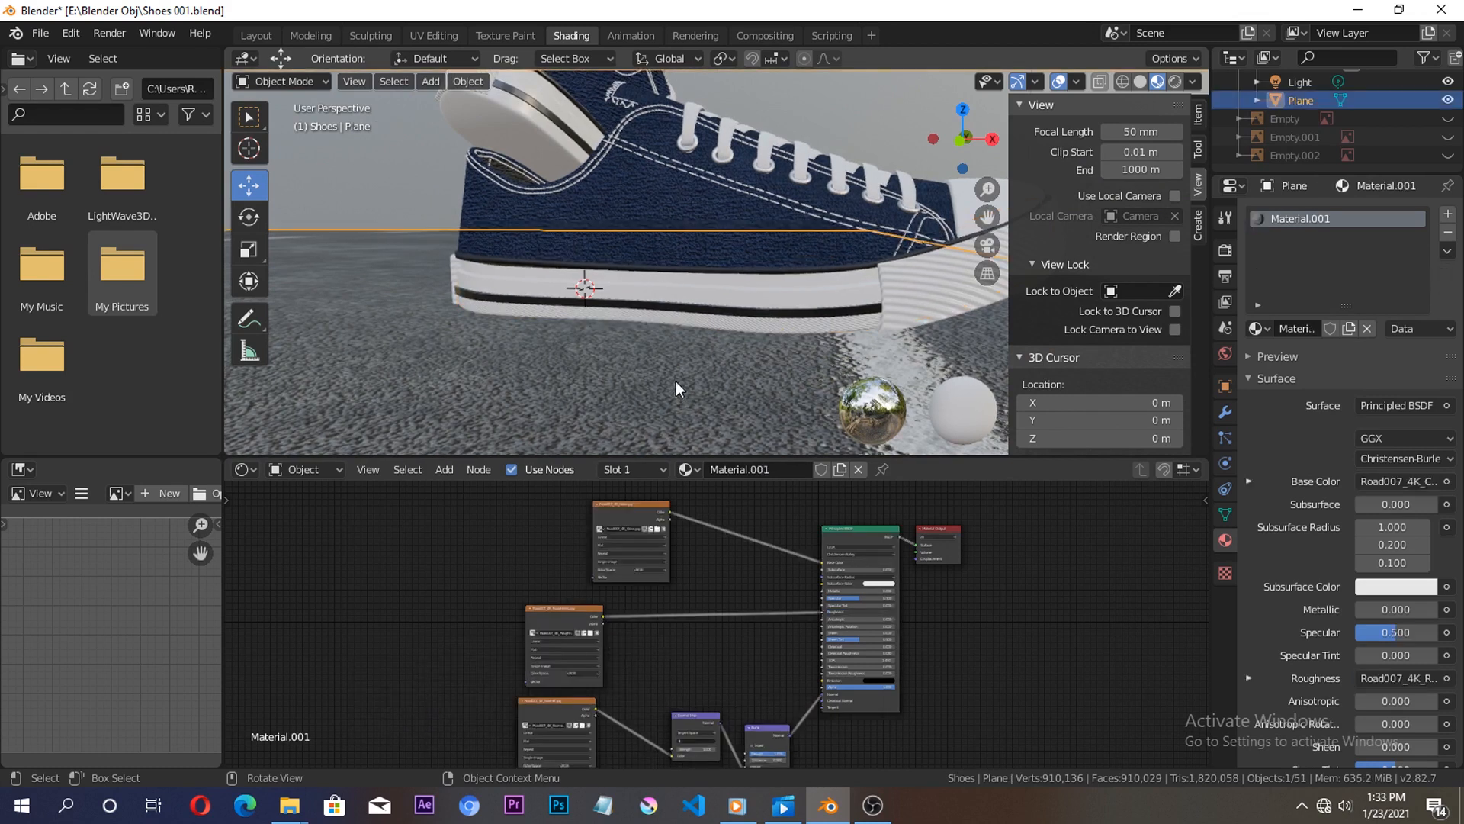
key("KP_0")
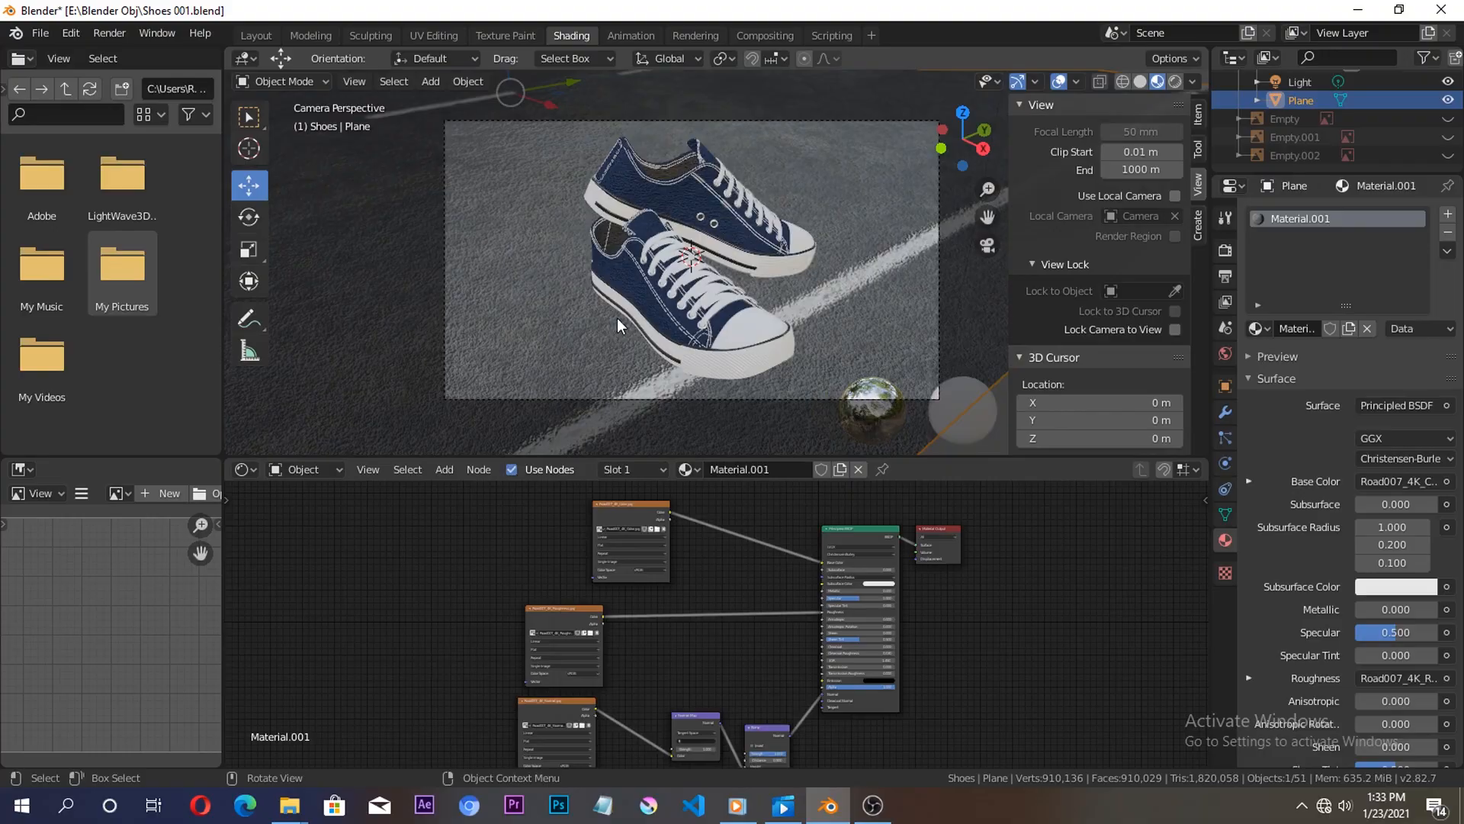